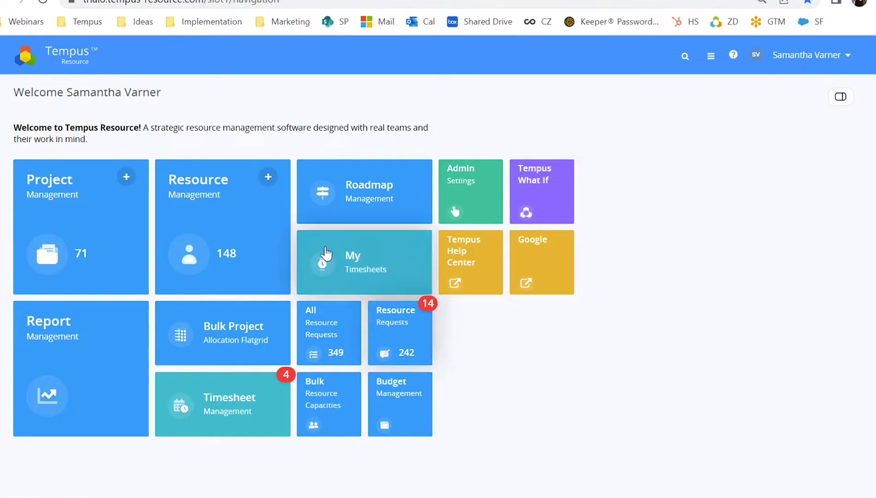
Open the Resource Management grid and browse the resource list.
left_click(263, 212)
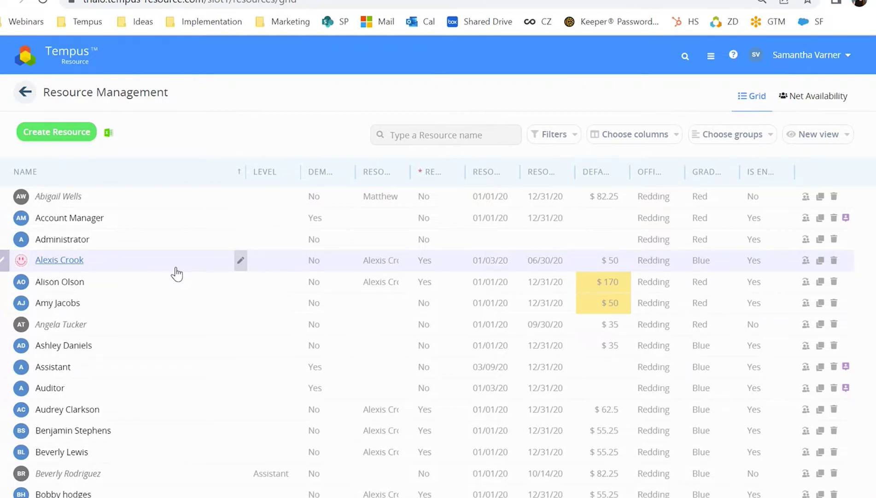
scroll(147, 364, "down", 5)
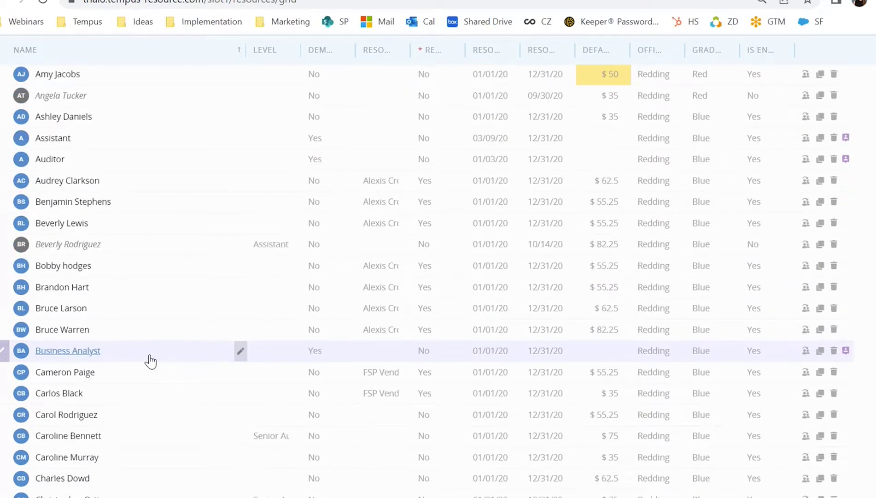
scroll(152, 355, "up", 6)
Hide the Is Enabled, Grades, Office Location and Default rate columns in the resource grid.
left_click(630, 136)
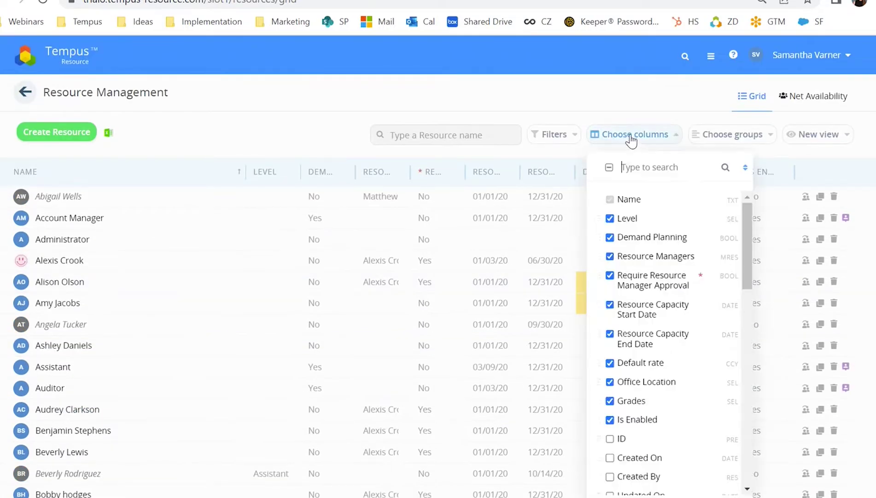
left_click(619, 418)
left_click(637, 399)
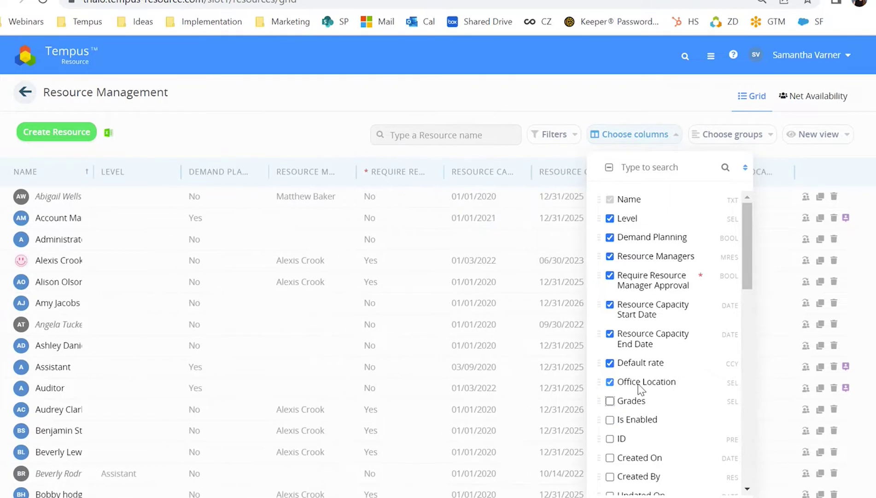
left_click(610, 381)
left_click(610, 363)
left_click(392, 148)
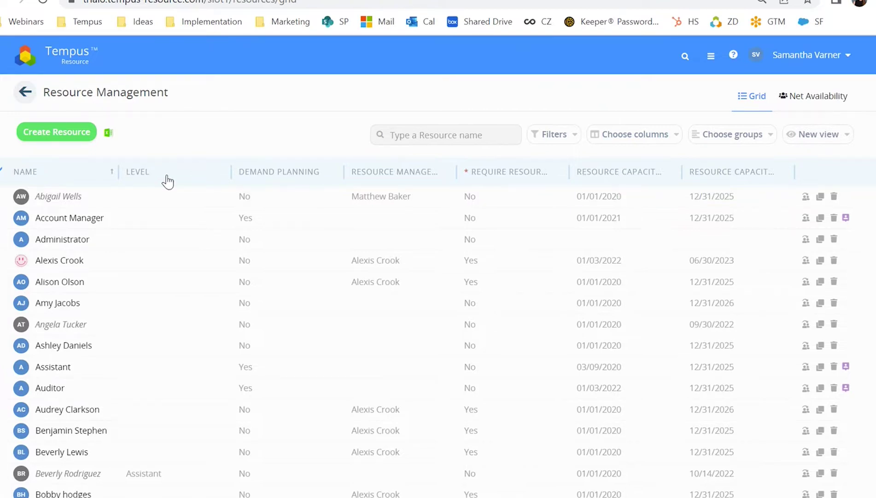
Filter the resource grid to resources where Demand Planning is false.
left_click(557, 139)
left_click(119, 181)
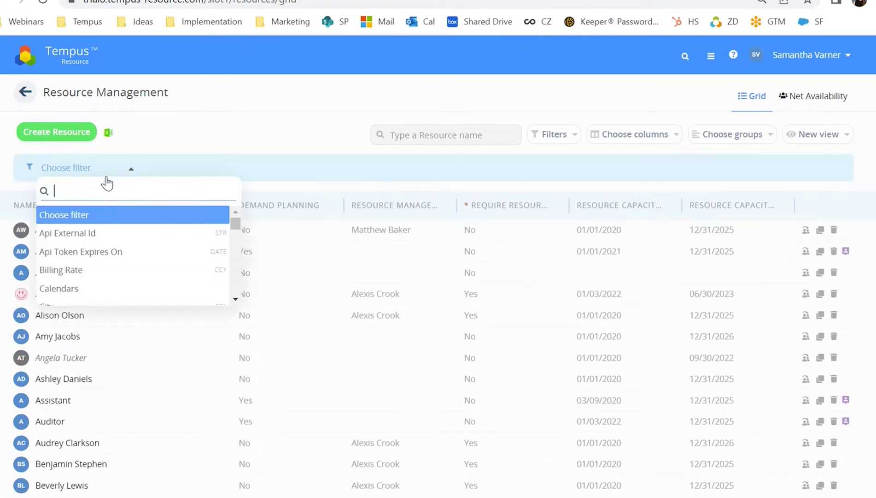
type("dema")
left_click(97, 220)
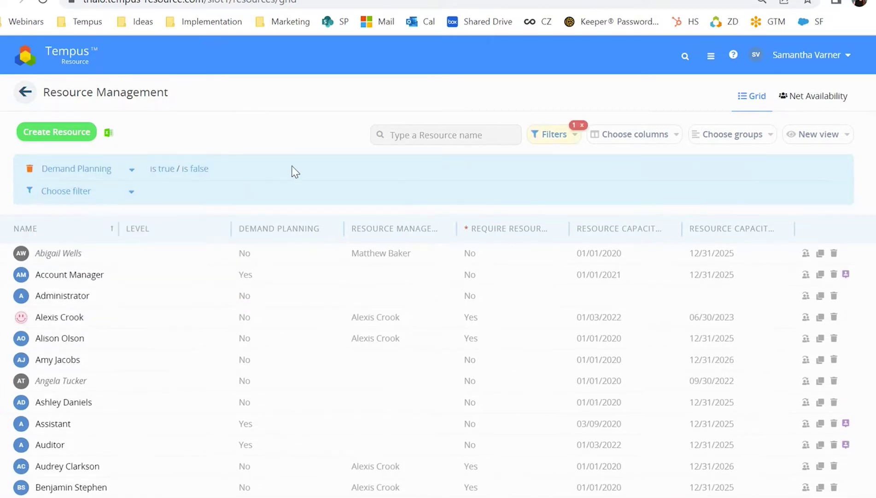
left_click(191, 170)
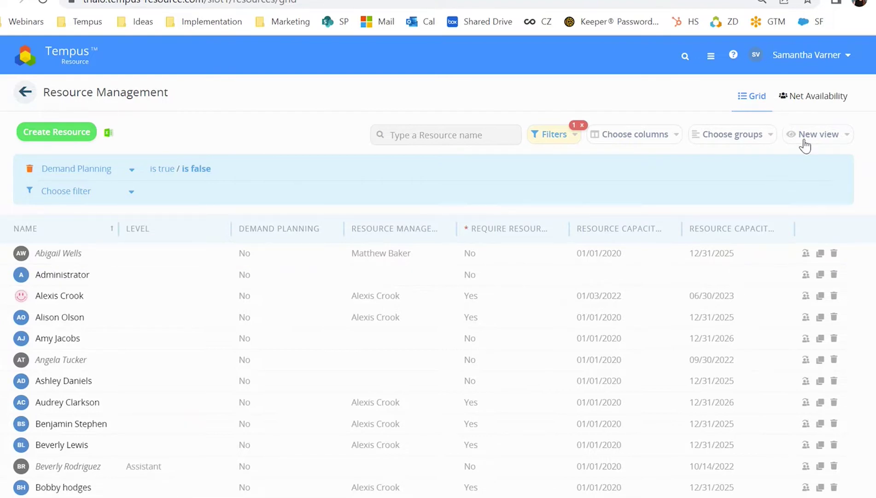
Add a second filter so that Department belongs to Production.
left_click(69, 191)
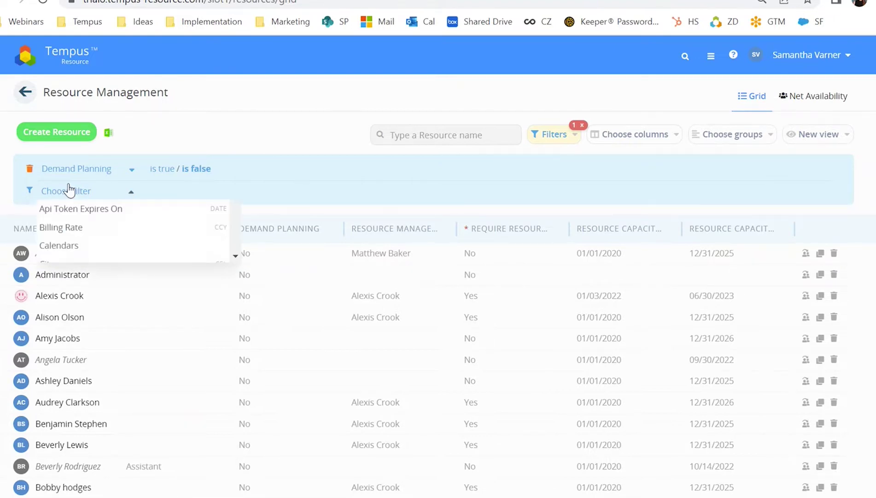
type("dep")
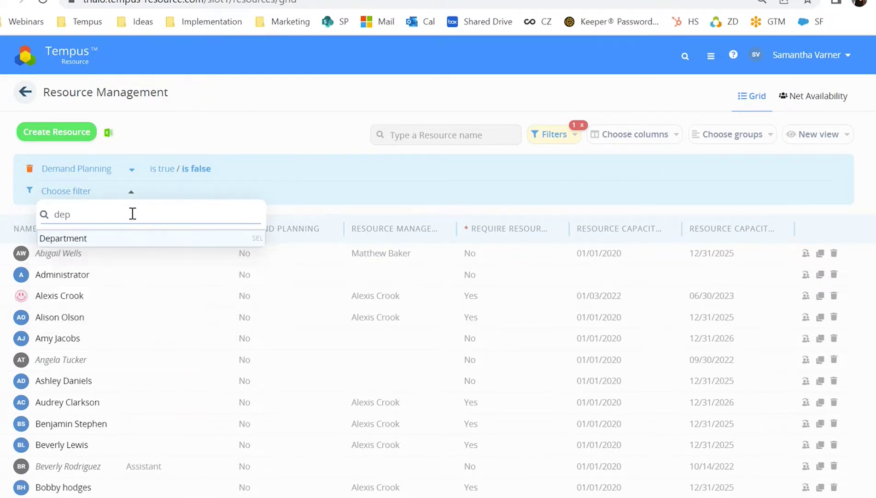
left_click(116, 238)
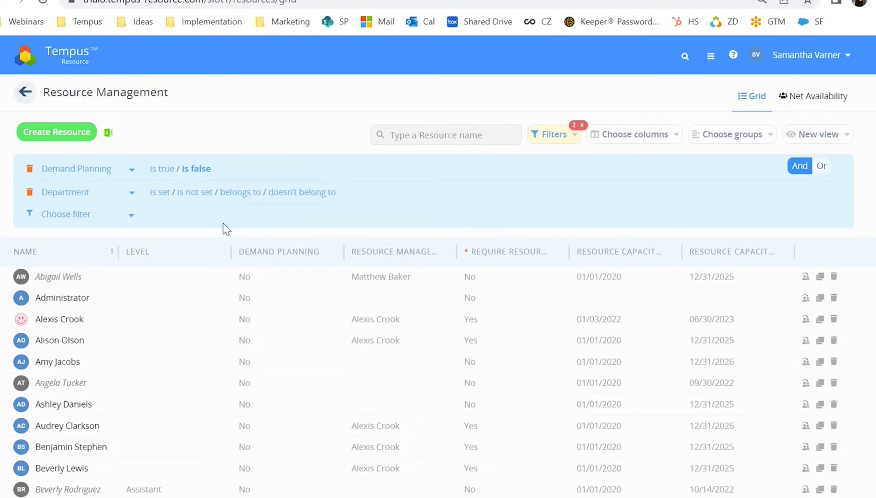
left_click(247, 194)
left_click(417, 194)
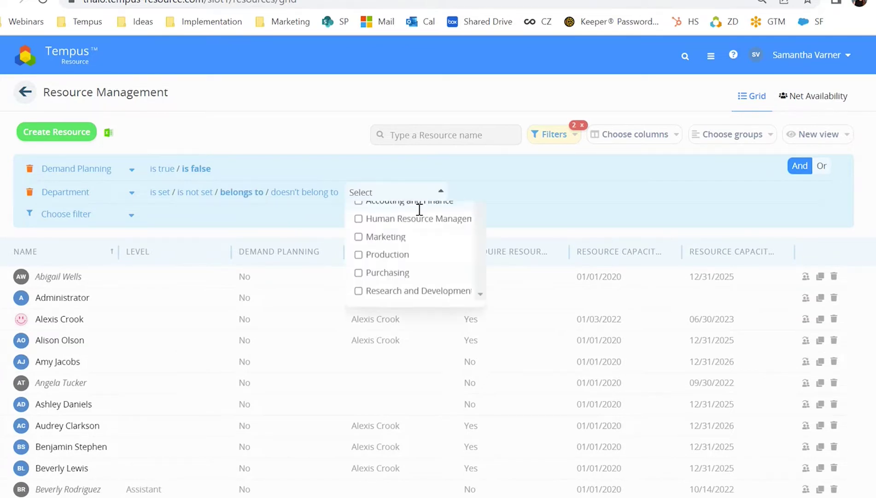
left_click(399, 308)
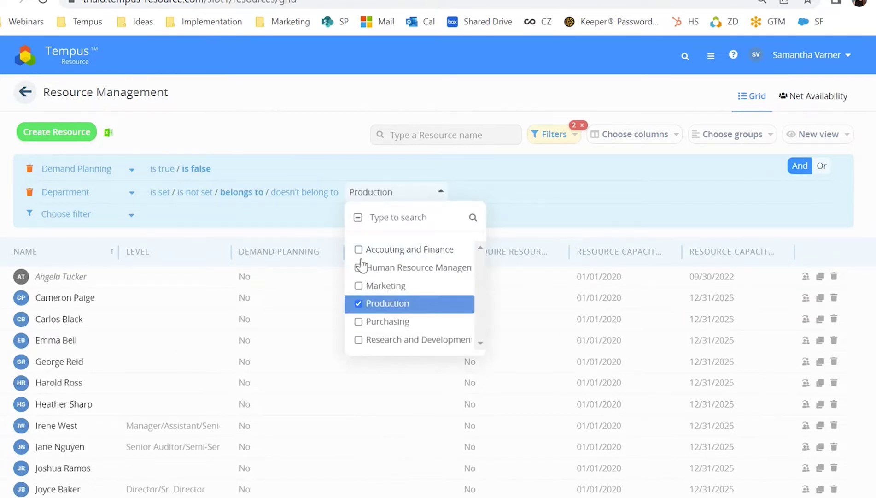
left_click(312, 130)
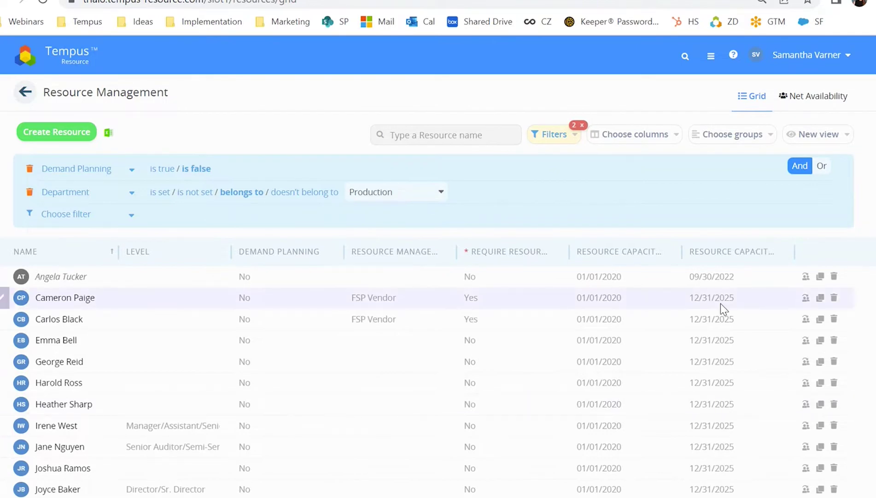
Look through the filtered resources and view the available Level options for the Senior Auditor/Semi-Senior resource.
scroll(721, 307, "down", 6)
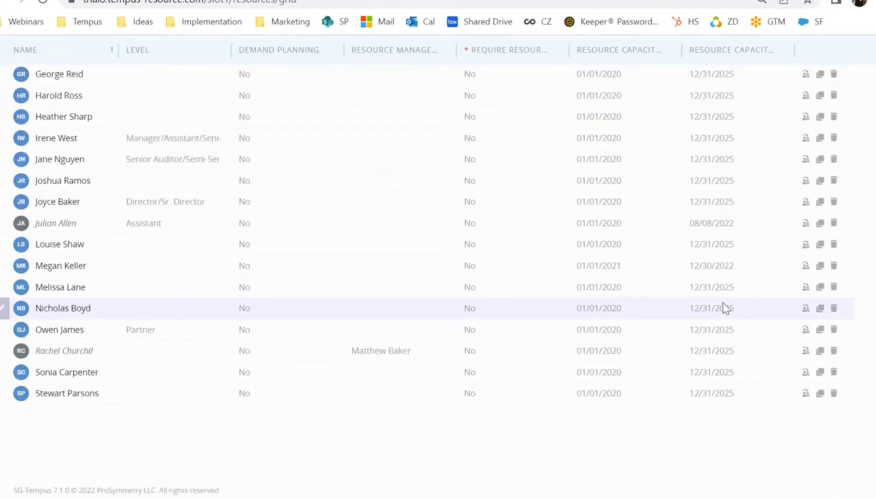
scroll(723, 302, "up", 6)
scroll(723, 301, "down", 5)
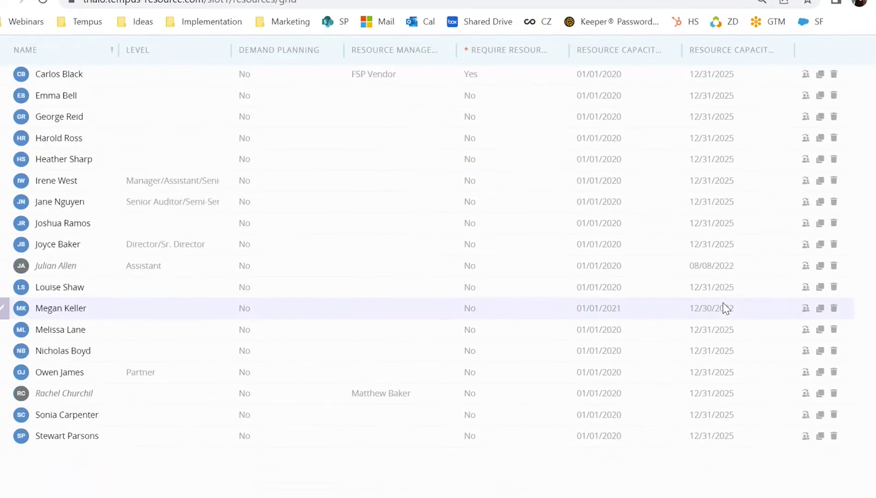
scroll(723, 302, "down", 2)
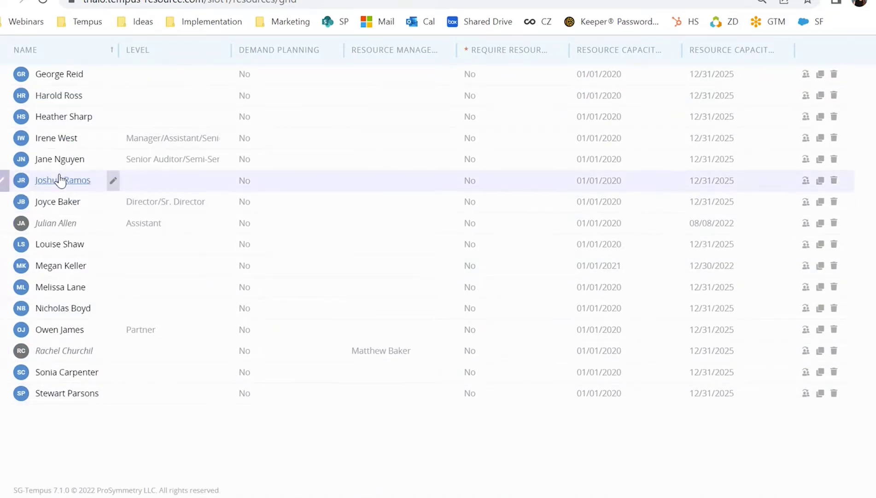
left_click(226, 159)
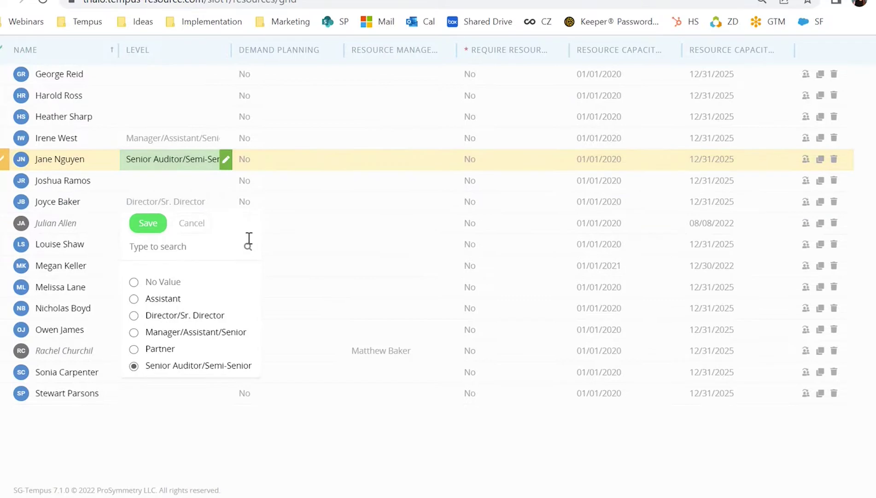
left_click(278, 487)
scroll(446, 367, "up", 5)
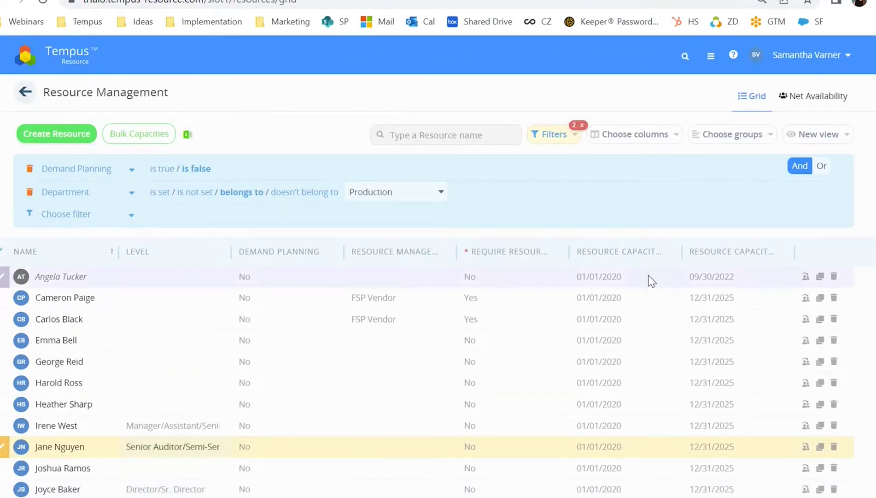
Switch the grid to All Resources View and review the list of saved views, including the public Marketing Team view.
left_click(809, 136)
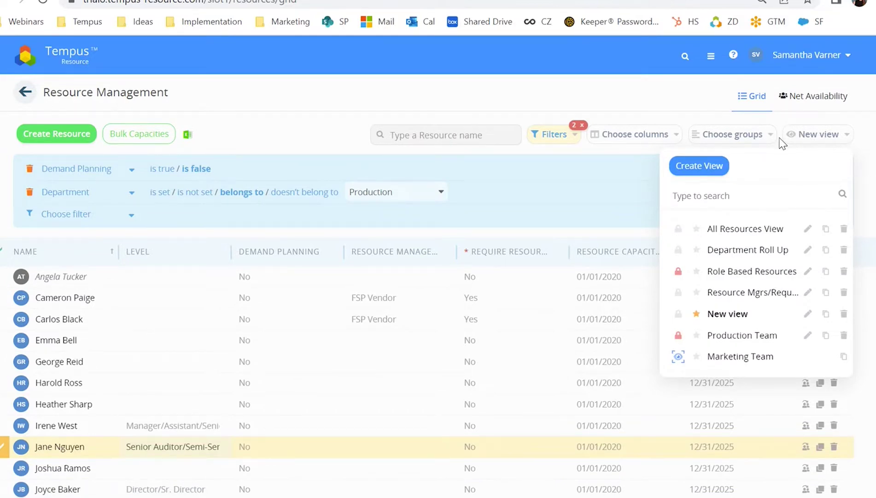
left_click(758, 240)
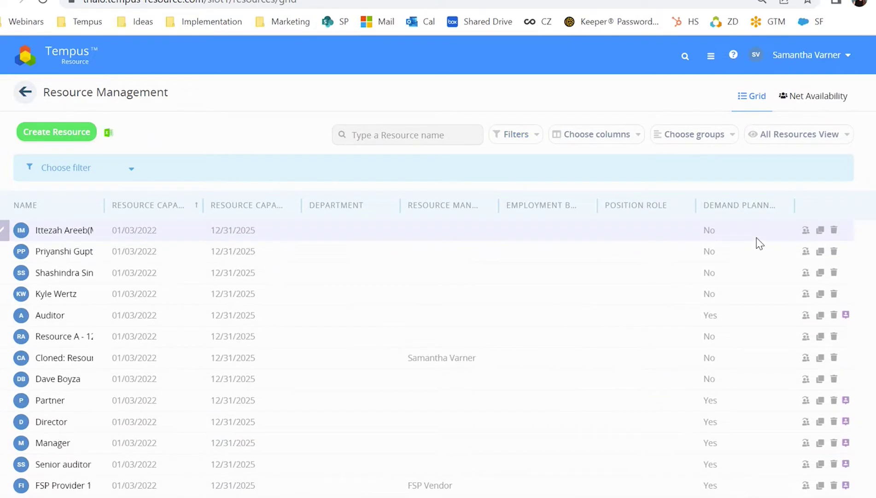
left_click(782, 138)
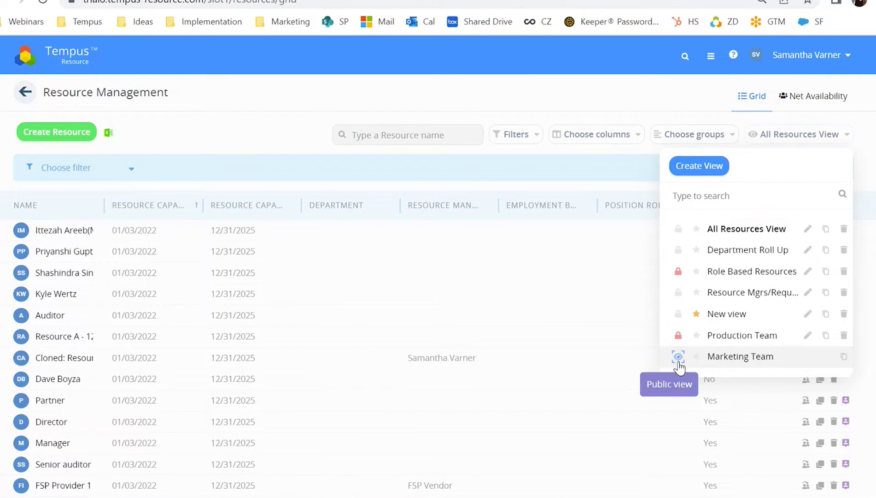
left_click(657, 96)
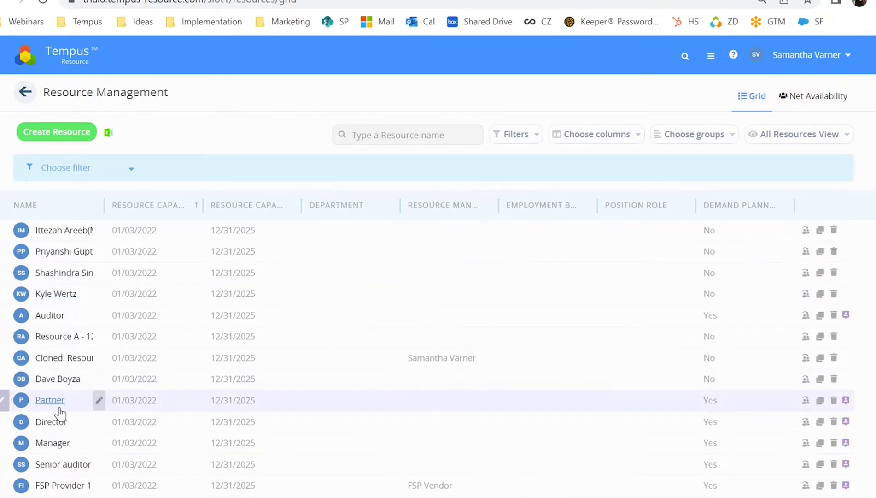
Open the resource listed directly above Partner and examine its base capacity by day, week and month, in time and FTE.
left_click(68, 380)
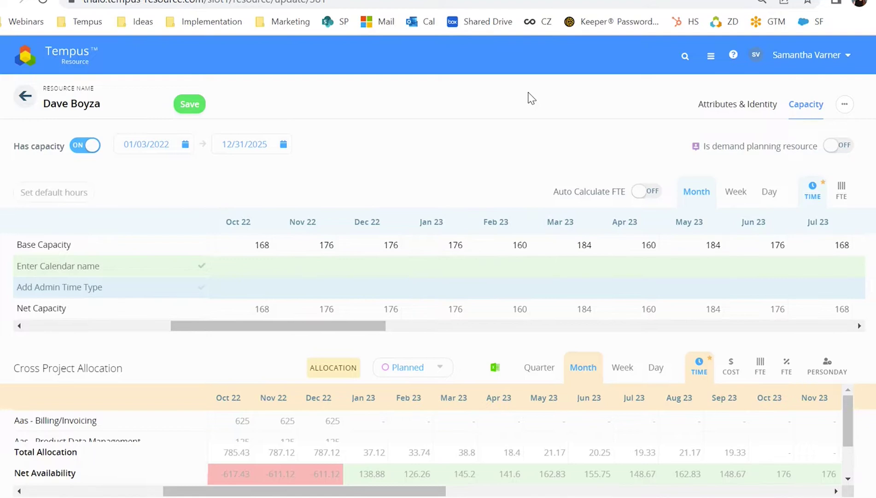
left_click(767, 191)
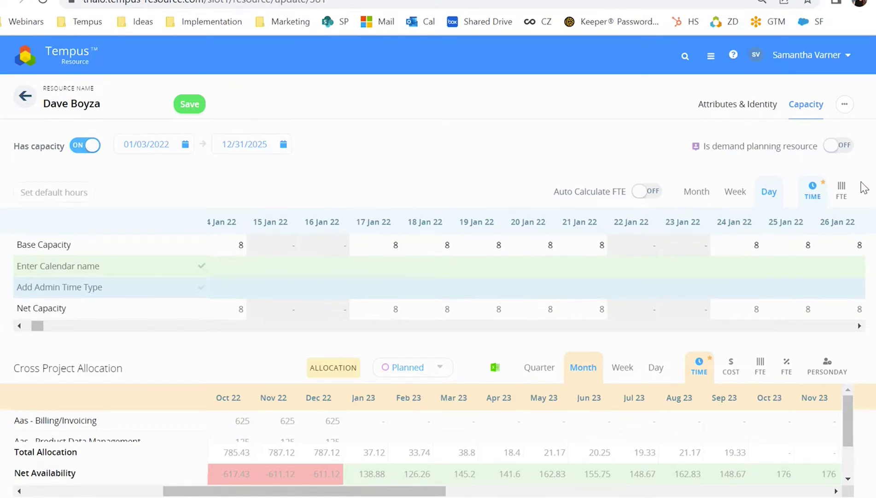
left_click(843, 195)
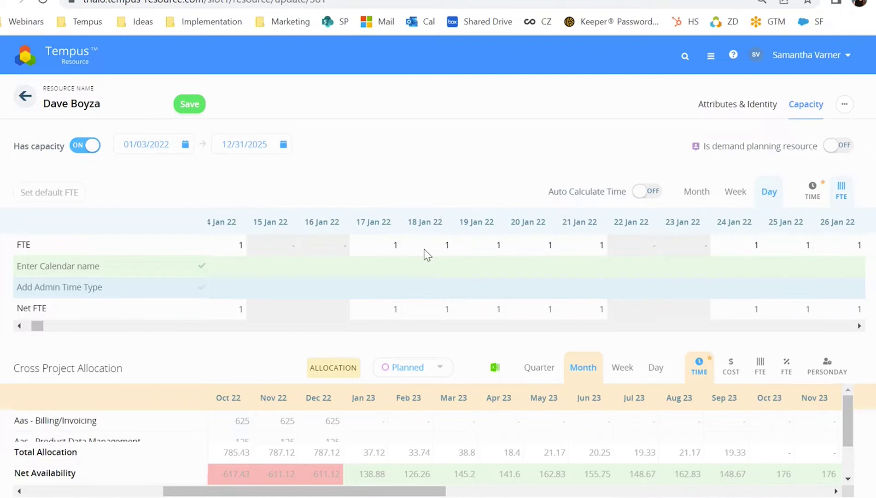
left_click(811, 193)
left_click(734, 191)
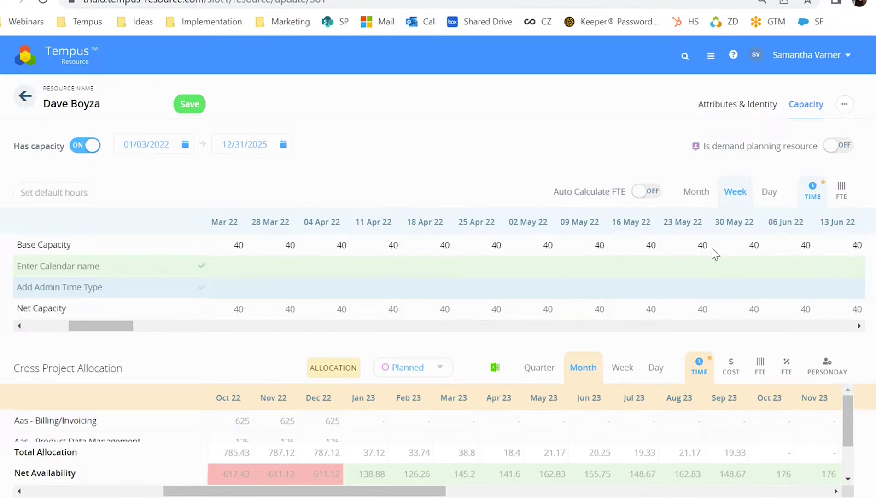
left_click(698, 194)
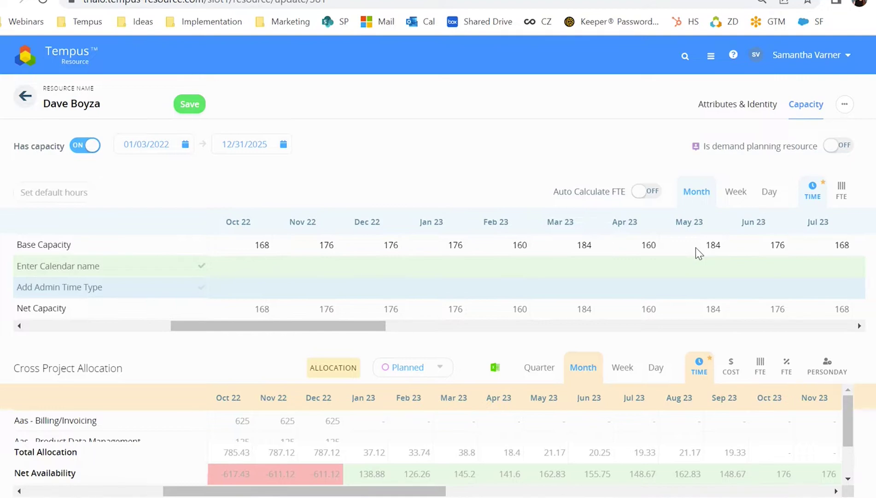
left_click_drag(804, 249, 269, 259)
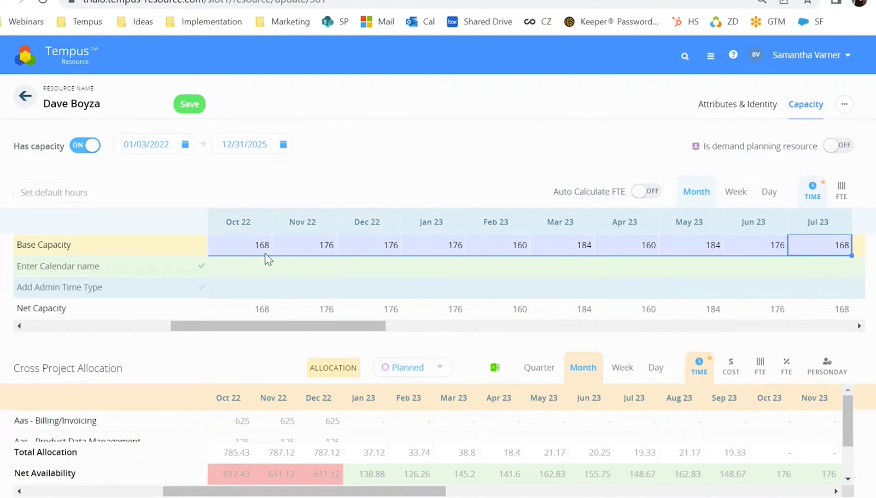
left_click(415, 141)
Add the 2022 Holidays calendar to the resource's capacity and check its hours from January 2022 onward.
scroll(410, 134, "down", 2)
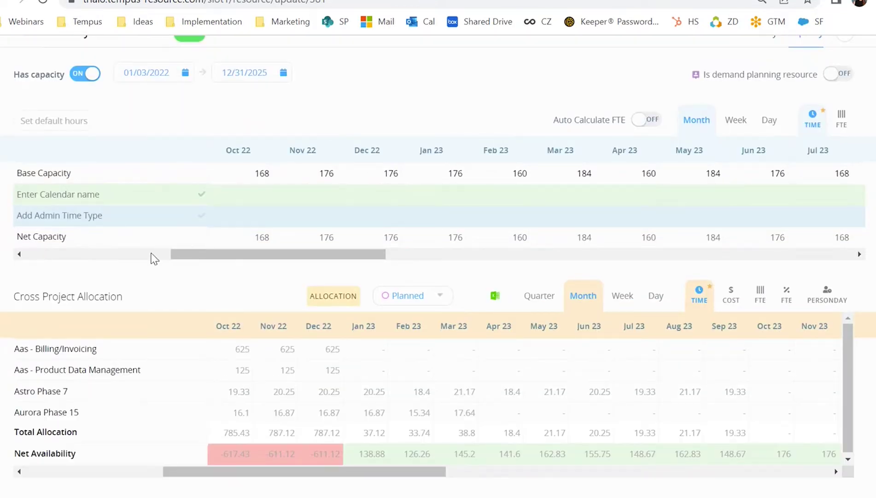
left_click(108, 203)
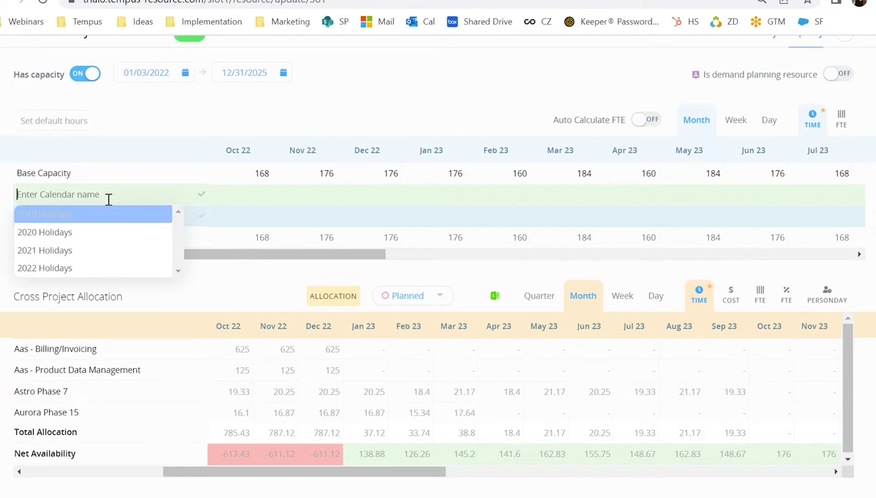
left_click(77, 269)
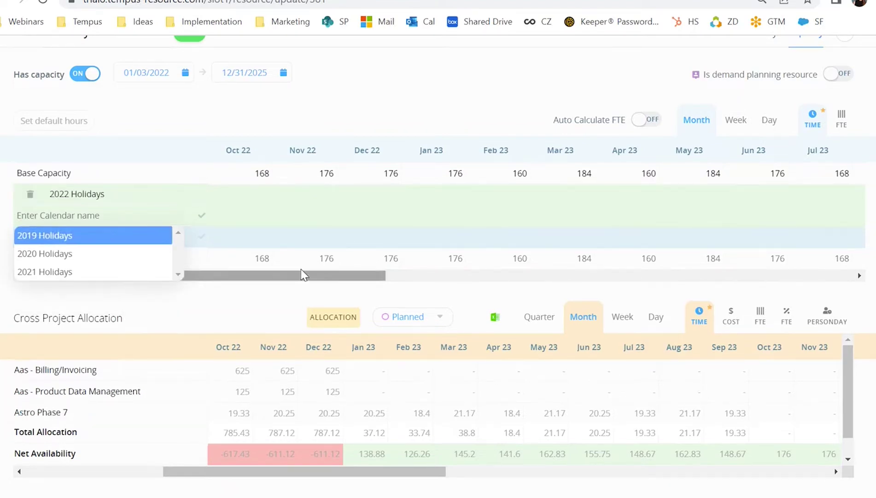
left_click(328, 286)
left_click_drag(325, 280, 182, 294)
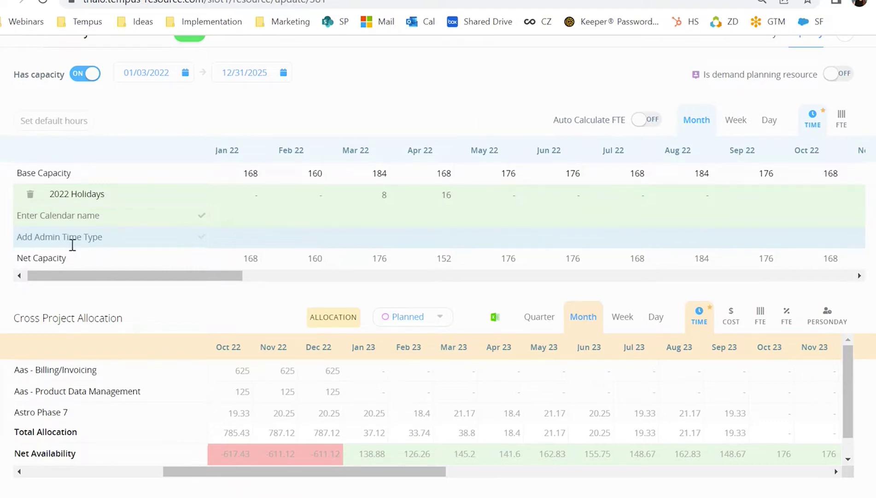
Add PTO as an admin time type to the resource's capacity and enter 8 hours for Feb 22.
left_click(70, 238)
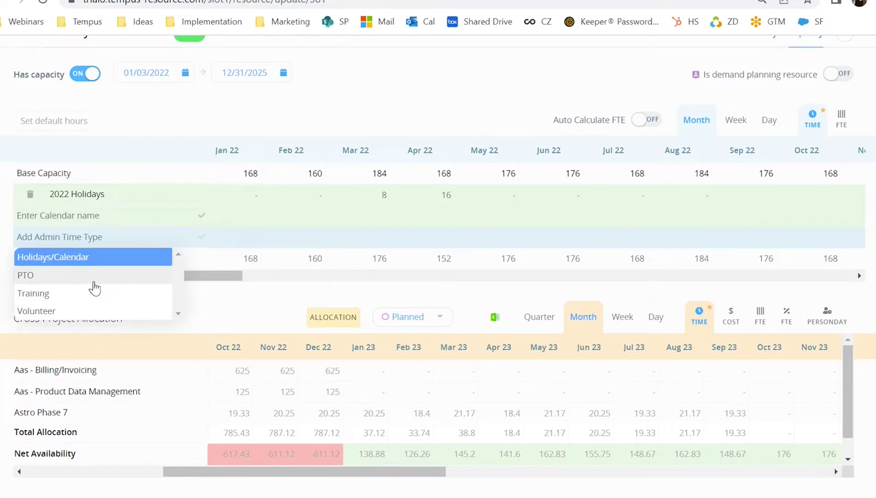
left_click(93, 281)
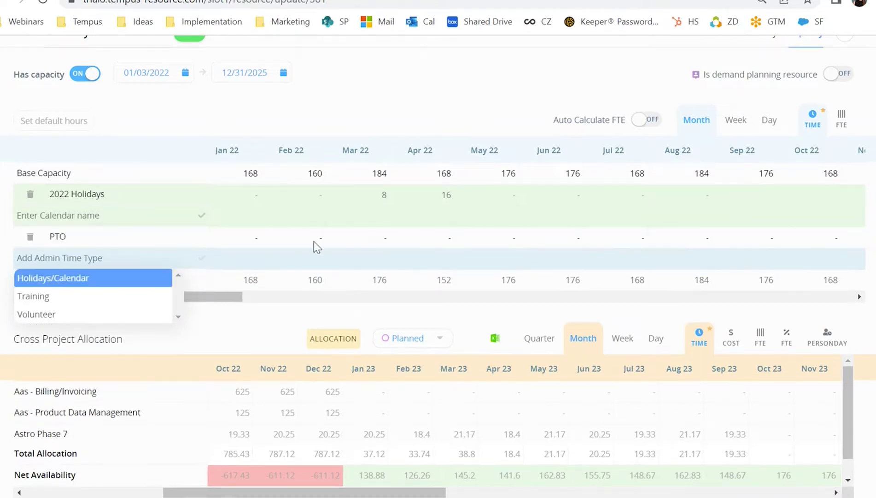
left_click(360, 238)
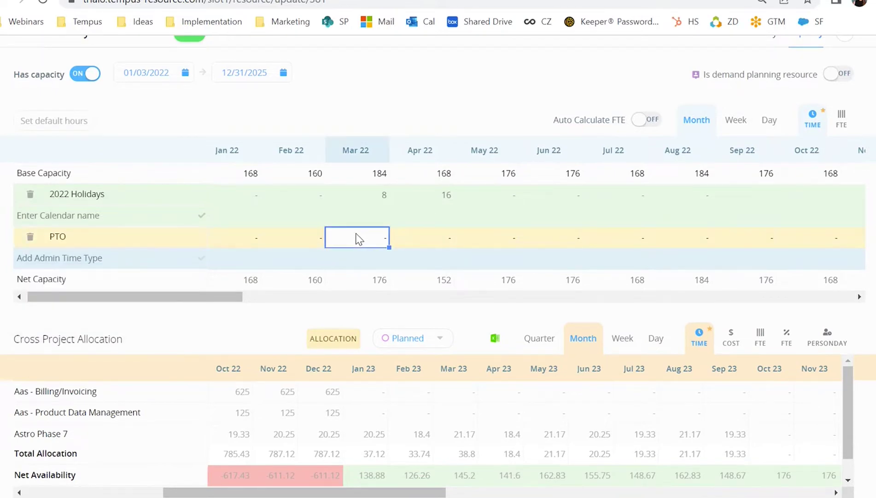
left_click(304, 246)
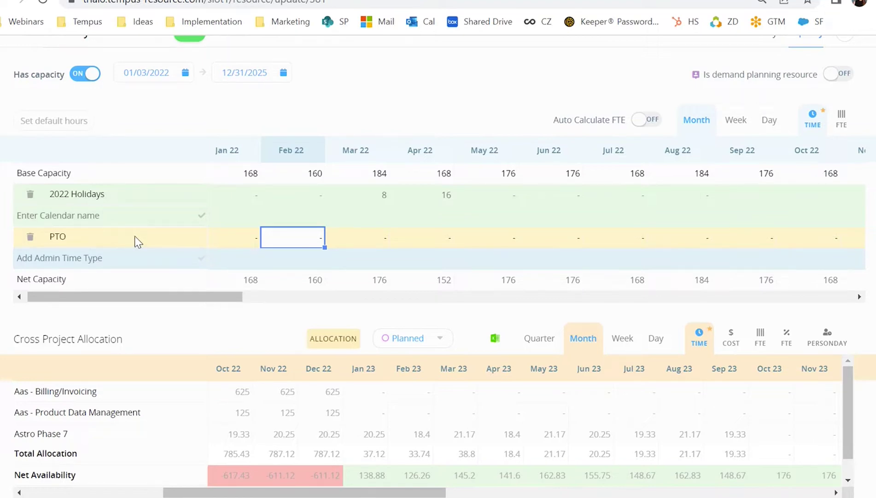
type("8")
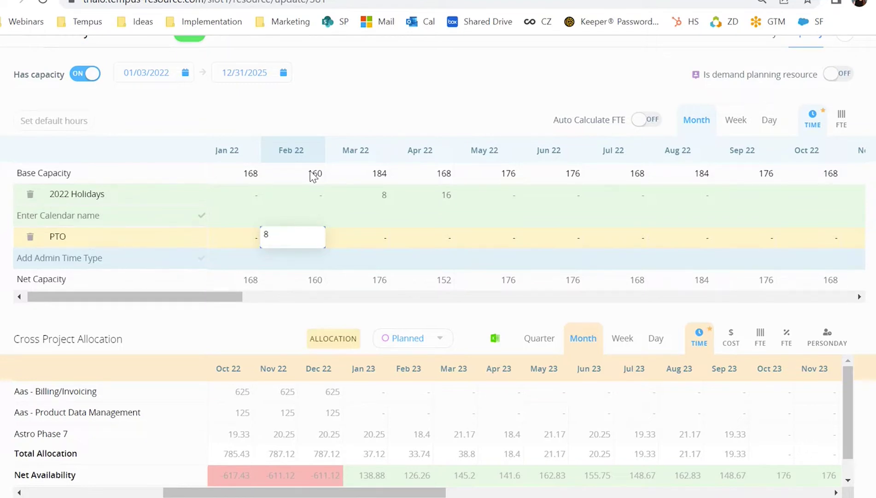
left_click(327, 258)
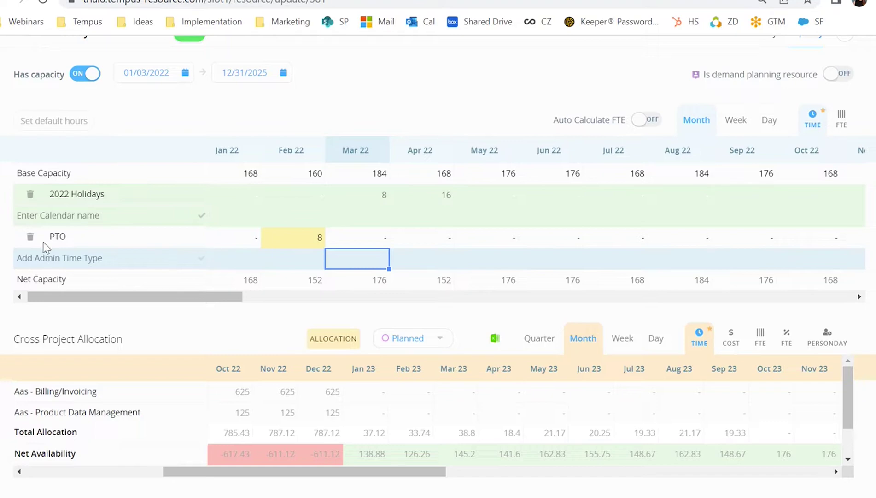
Delete the PTO admin time row and the 2022 Holidays calendar from the resource's capacity.
left_click(30, 236)
left_click(330, 280)
left_click(30, 194)
left_click(320, 286)
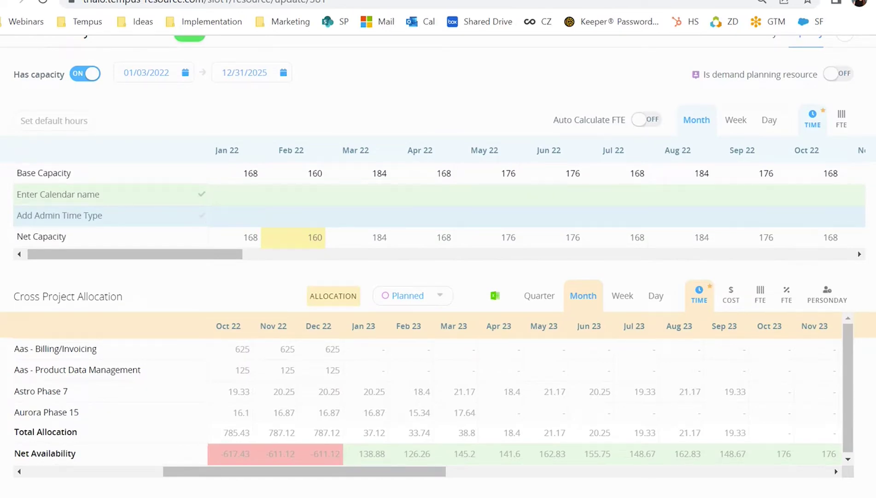
Examine the monthly Cross Project Allocation and Net Availability from January 2022 against the resource's net capacity.
scroll(646, 262, "down", 5)
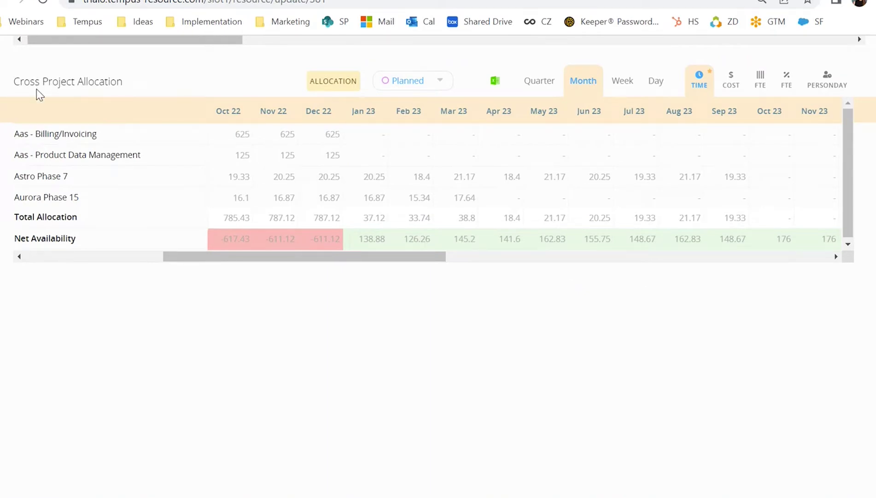
left_click(553, 176)
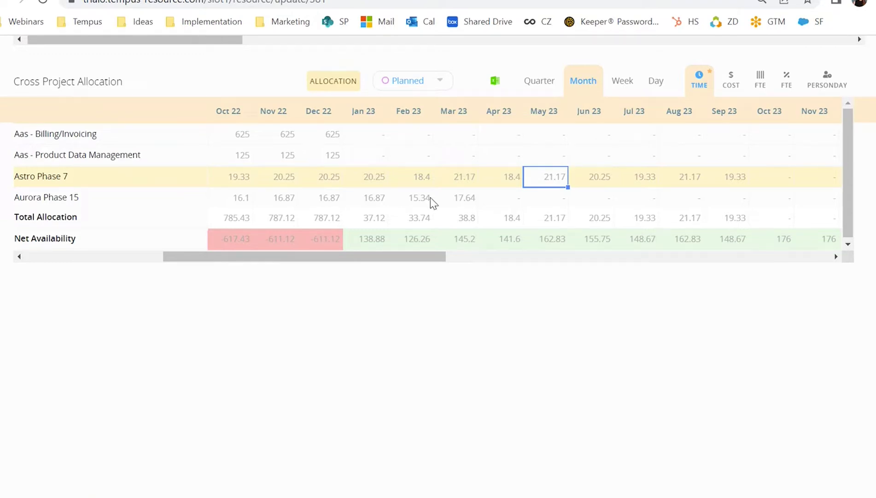
left_click_drag(414, 257, 242, 282)
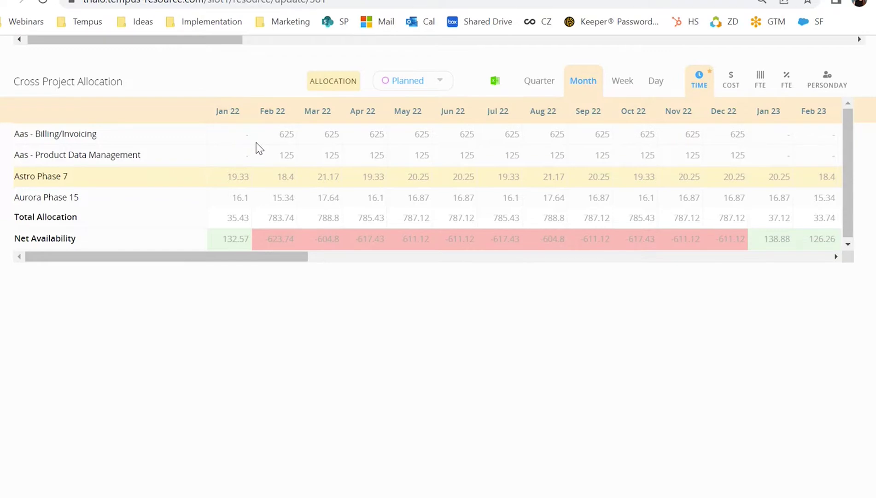
scroll(260, 83, "up", 6)
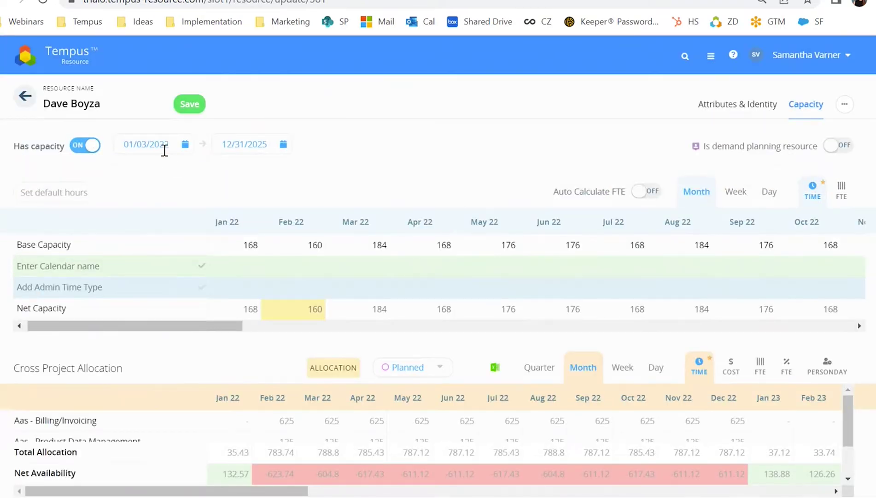
scroll(299, 171, "down", 7)
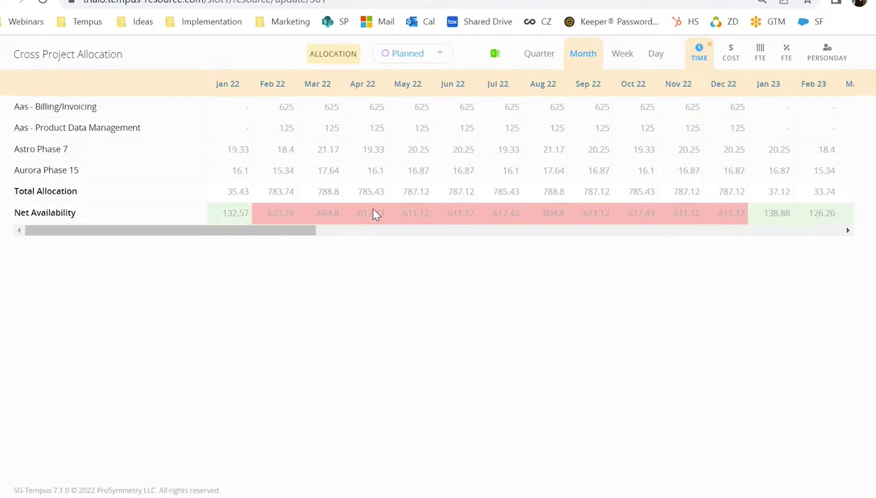
scroll(401, 248, "up", 6)
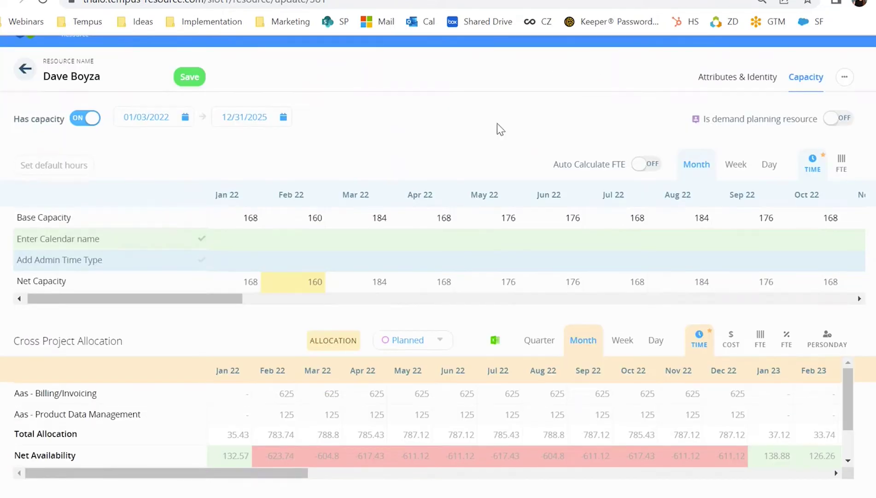
scroll(557, 98, "up", 1)
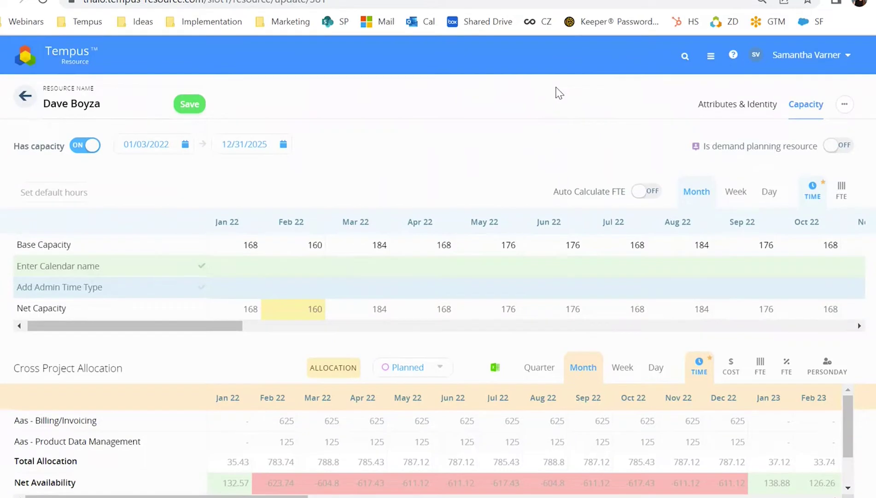
Open the resource's attributes and identity page and review the User Identity settings, including rate, timesheet, security and login fields.
left_click(710, 110)
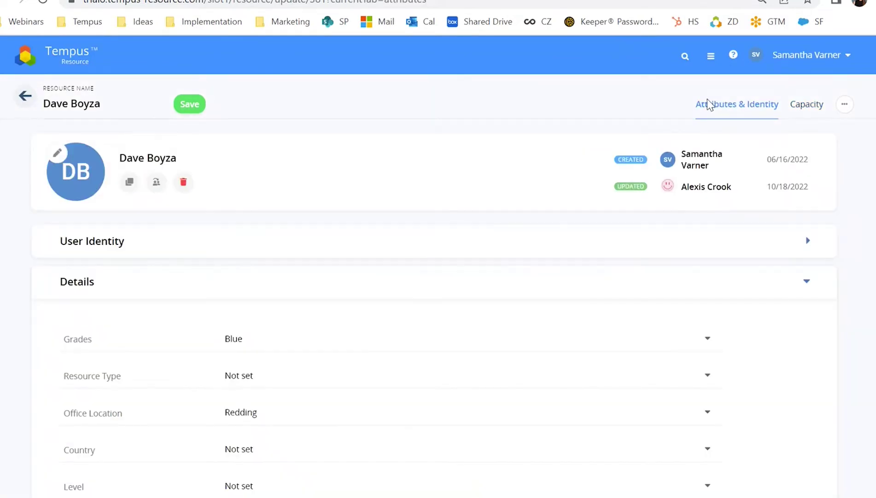
left_click(514, 290)
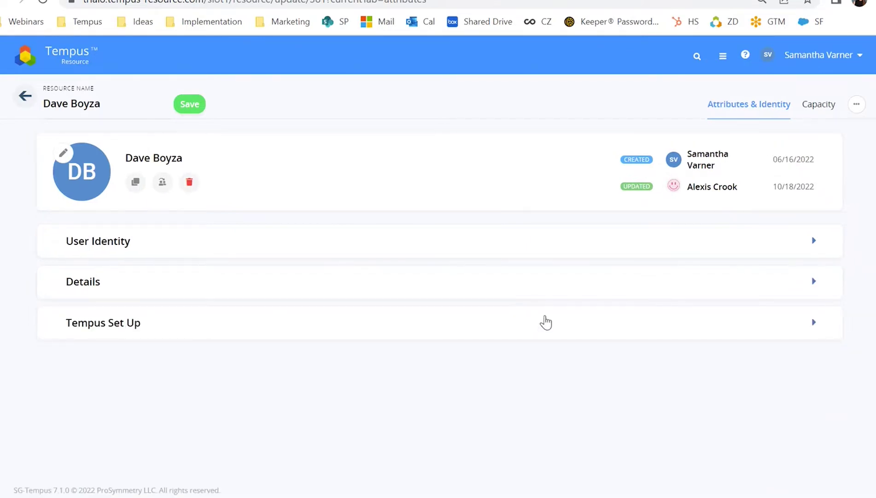
left_click(611, 251)
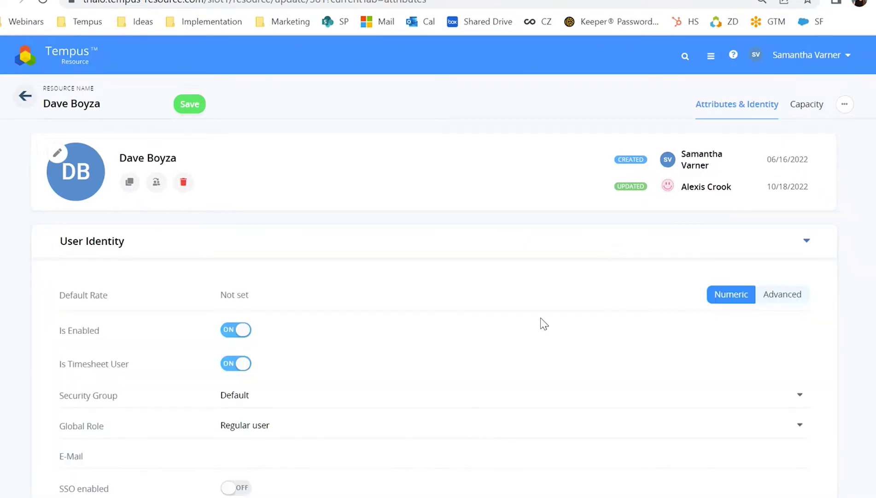
scroll(550, 336, "down", 2)
scroll(375, 242, "down", 3)
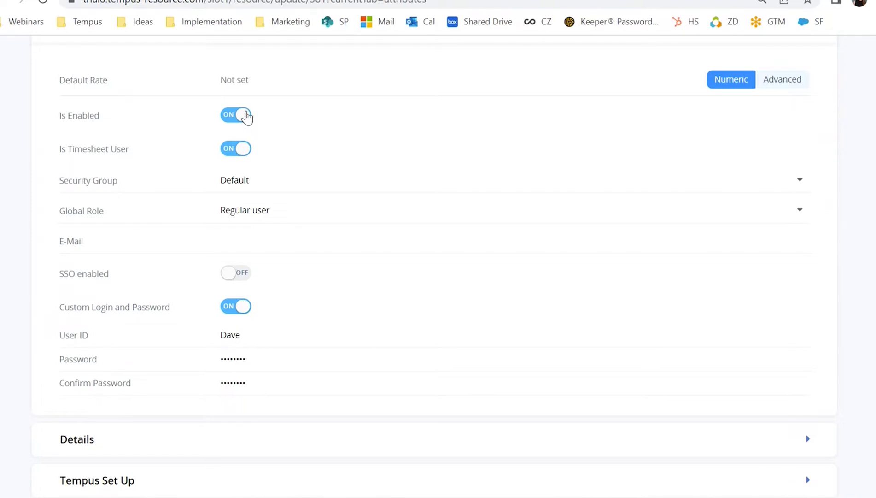
scroll(581, 151, "up", 3)
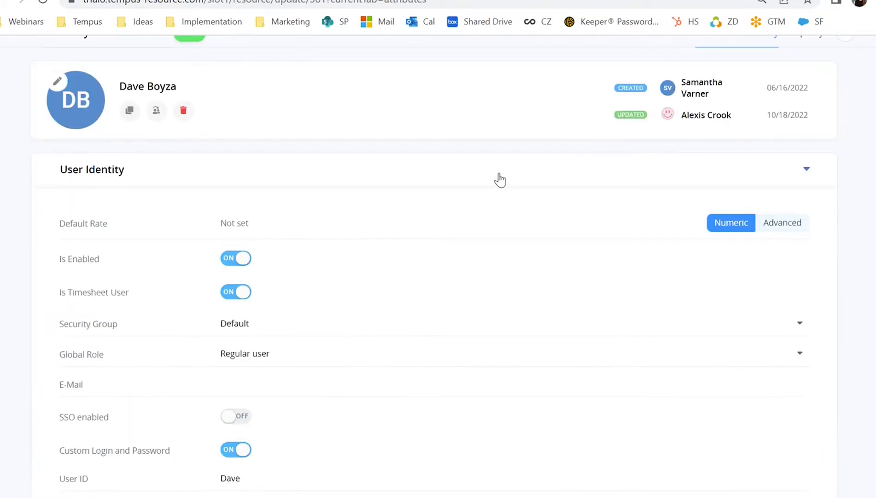
left_click(201, 177)
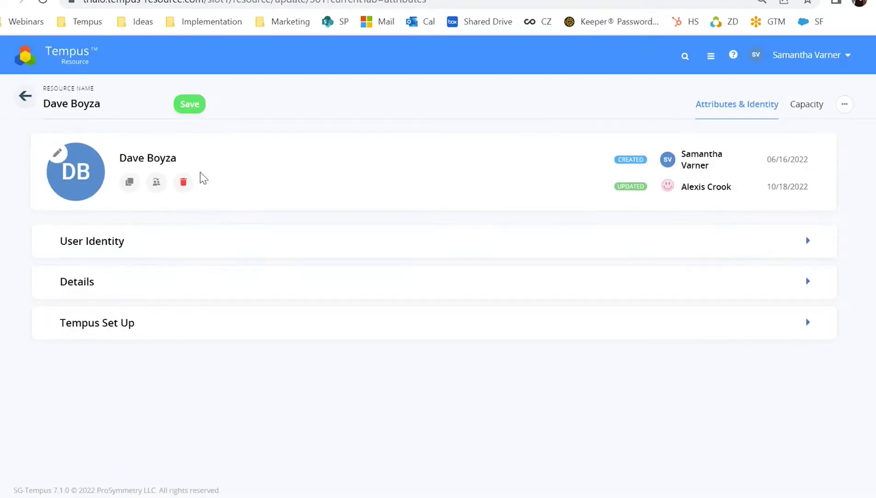
Look over the resource's Details attributes and the Tempus Set Up section.
left_click(242, 286)
scroll(555, 315, "down", 6)
scroll(487, 268, "up", 4)
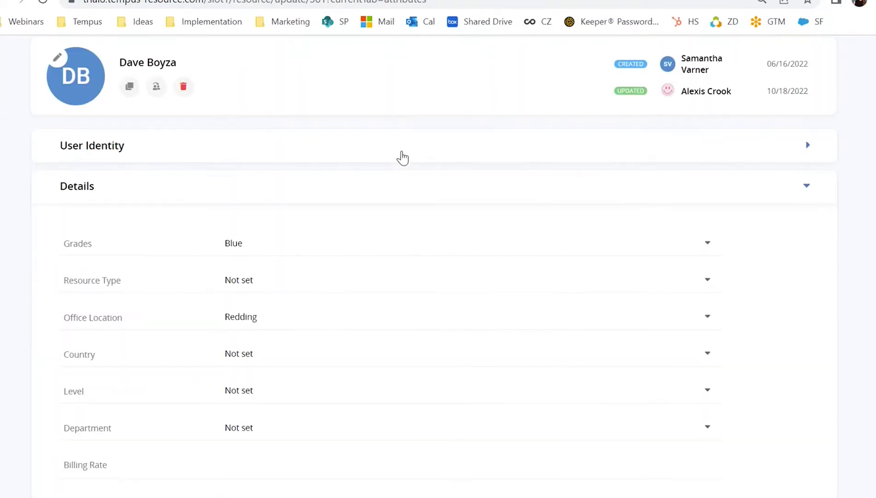
left_click(431, 215)
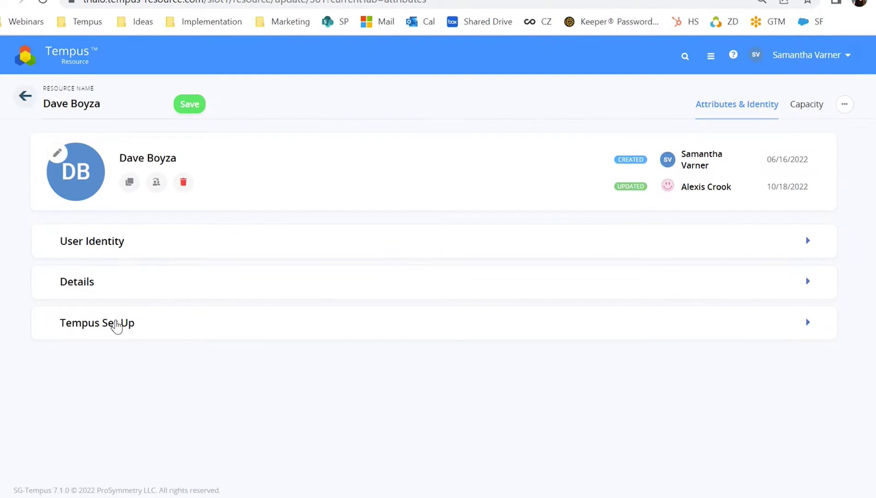
left_click(114, 323)
scroll(402, 300, "down", 2)
left_click(506, 277)
Examine the Details attributes more closely, from Grades and Office Location through Resource Managers and Location.
left_click(207, 284)
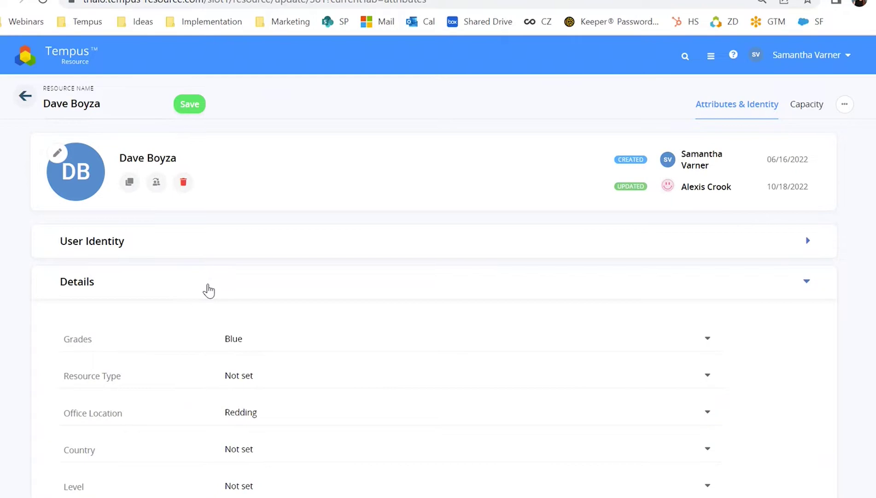
scroll(411, 306, "down", 3)
scroll(412, 304, "down", 5)
scroll(409, 299, "up", 4)
scroll(412, 299, "down", 3)
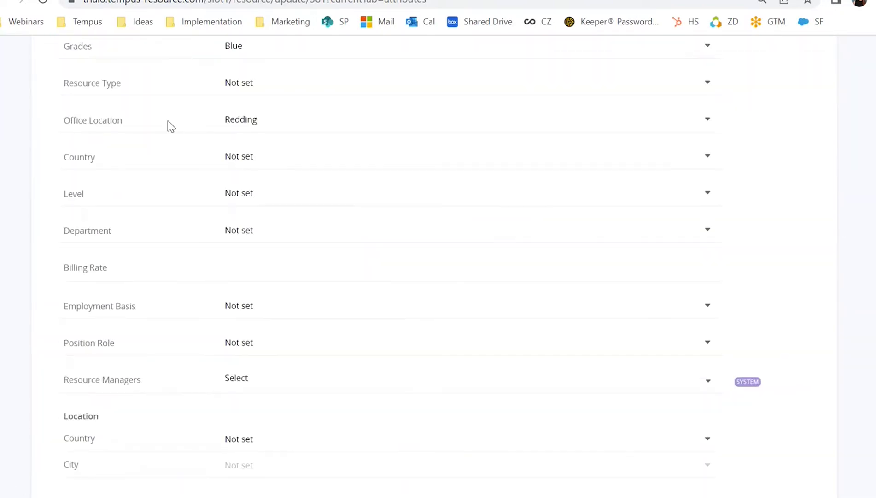
scroll(162, 58, "down", 2)
scroll(161, 58, "up", 5)
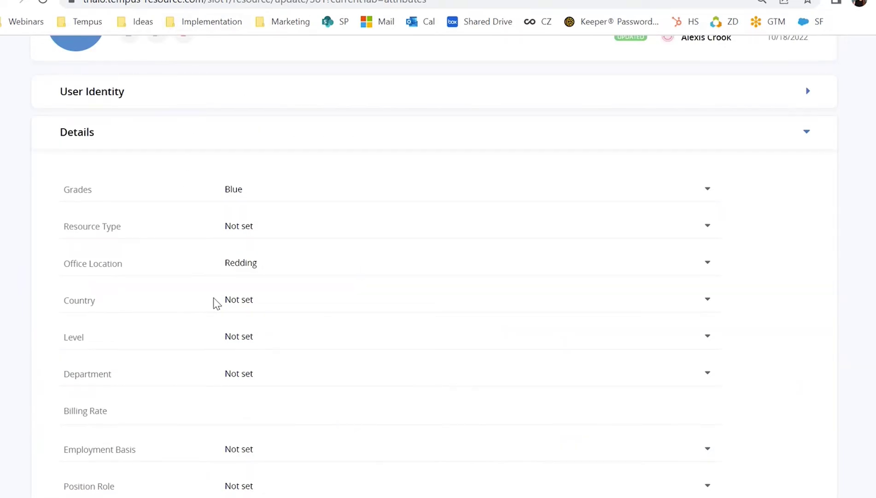
left_click(296, 141)
Review the timesheet approver and resource manager settings in the Tempus Set Up section.
left_click(139, 334)
scroll(465, 304, "down", 2)
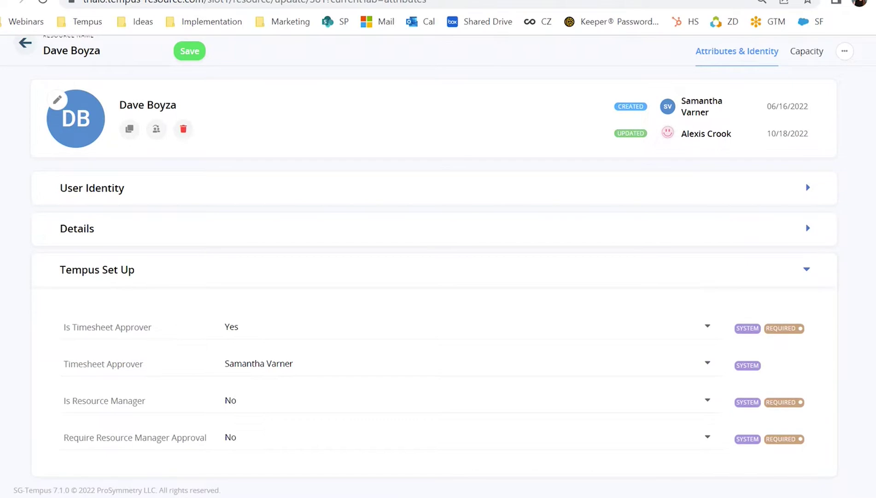
left_click(612, 268)
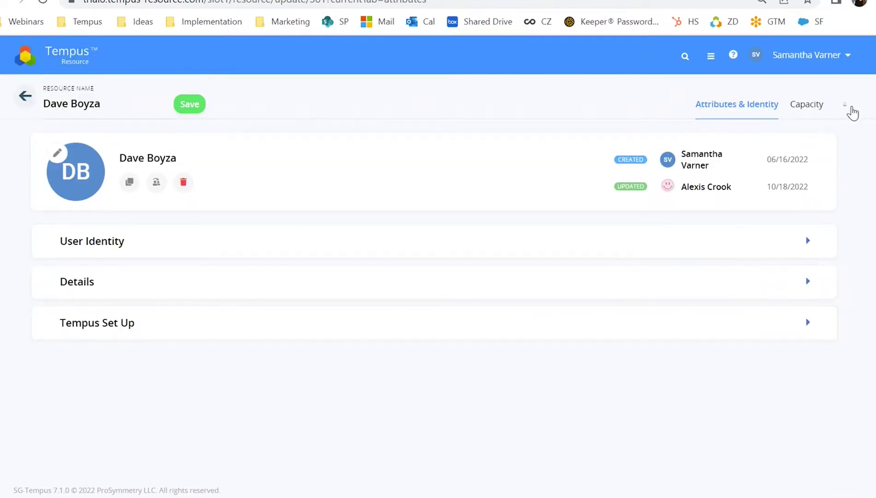
Add the Coding Skills category to the resource's Skill Matrix and rate Javascript (Technical Skills) 3 and C# 4.
left_click(832, 169)
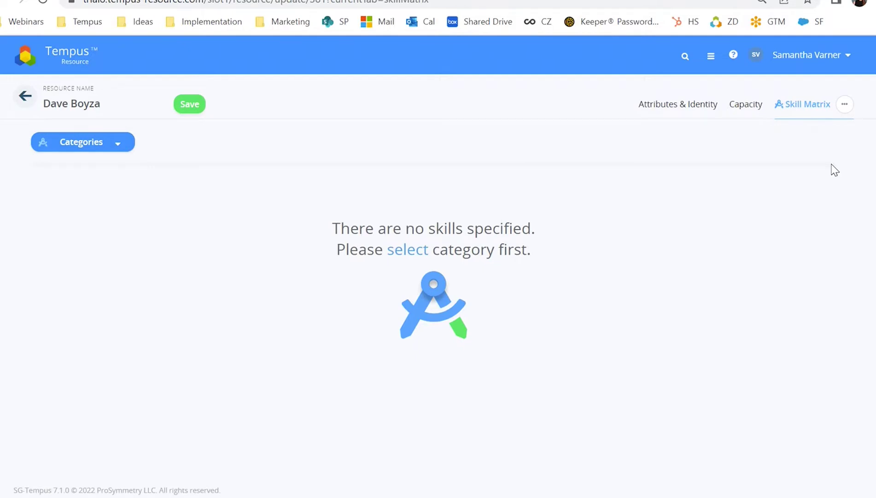
left_click(91, 145)
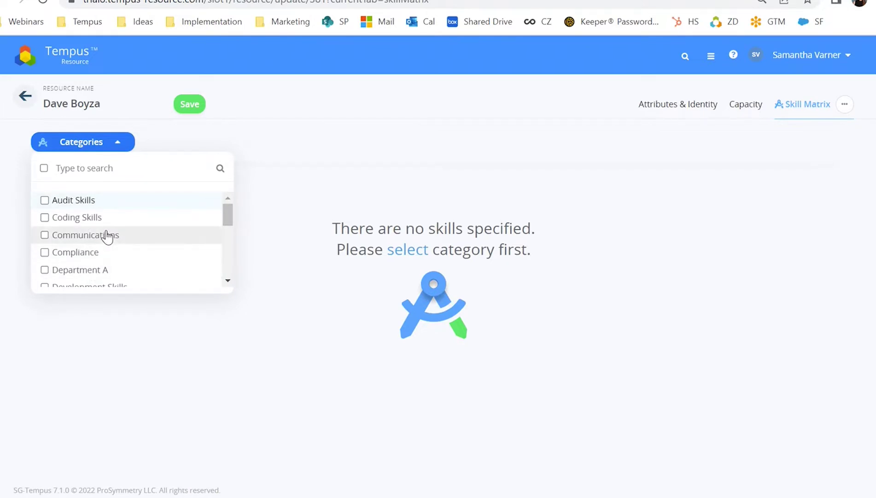
left_click(92, 217)
left_click(373, 111)
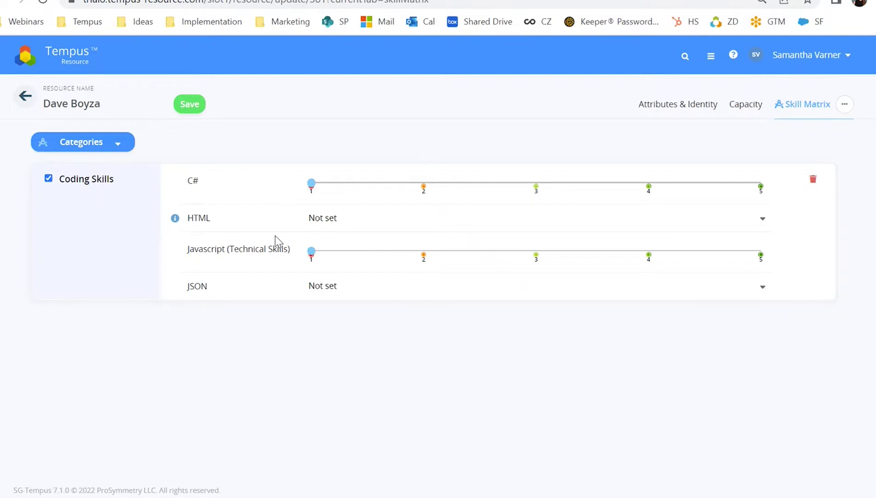
left_click(538, 253)
left_click(650, 187)
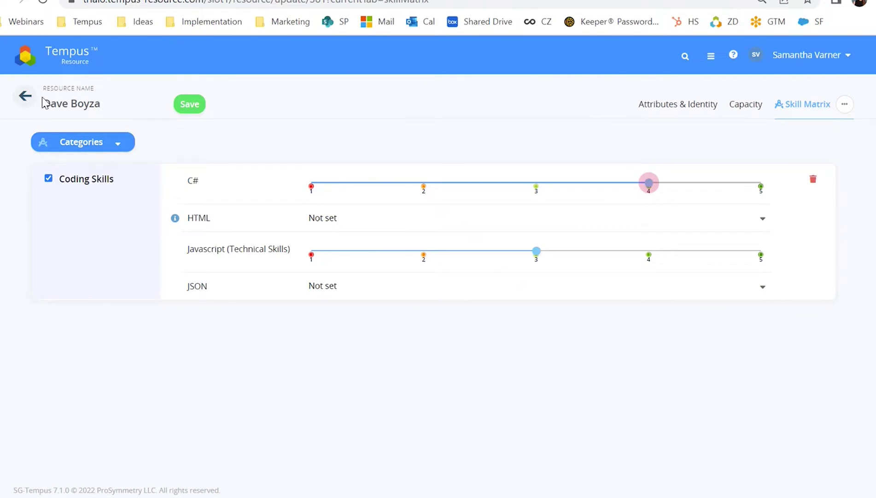
Return to the Resource Management grid, look through the list and remove the Department filter.
left_click(26, 97)
left_click(314, 279)
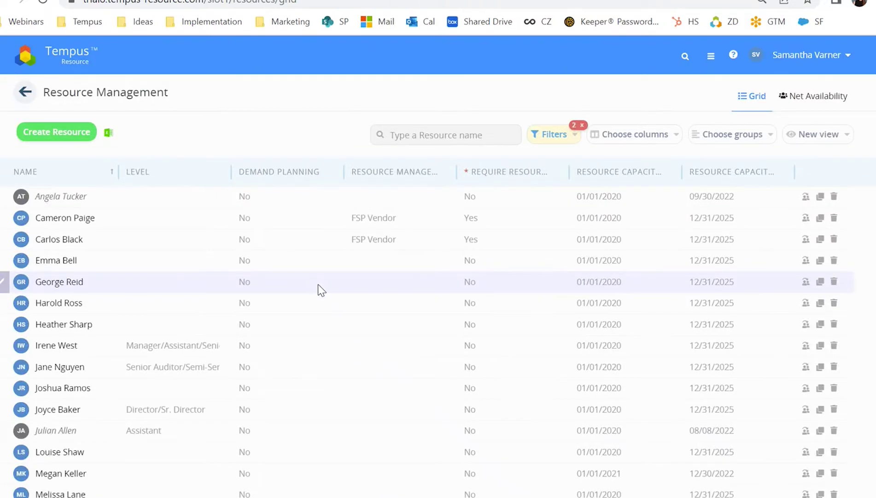
scroll(318, 288, "down", 3)
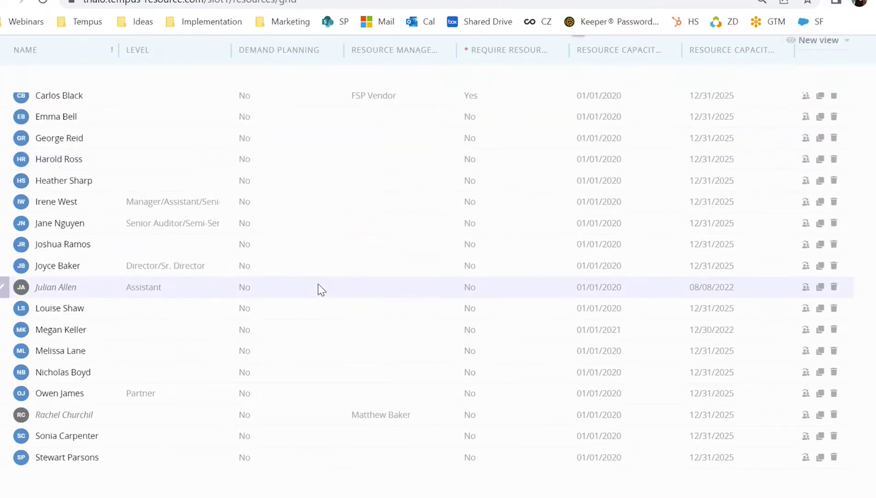
scroll(319, 288, "up", 3)
left_click(551, 134)
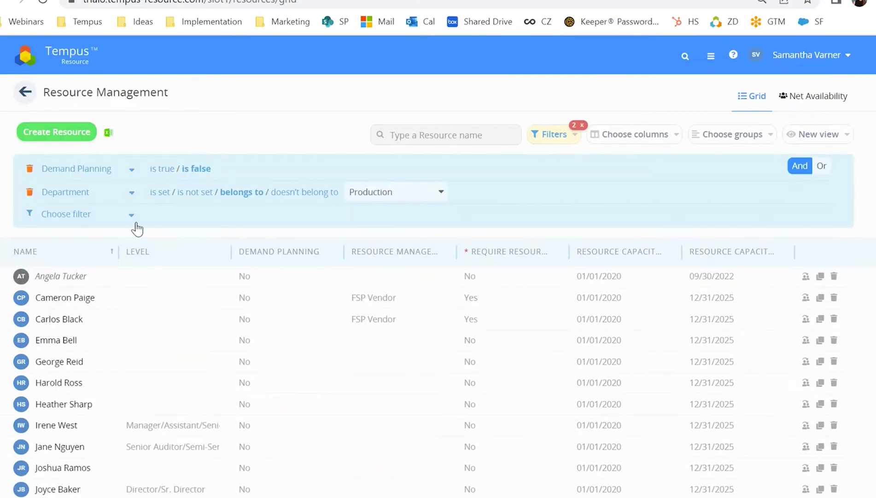
left_click(30, 192)
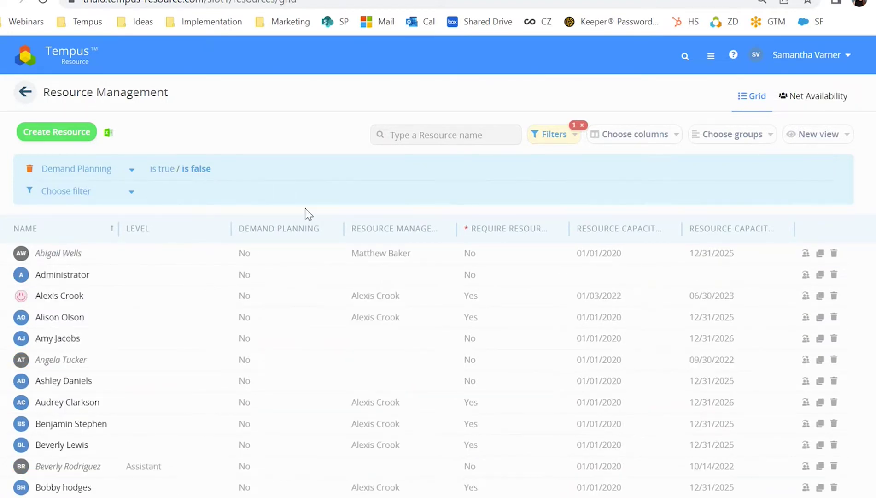
Sort the filtered grid by Demand Planning and look through the resources whose Demand Planning setting is false.
scroll(305, 208, "down", 2)
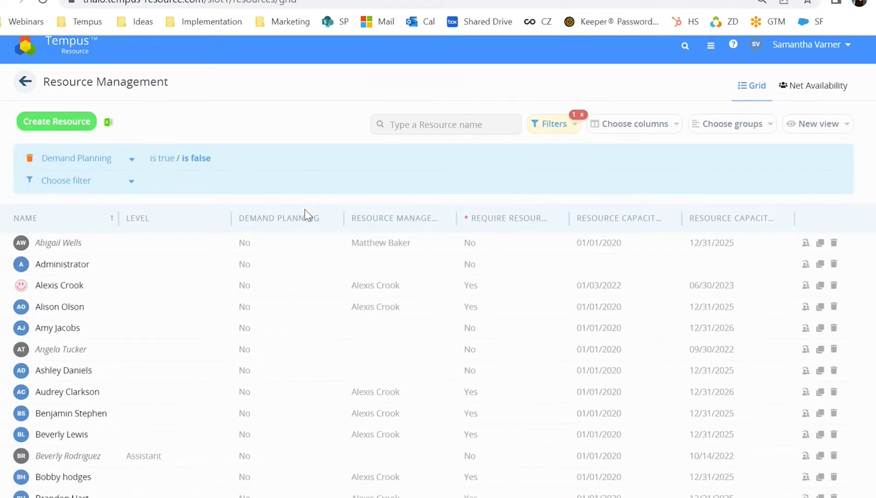
left_click(293, 166)
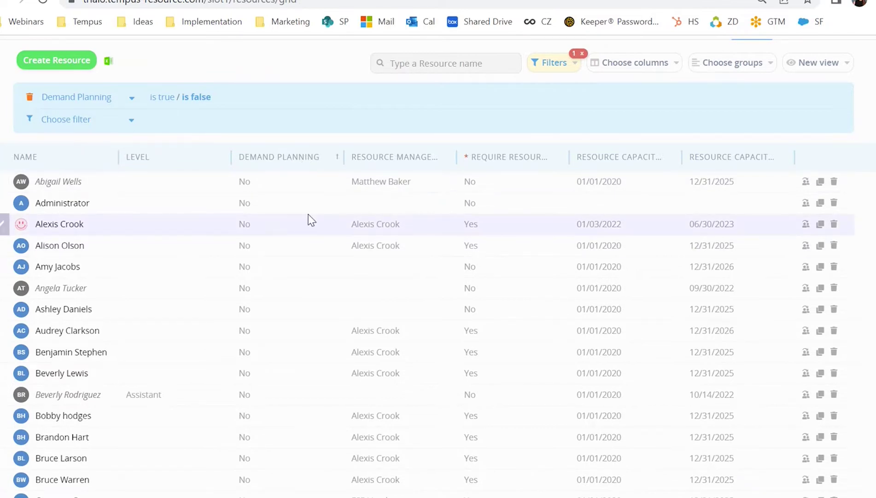
scroll(307, 217, "down", 20)
scroll(307, 217, "down", 15)
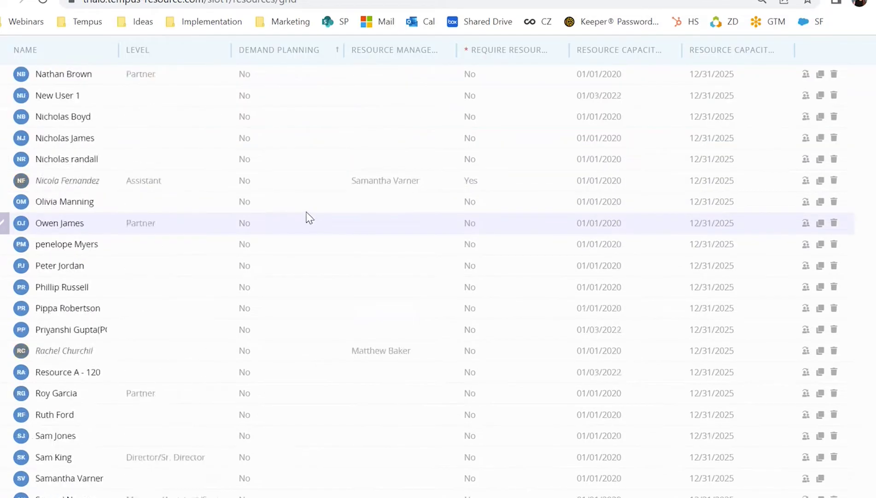
scroll(168, 275, "down", 1)
scroll(168, 274, "down", 10)
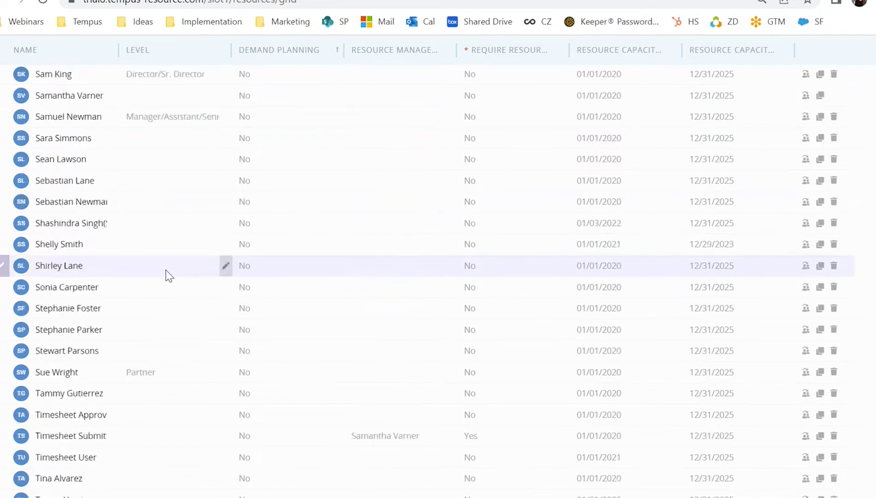
scroll(169, 275, "up", 20)
scroll(169, 276, "up", 20)
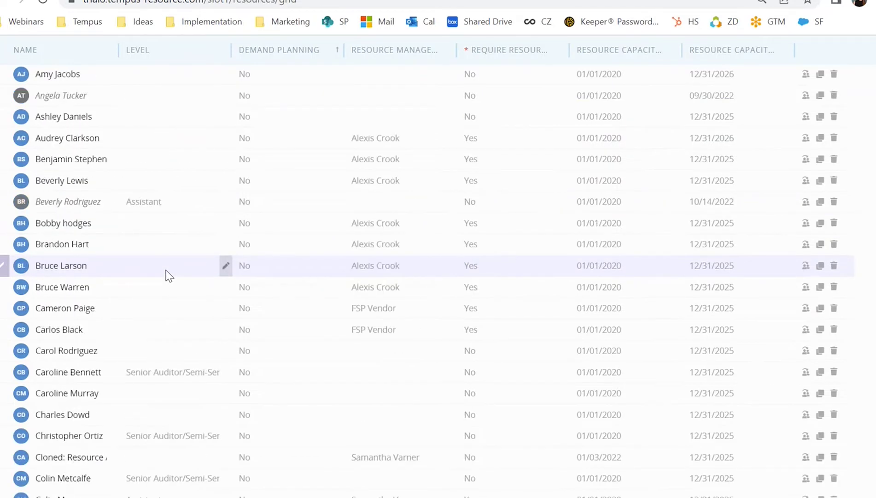
scroll(169, 275, "up", 5)
Filter the grid to resources whose Demand Planning is true, open Business Analyst and review its name and demand planning setting.
left_click(167, 170)
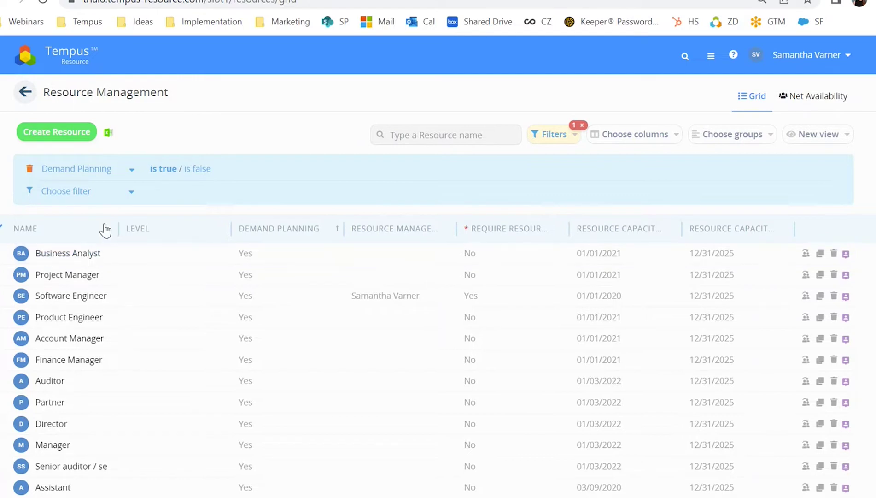
left_click(92, 256)
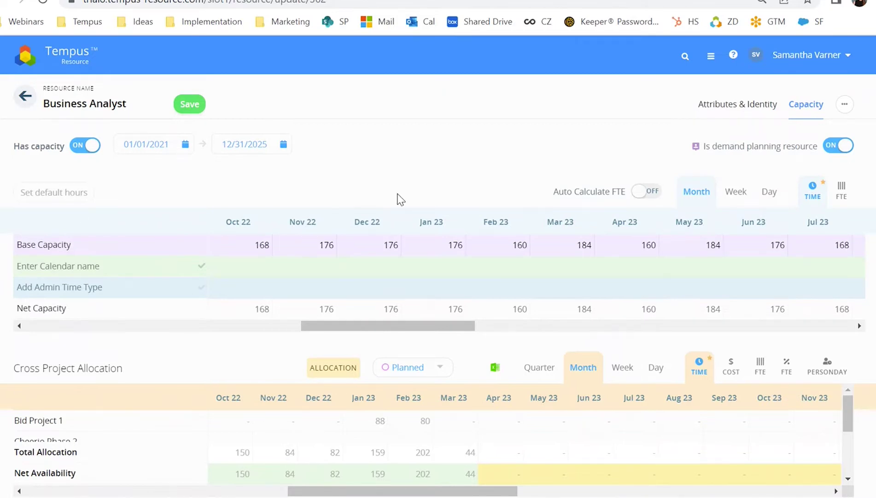
left_click_drag(152, 105, 39, 113)
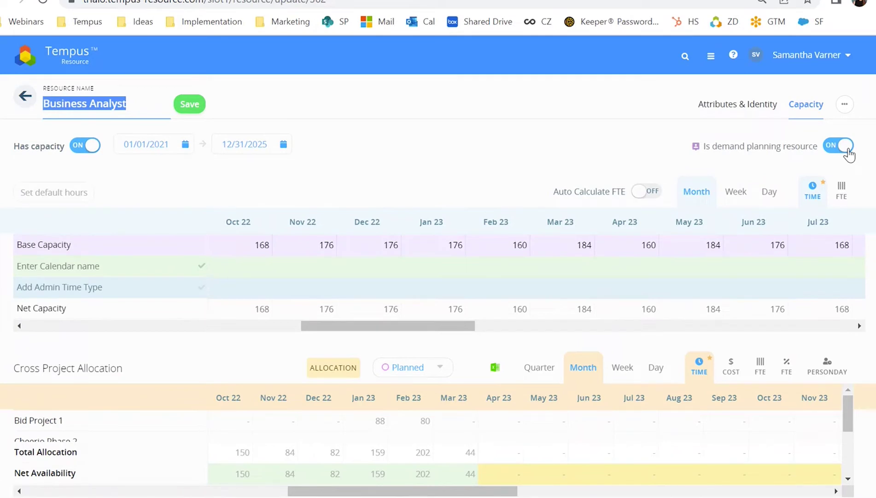
left_click(476, 145)
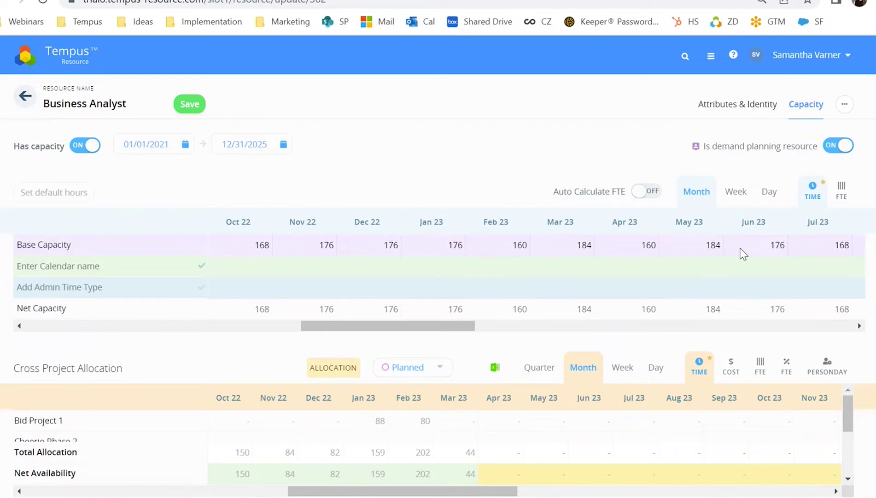
Review the Business Analyst resource's Details attributes, from Grades and Office Location to Resource Managers and Location.
left_click(744, 106)
scroll(307, 304, "down", 2)
scroll(308, 304, "down", 5)
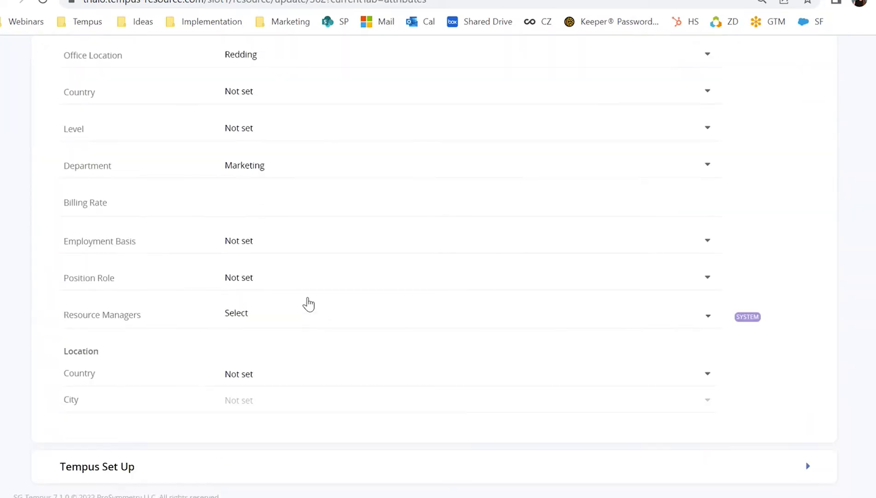
scroll(306, 304, "up", 8)
scroll(308, 303, "down", 5)
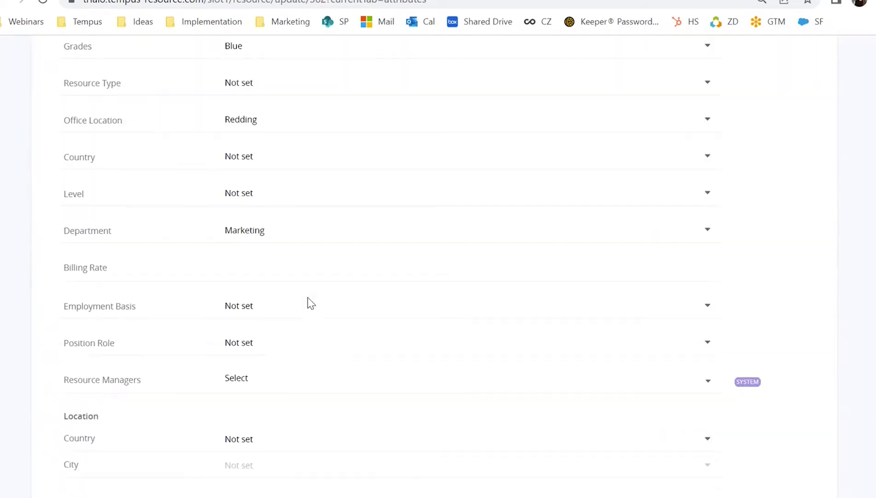
scroll(553, 216, "up", 3)
scroll(614, 166, "up", 3)
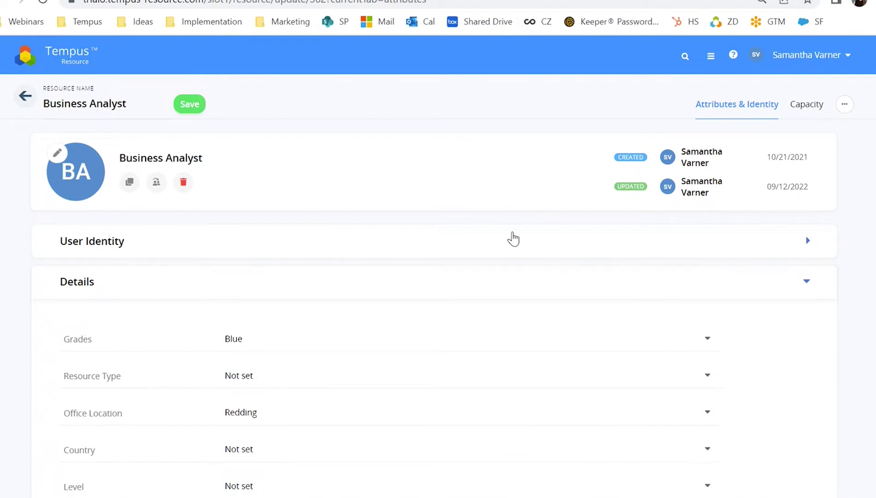
Add the Solutions category to the Business Analyst resource's Skill Matrix.
left_click(846, 105)
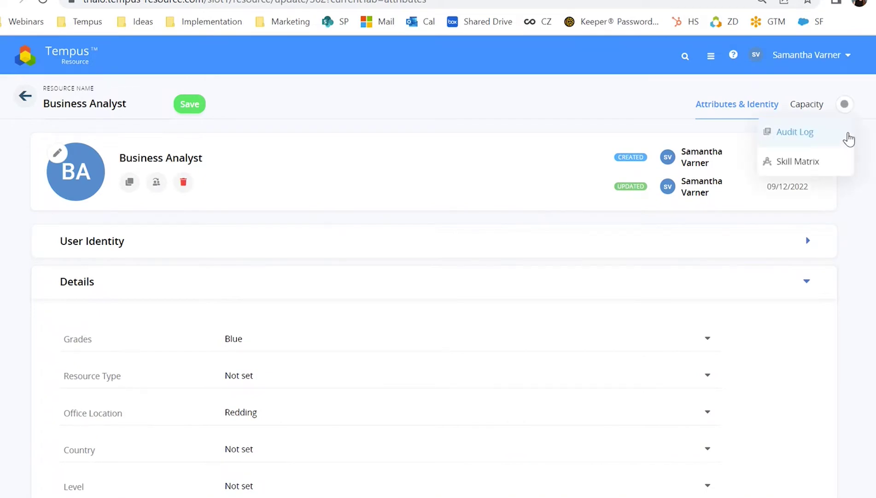
left_click(836, 161)
left_click(123, 155)
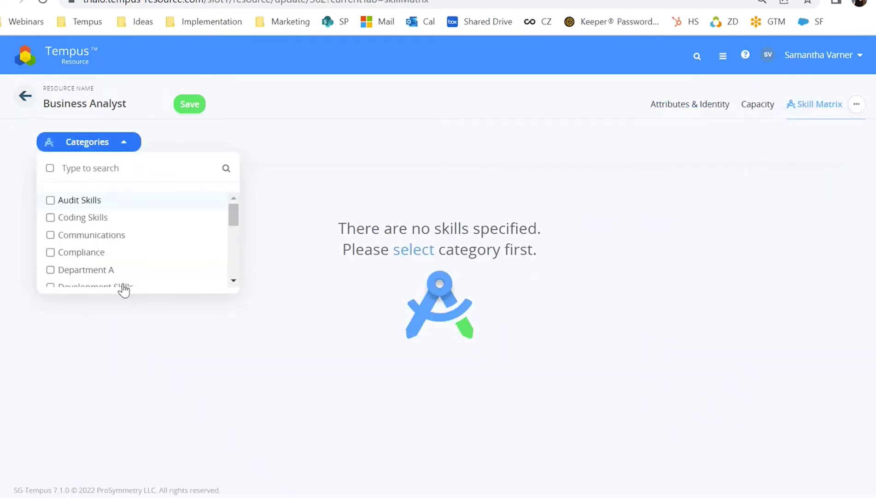
scroll(111, 271, "down", 3)
left_click(88, 254)
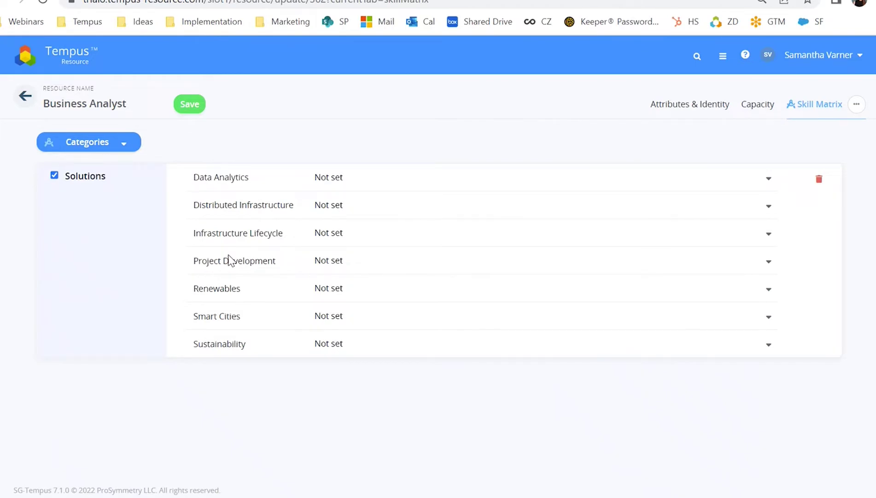
Go to Project Management from the home page, check the saved grid views and open the Aurora Phase 15 project.
left_click(78, 61)
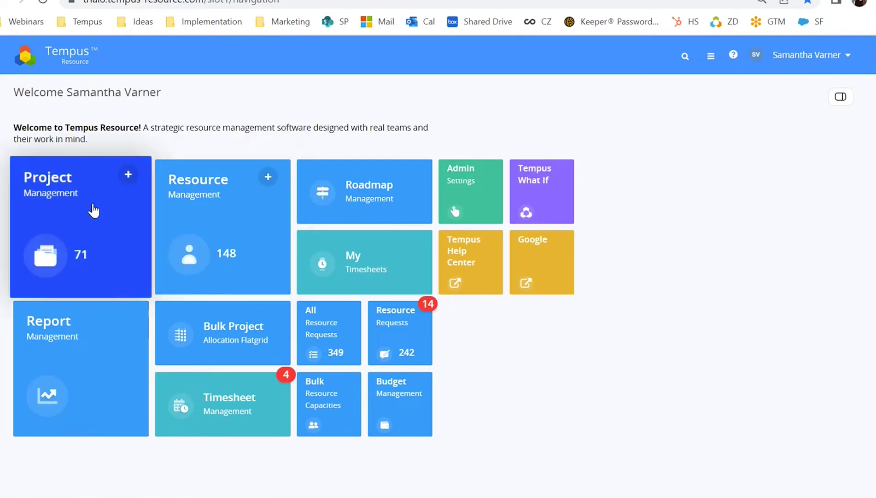
left_click(104, 190)
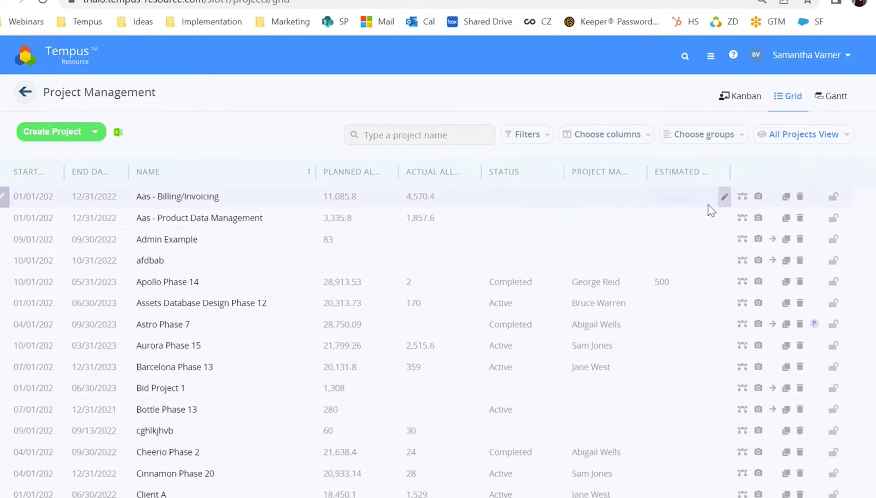
left_click(814, 136)
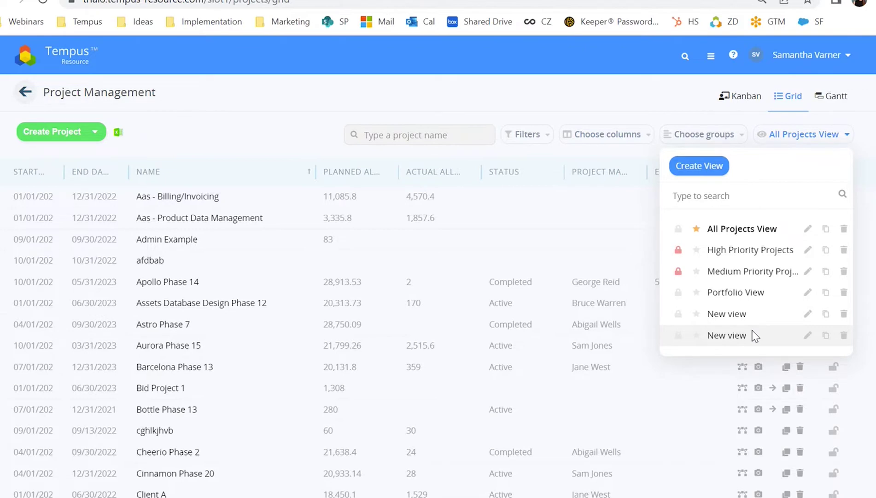
left_click(167, 345)
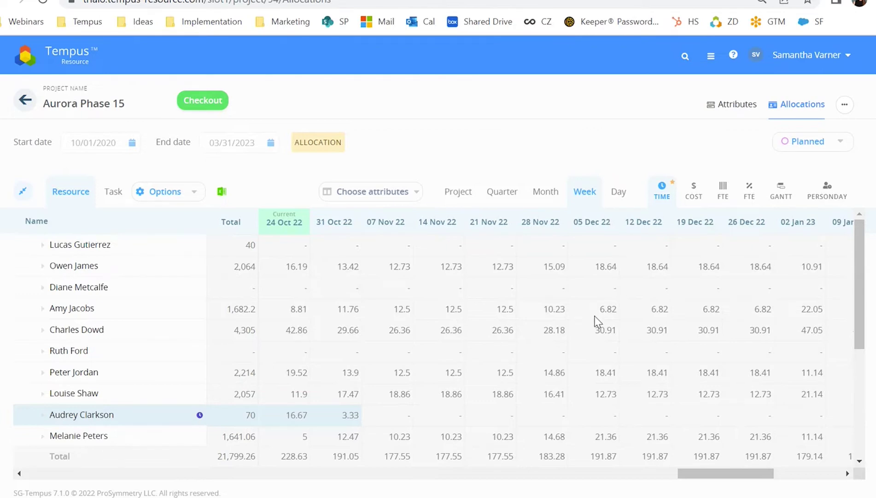
Review the Aurora Phase 15 attributes, collapsing Dependencies and examining Details such as Portfolio, Project Priority and Phase.
left_click(716, 103)
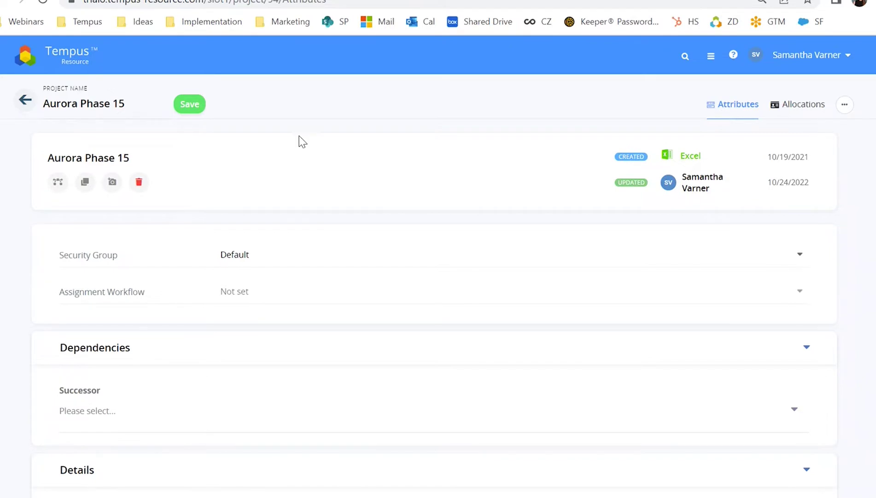
scroll(299, 138, "down", 5)
scroll(304, 197, "down", 3)
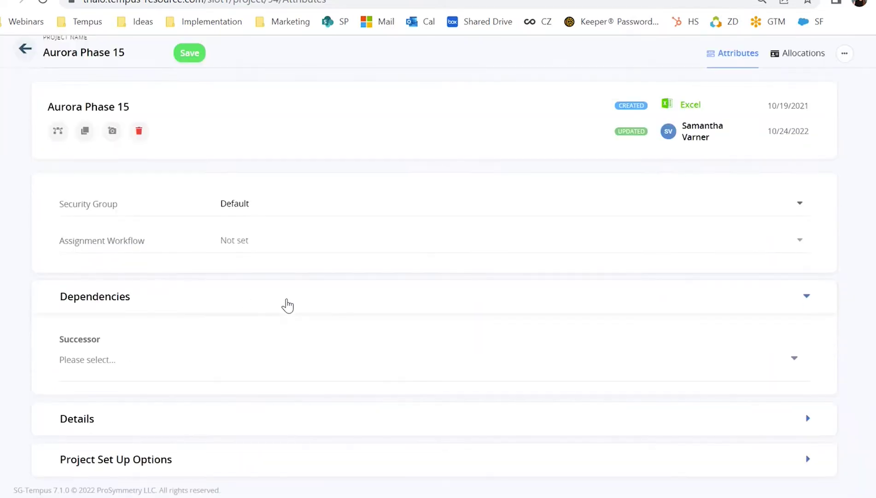
left_click(701, 300)
left_click(157, 389)
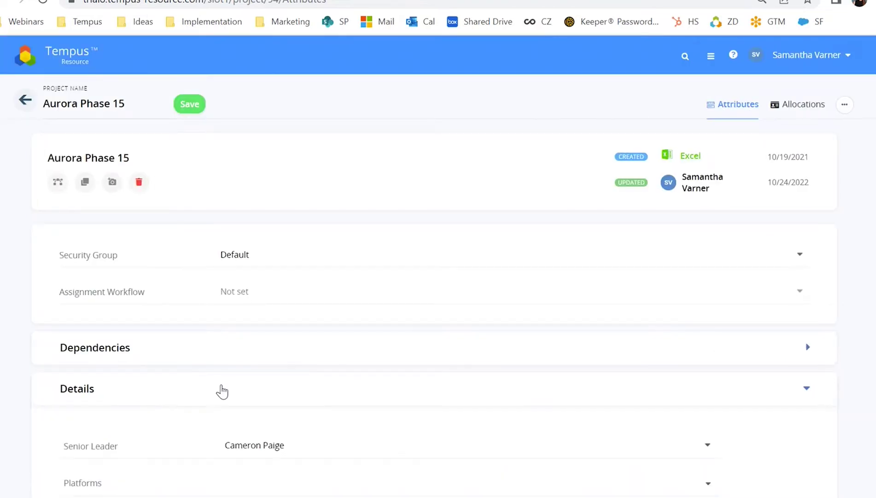
scroll(239, 389, "down", 8)
scroll(241, 383, "up", 2)
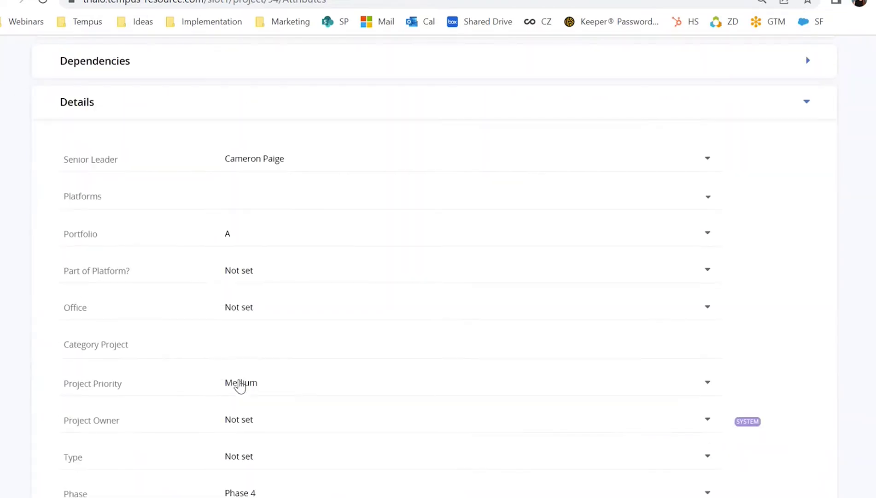
left_click(302, 110)
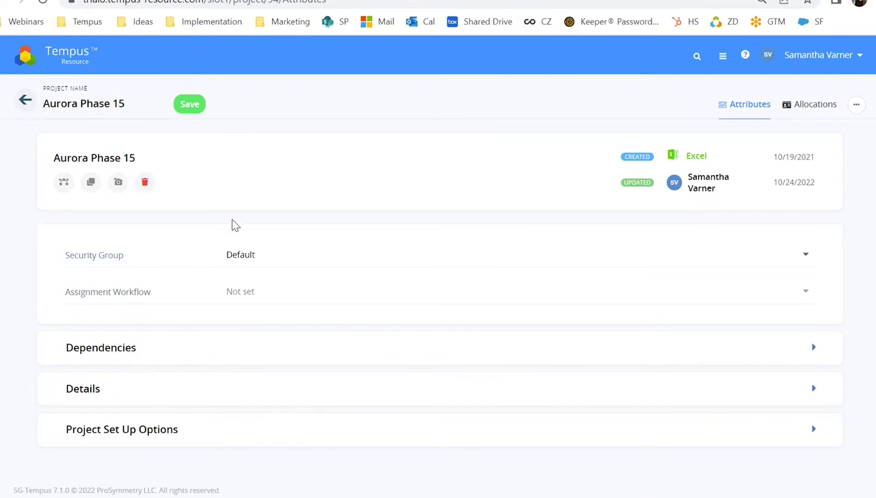
Check the project's successor dependencies and the list of its additional pages, such as Build Team, Financials and Milestones.
left_click(252, 361)
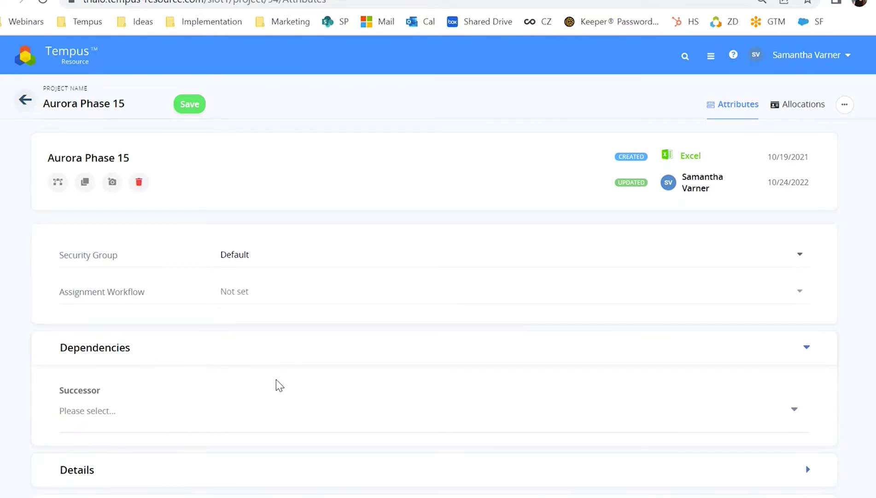
left_click(805, 351)
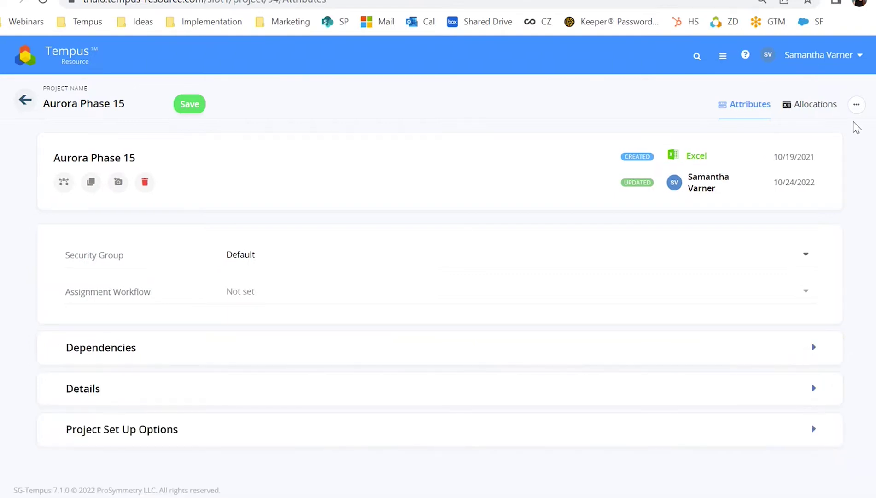
left_click(856, 104)
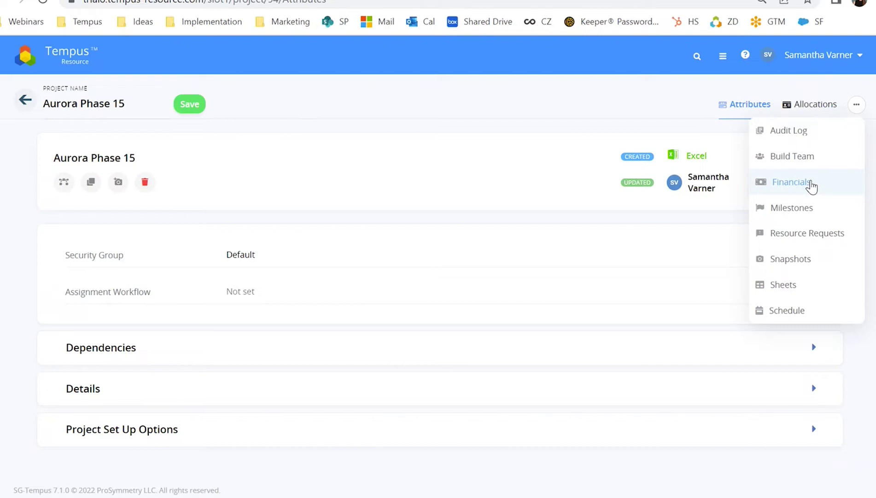
left_click(519, 88)
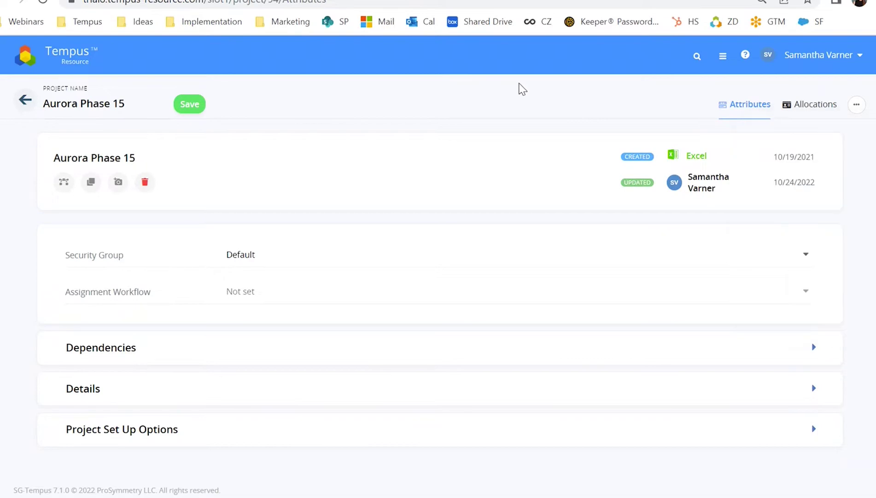
Return to the project's allocations, view them at project level and set the time scale to Month.
left_click(790, 113)
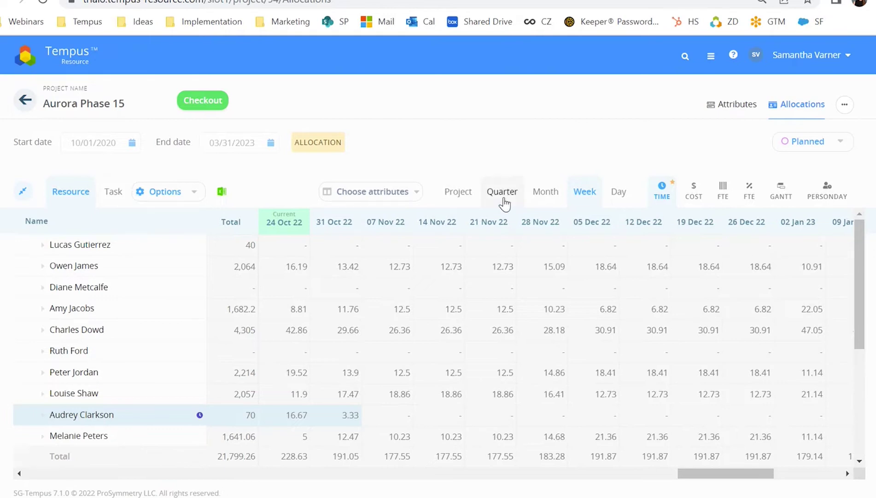
left_click(484, 200)
left_click(463, 198)
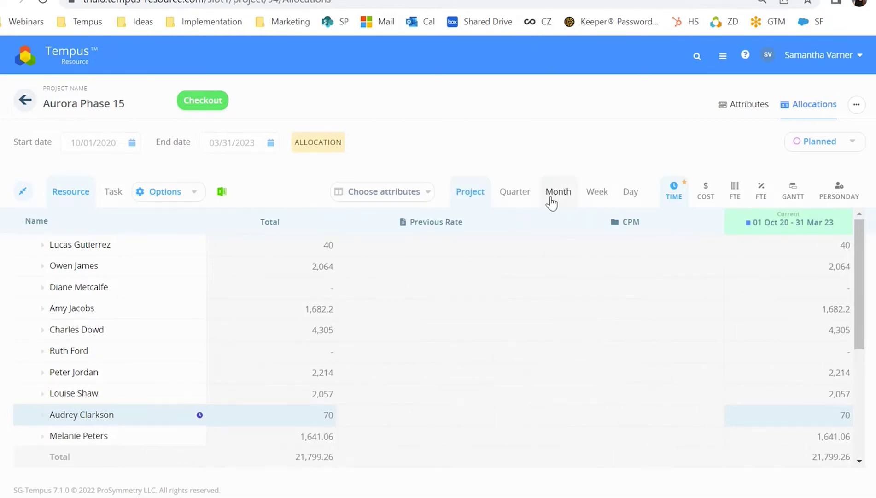
left_click(551, 199)
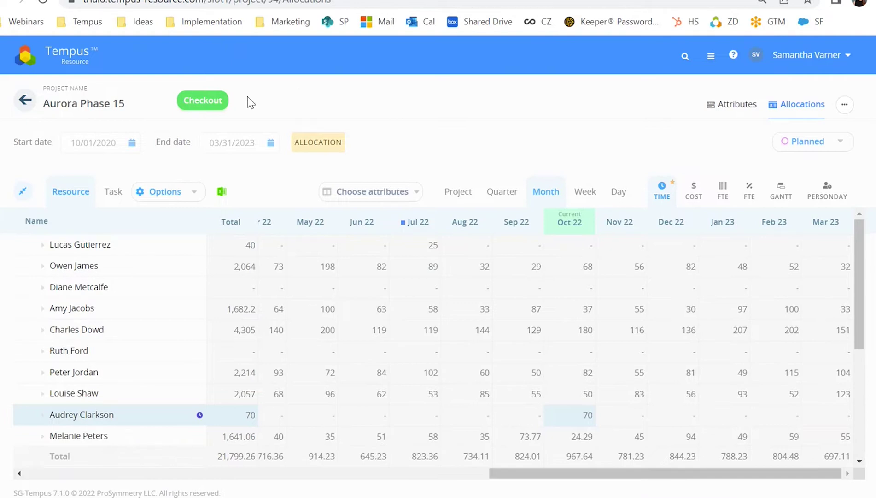
Check out the project and look at the resources available for a new allocation row, adding none.
left_click(211, 97)
scroll(85, 378, "down", 5)
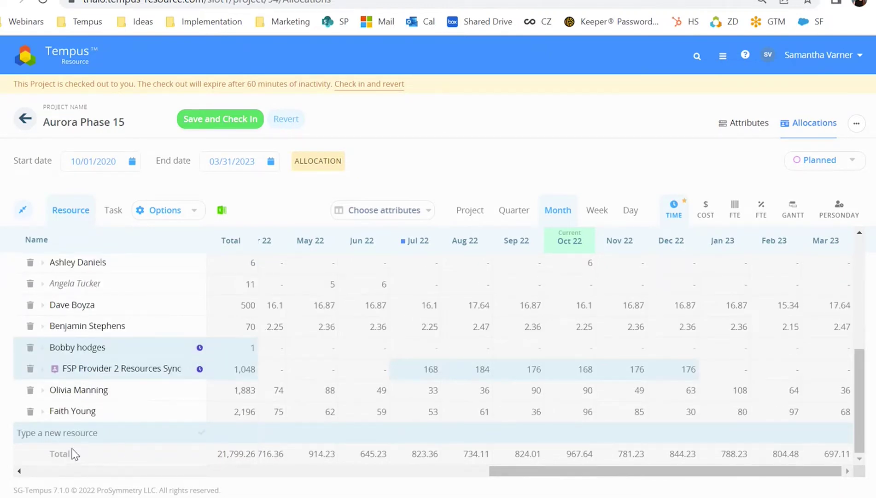
left_click(83, 433)
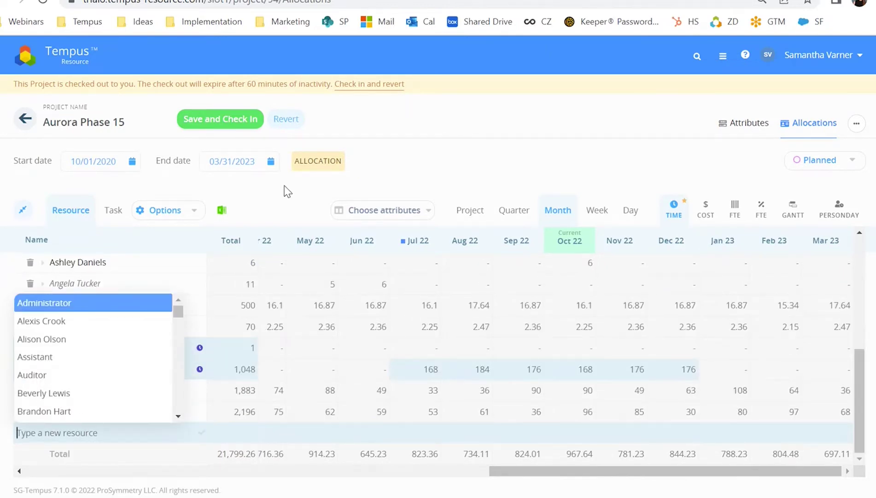
left_click(275, 210)
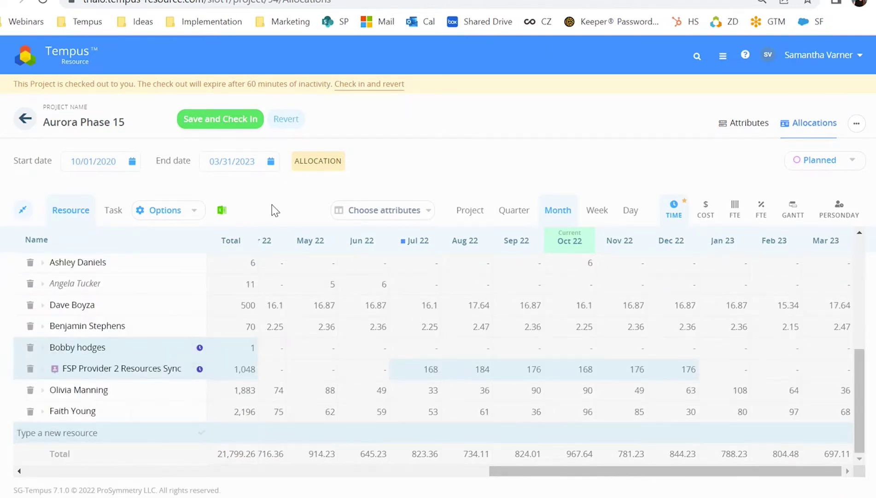
Enter 7 for Aug 22 on the main row of the resource holding the Client Sign Off task, and save and check in the project.
left_click(89, 267)
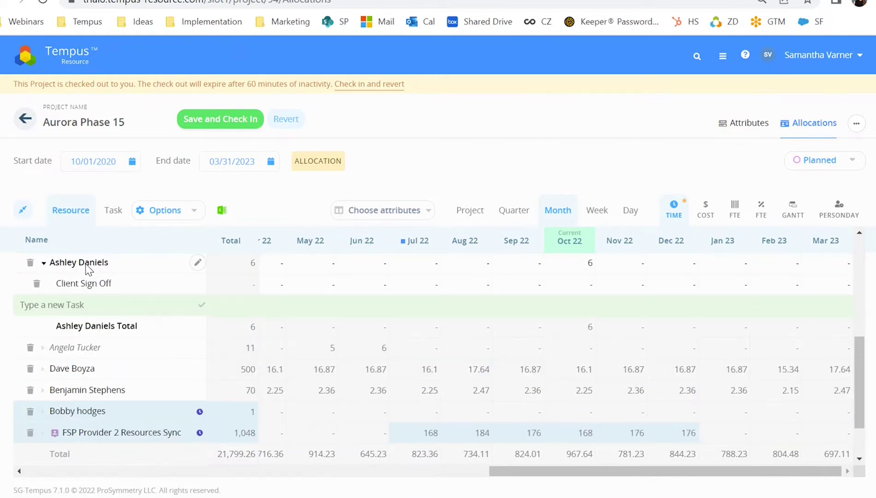
left_click(342, 299)
left_click(590, 285)
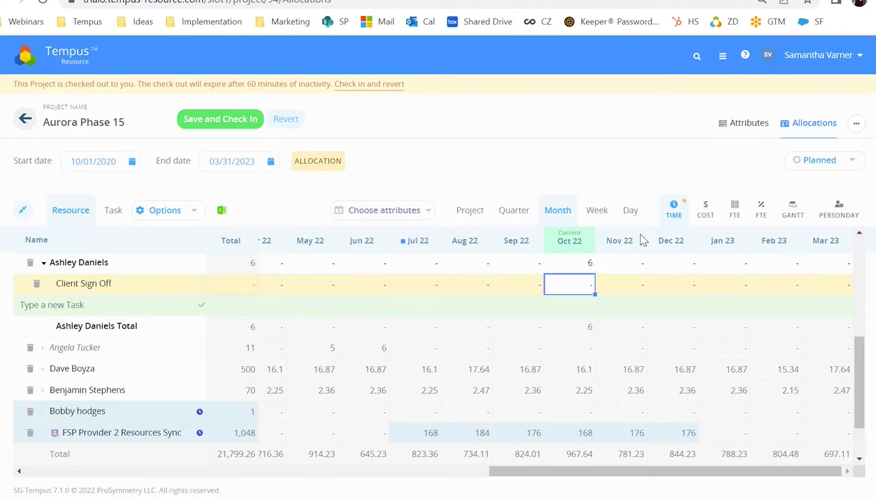
left_click_drag(525, 262, 629, 267)
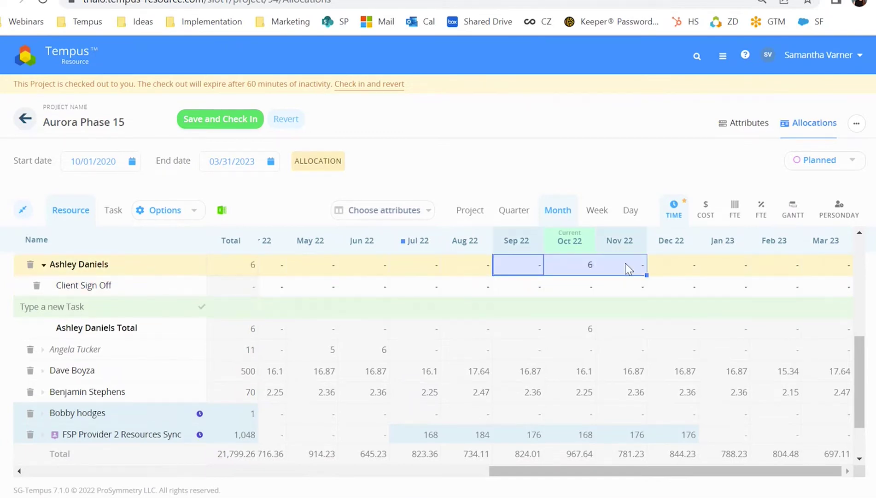
left_click(462, 270)
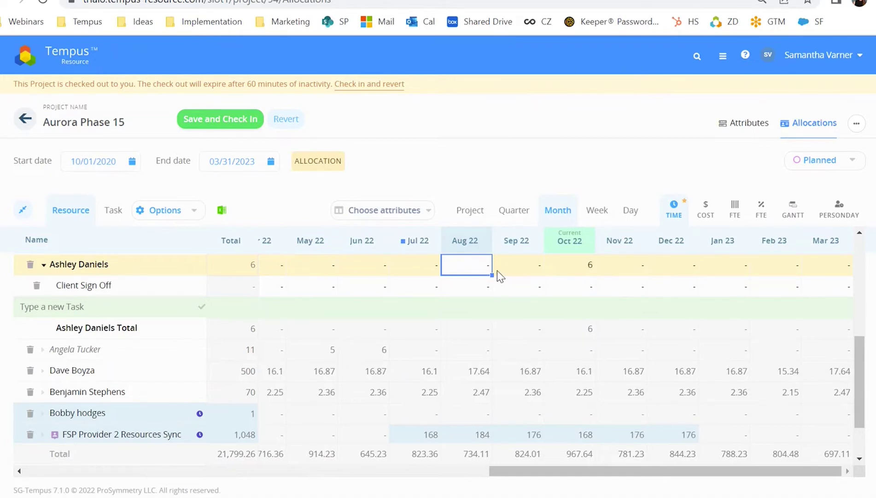
type("7")
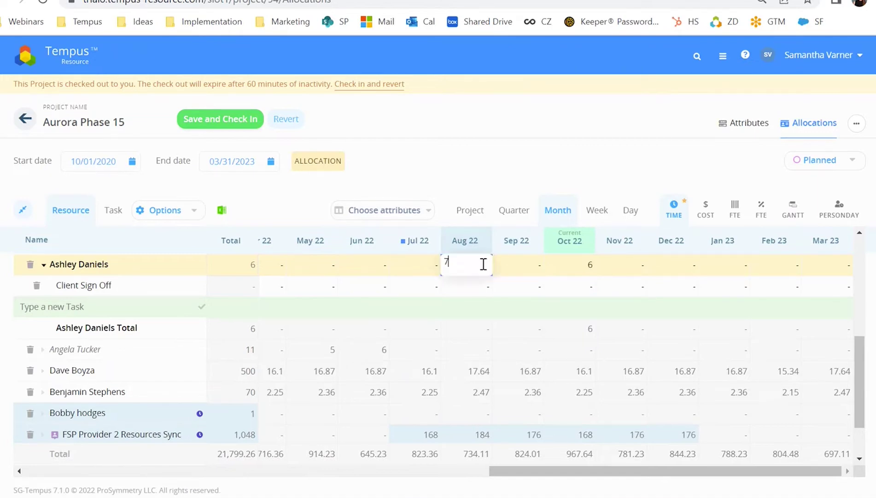
key("Return")
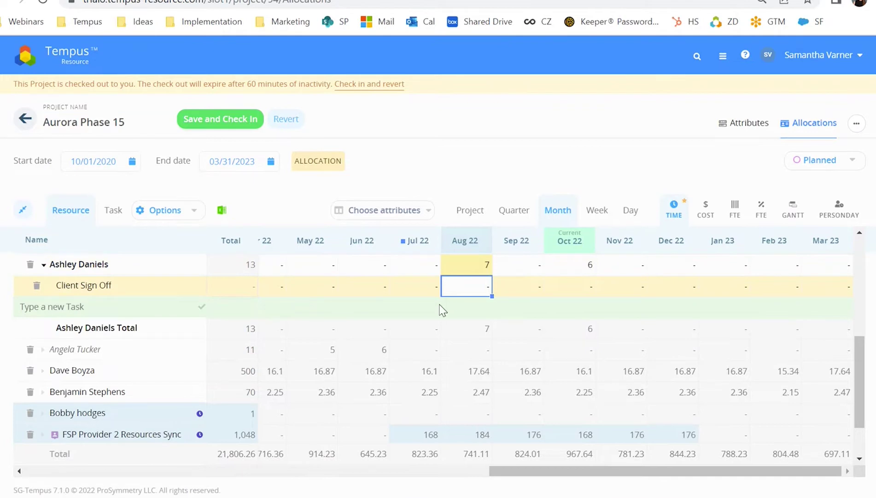
left_click(220, 118)
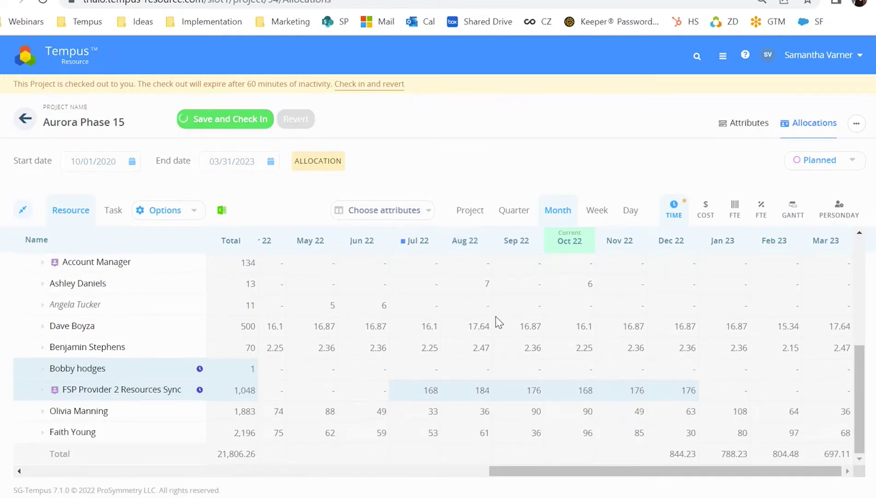
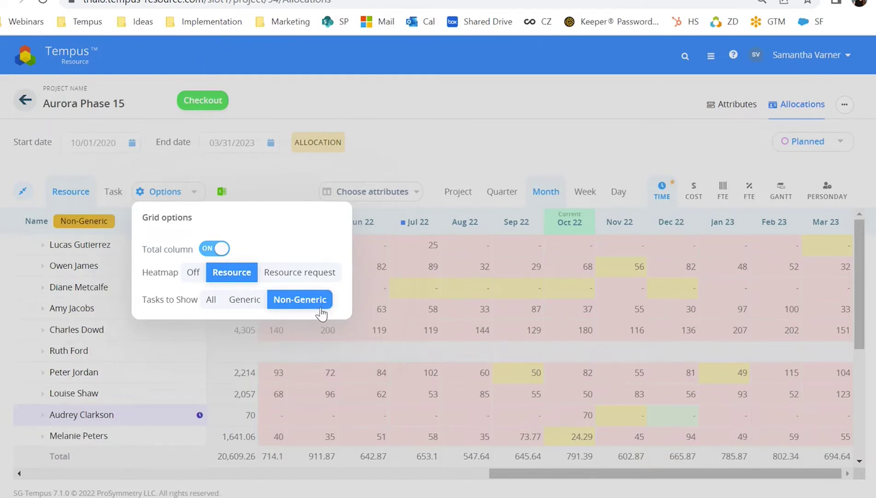
Show the allocations by task and look at the grid options and the Previous Rate and CPM columns.
left_click(116, 198)
left_click(114, 194)
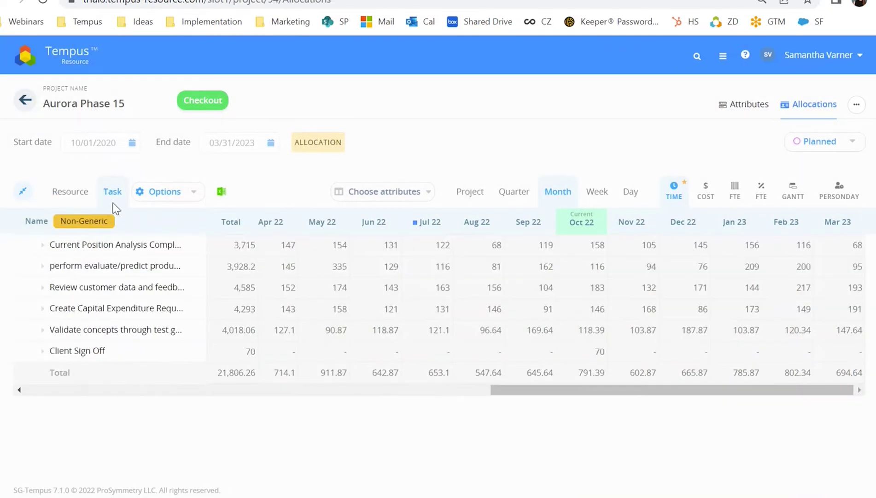
left_click(175, 195)
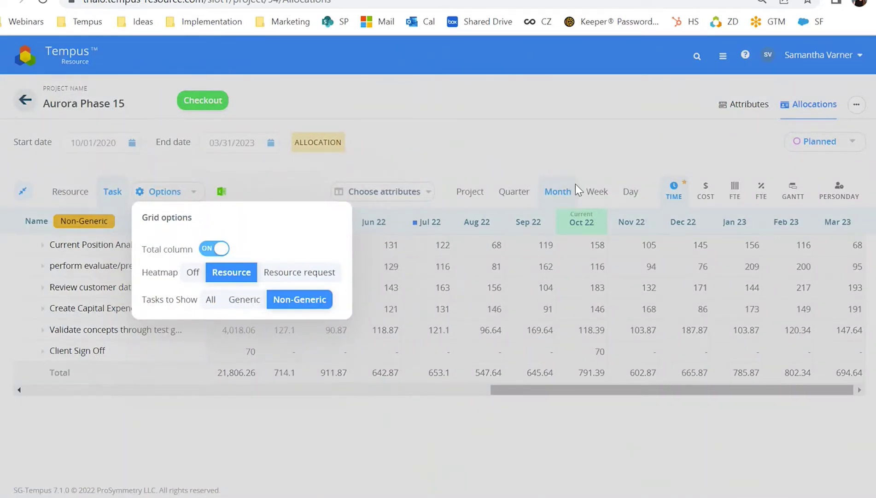
left_click(475, 114)
left_click_drag(501, 389, 32, 390)
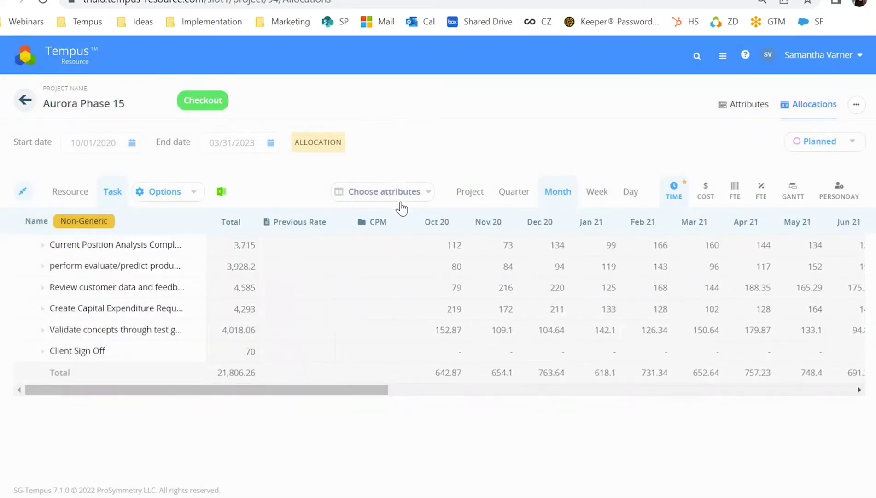
left_click(303, 276)
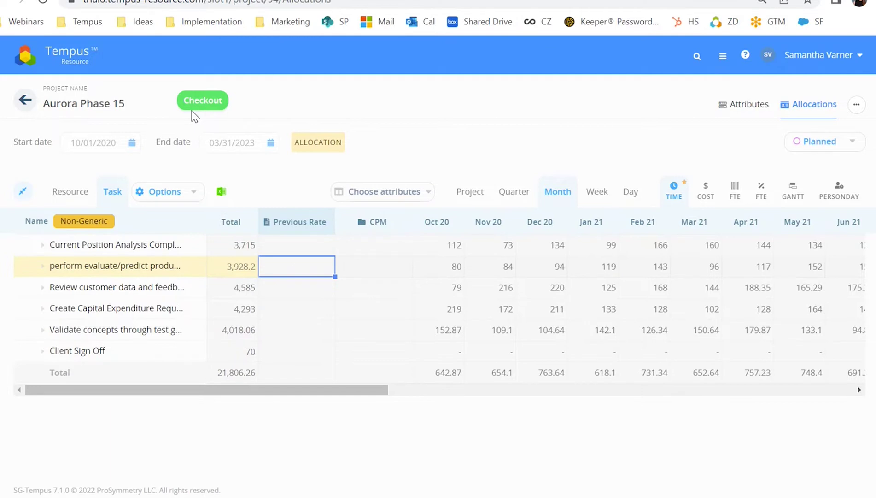
Check out the project and browse the attributes available as grid columns, changing none.
left_click(201, 101)
left_click(398, 214)
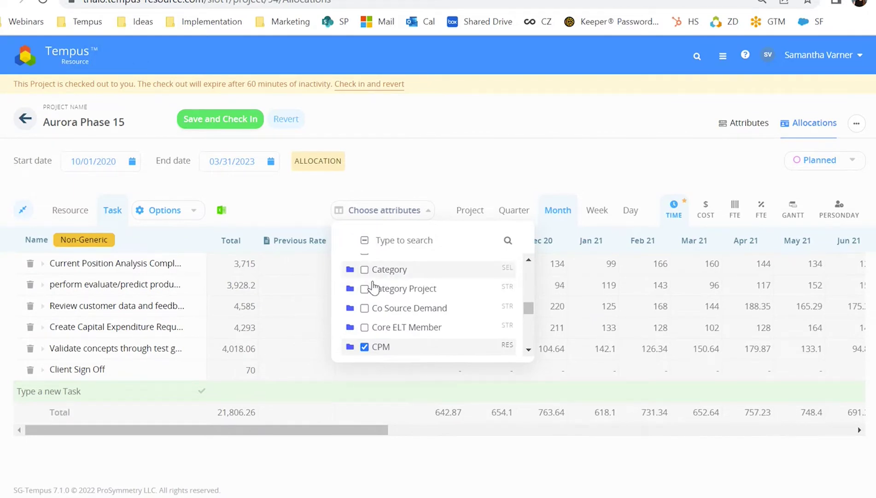
scroll(401, 295, "up", 3)
scroll(399, 293, "up", 10)
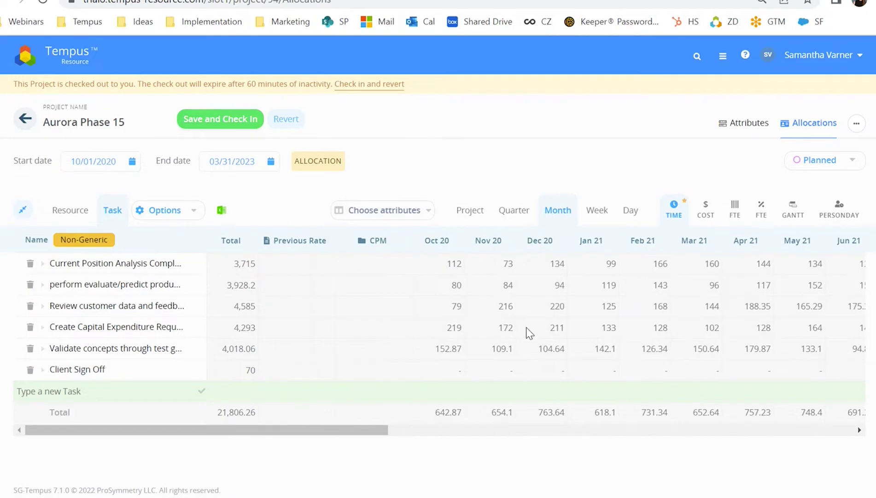
left_click(363, 311)
Examine the Previous Rate cells of the resources under the Current Position Analysis task, and save and check in the project.
left_click(67, 264)
left_click(313, 307)
left_click(314, 289)
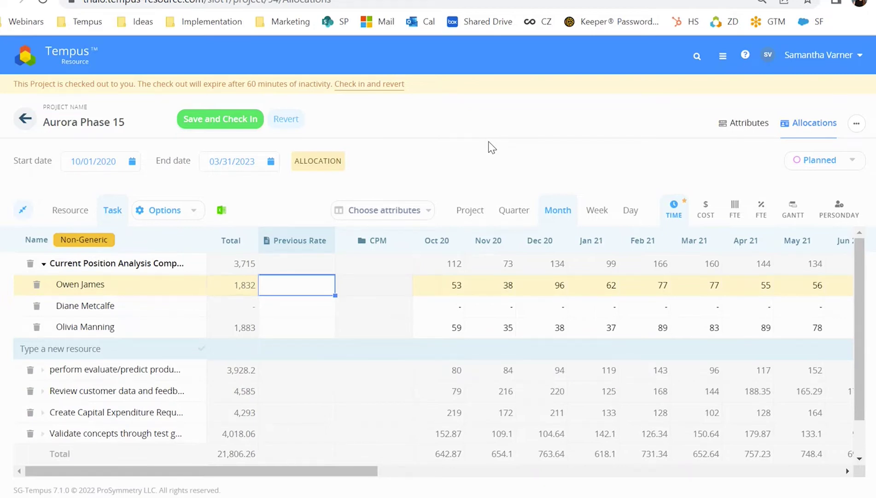
key("Escape")
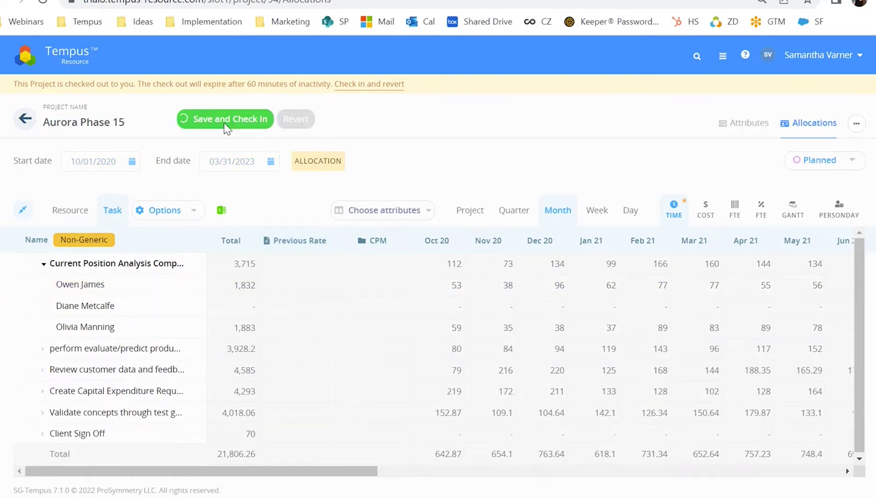
left_click(221, 119)
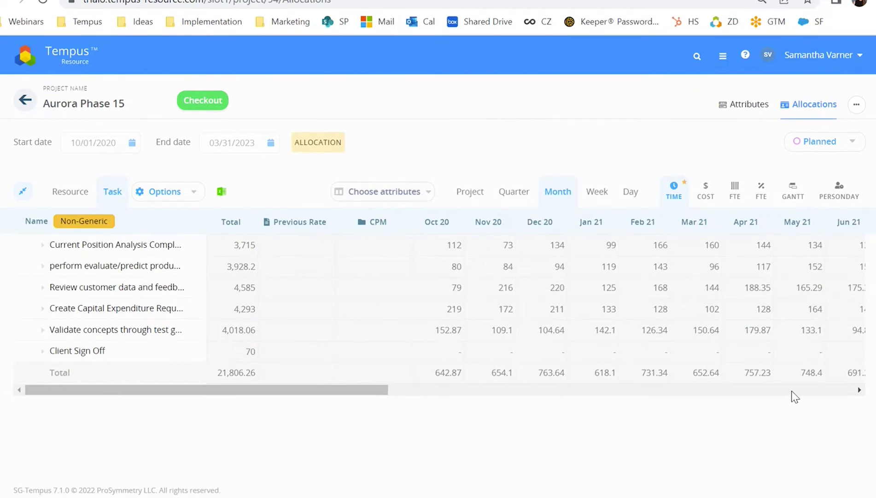
Open the Bulk Project Allocation Flatgrid from the home page and review its selected resources, projects and allocation rows.
left_click(74, 57)
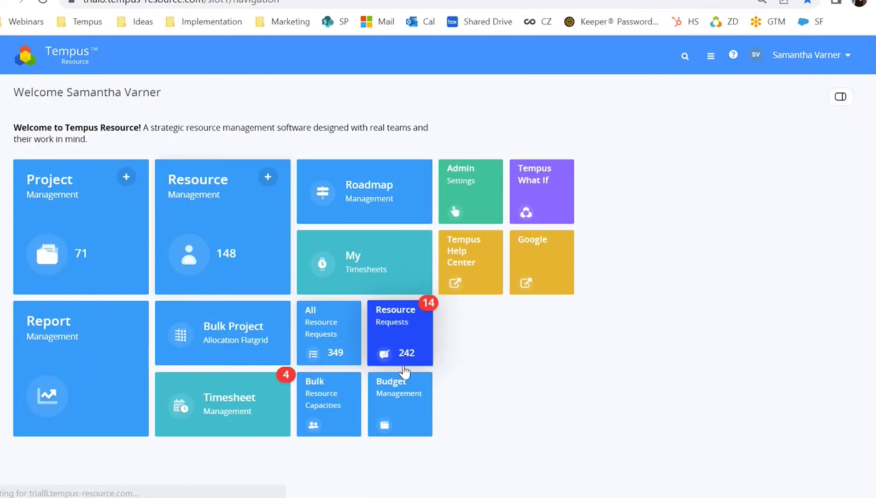
left_click(245, 340)
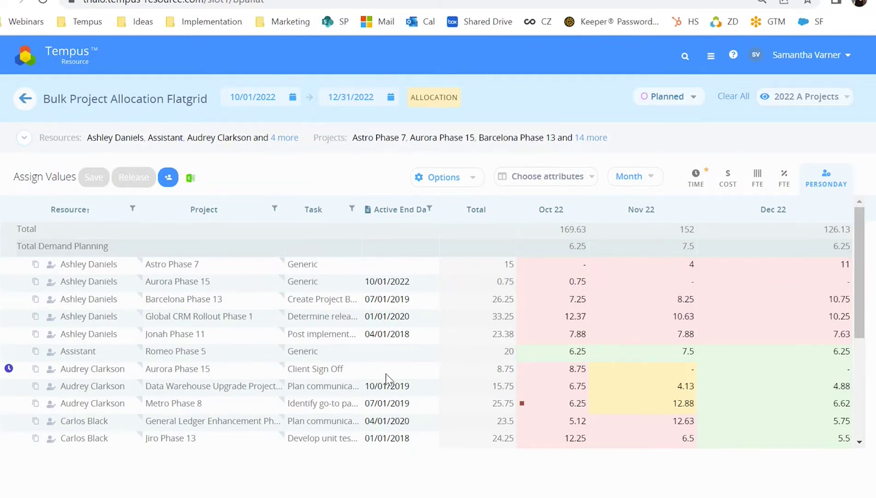
left_click(24, 137)
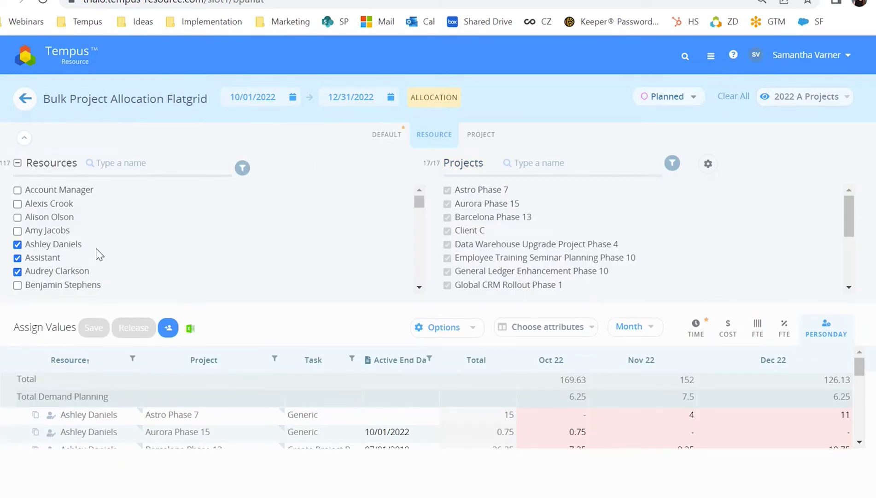
scroll(99, 254, "down", 5)
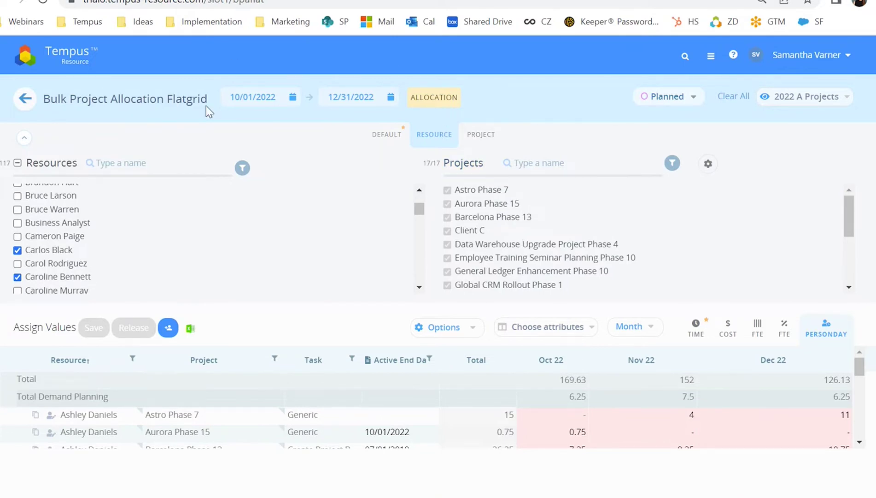
left_click(25, 138)
scroll(684, 290, "down", 5)
scroll(682, 294, "up", 4)
scroll(681, 296, "up", 2)
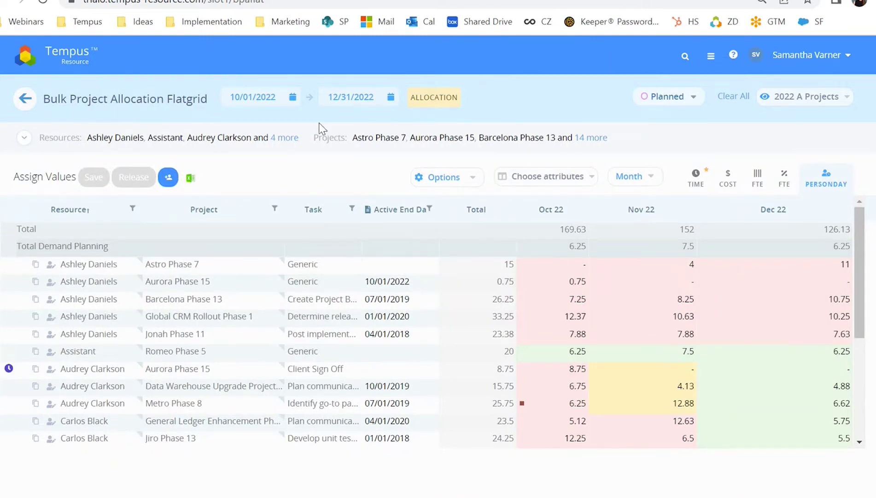
Set the Nov 22 allocation of the Aurora Phase 15 row with the Generic task to 60 person-days and save the grid.
left_click(615, 340)
left_click(692, 282)
type("60")
key("Return")
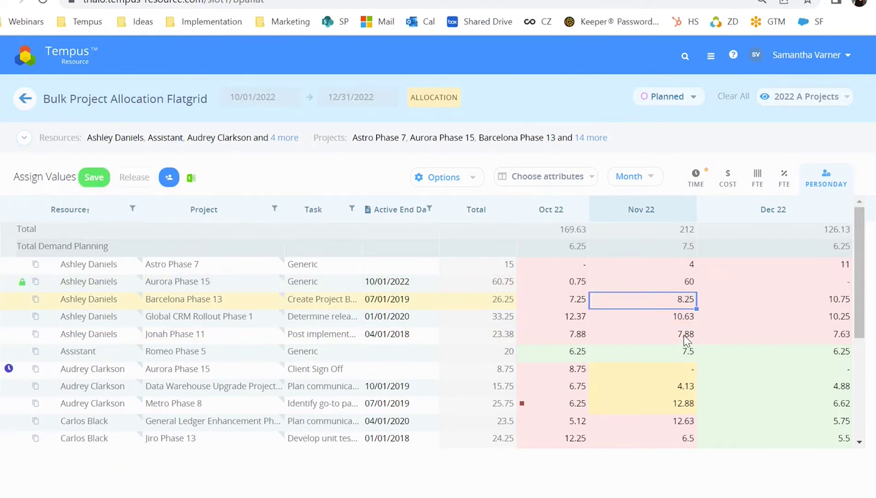
left_click(716, 285)
left_click(664, 371)
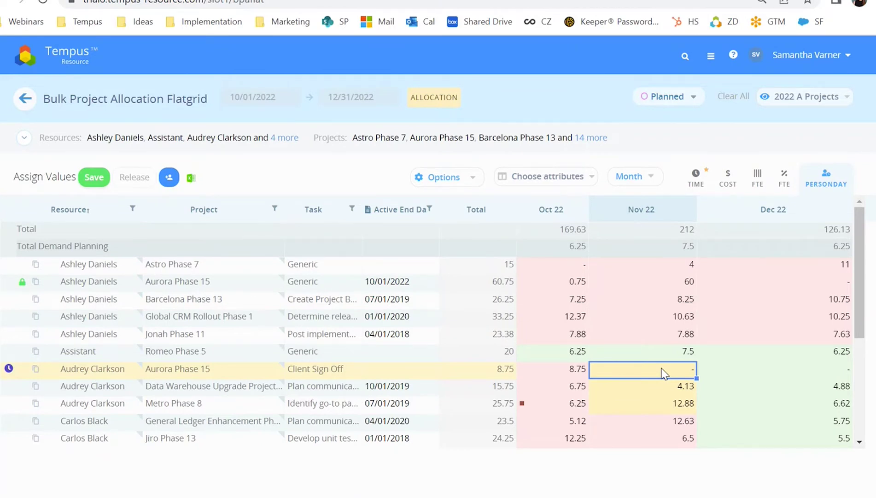
left_click(94, 176)
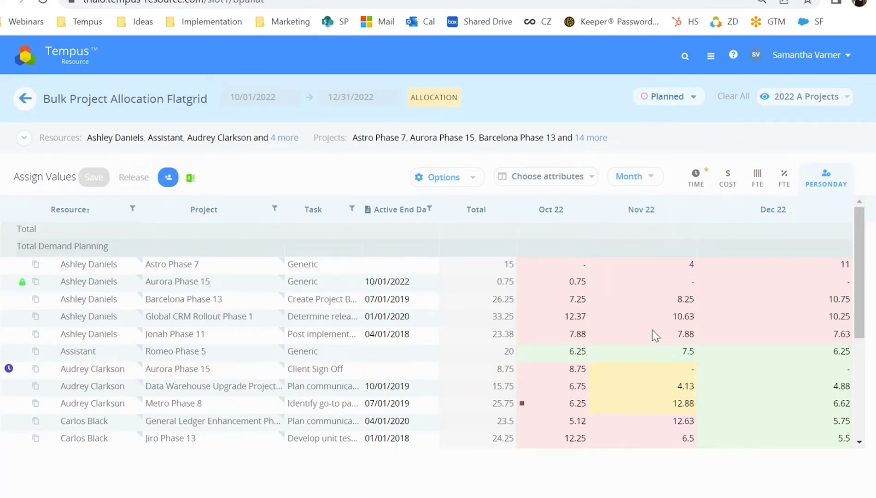
Reopen the resource and project selection, switch it to the Default mode and deselect all resources.
left_click(24, 137)
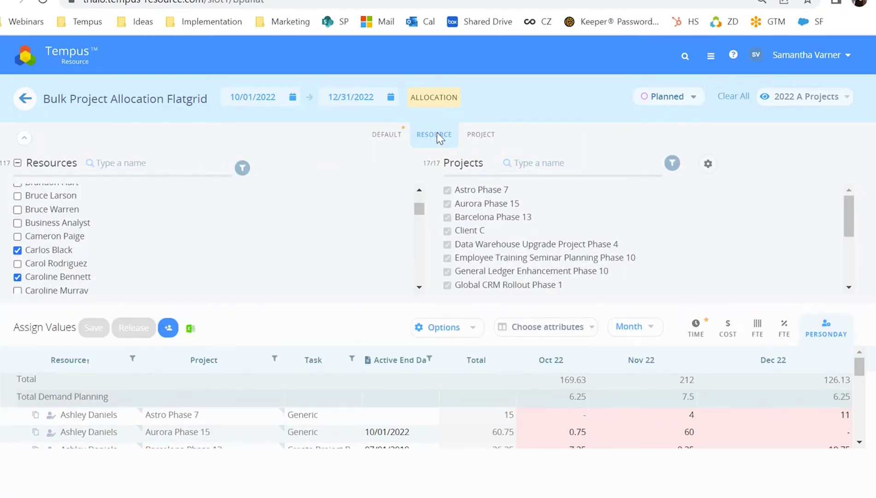
left_click(386, 133)
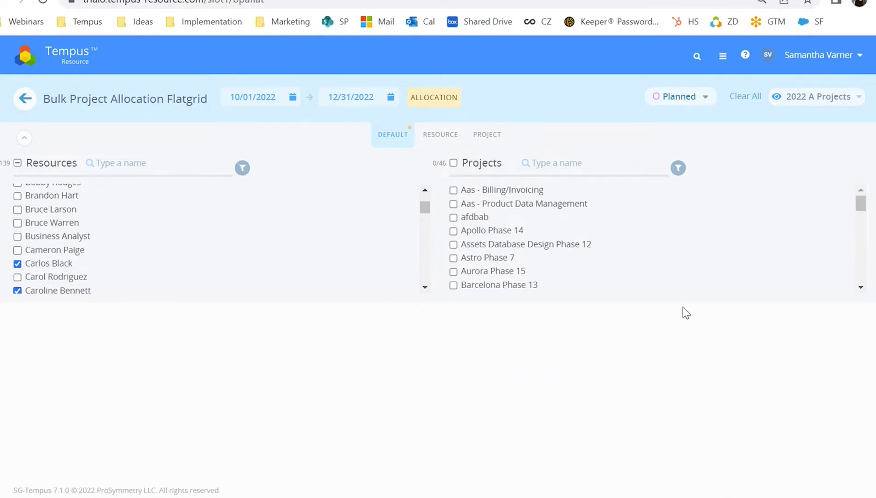
left_click(18, 164)
Filter the resources to those whose Department belongs to Marketing.
left_click(242, 168)
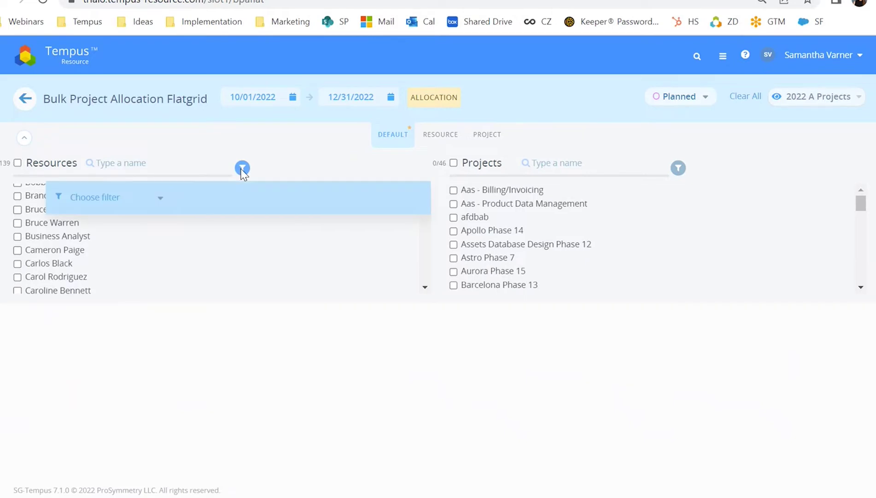
left_click(100, 203)
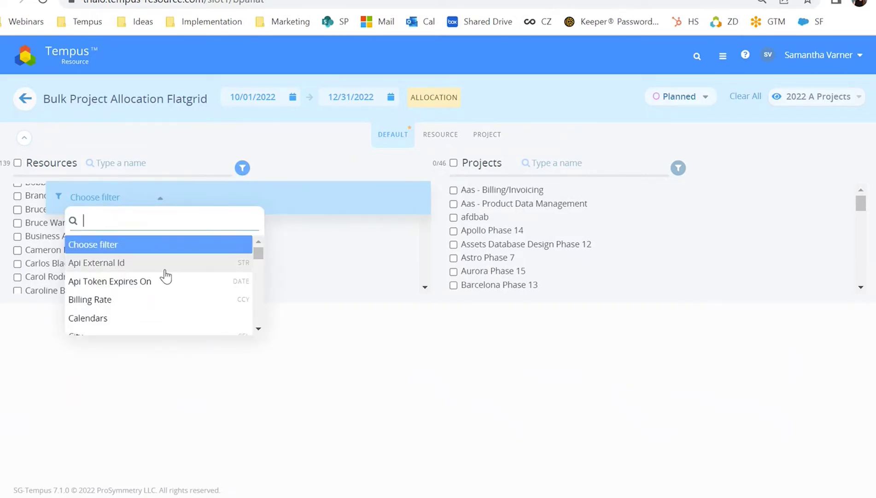
type("dep")
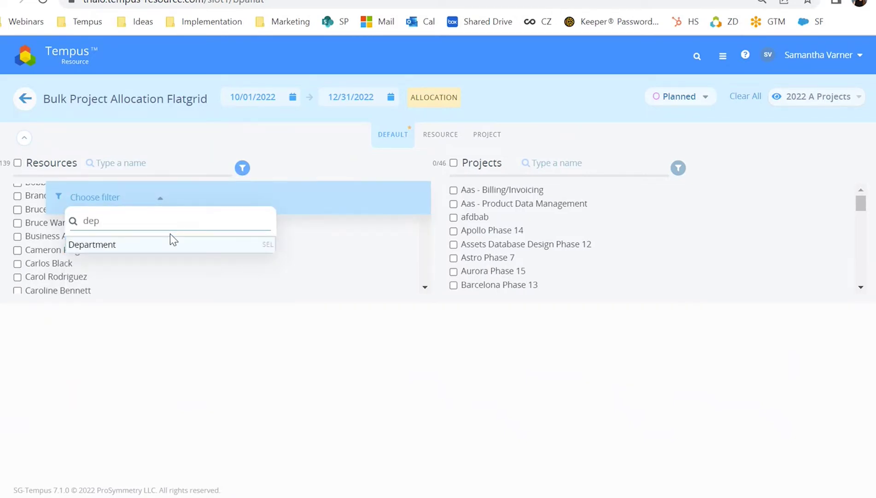
left_click(153, 244)
left_click(262, 199)
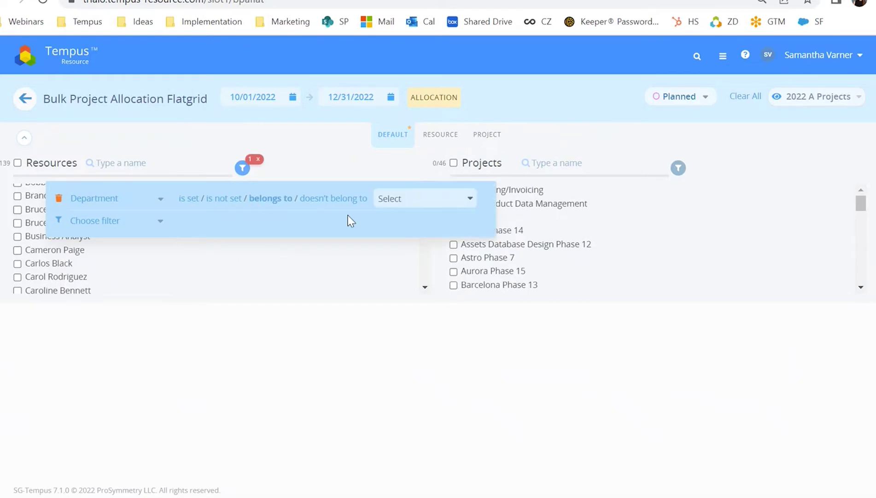
left_click(391, 206)
left_click(399, 295)
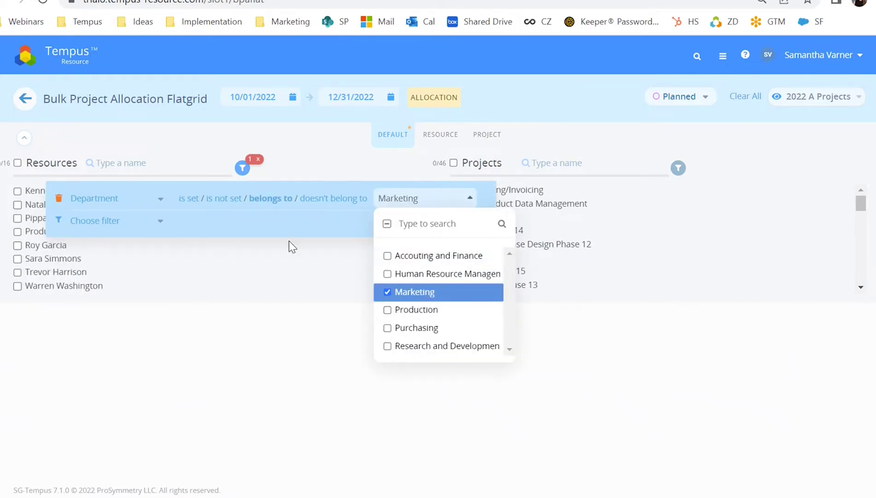
left_click(260, 139)
left_click(261, 138)
Select all filtered resources and the project Astro Phase 7, and bring their allocation rows into view.
left_click(17, 163)
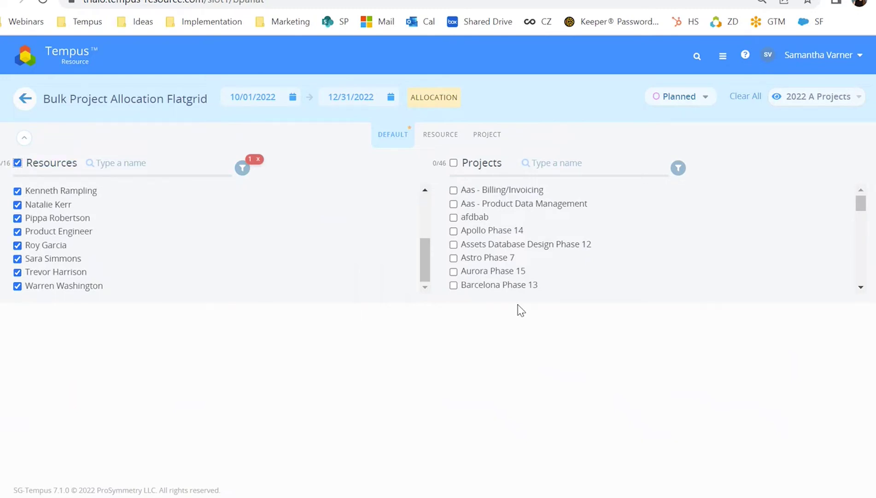
left_click(484, 258)
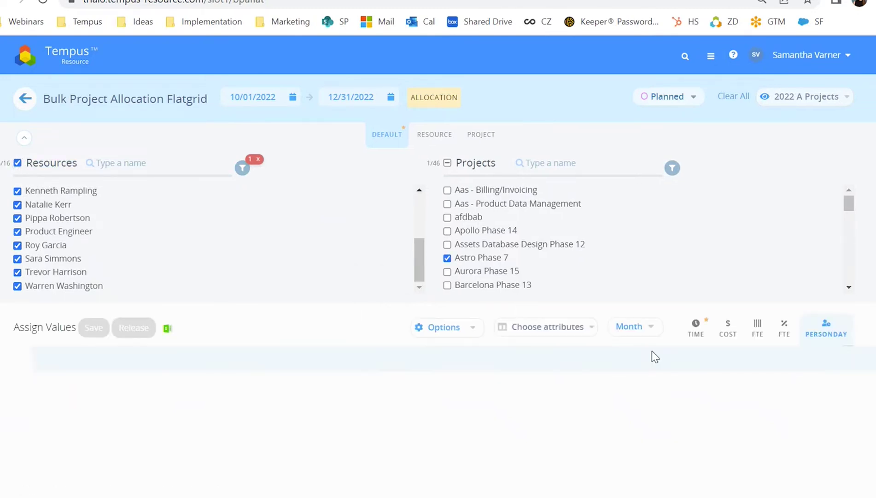
scroll(810, 393, "down", 5)
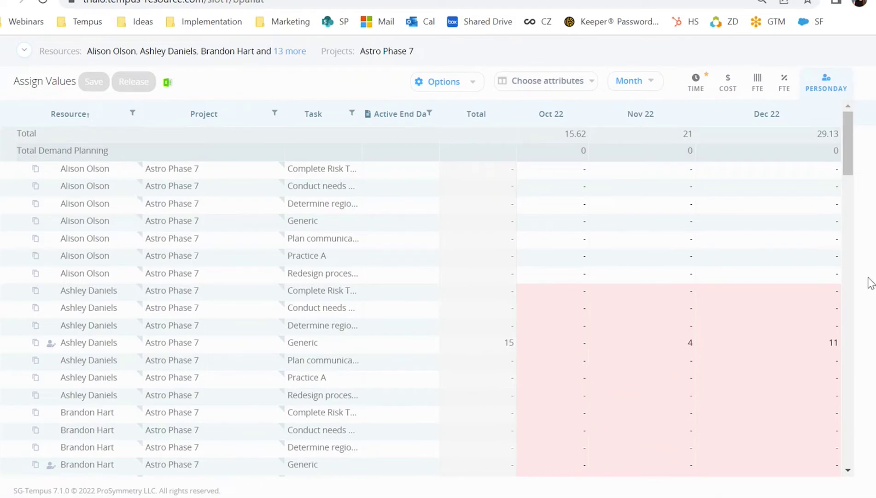
Set the Oct 22 allocation of the first resource's "Determine regio..." task on Astro Phase 7 to 60 person-days and save the grid.
scroll(870, 283, "up", 5)
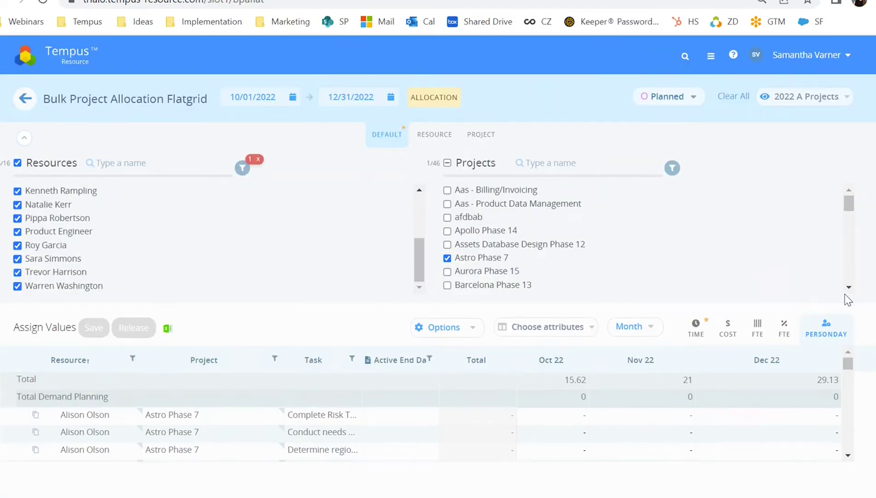
scroll(870, 288, "down", 5)
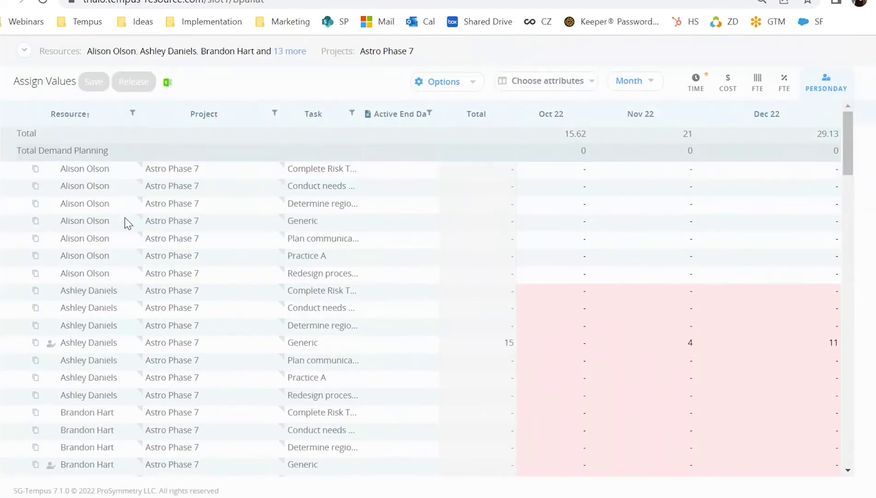
mouse_move(176, 210)
left_click(548, 210)
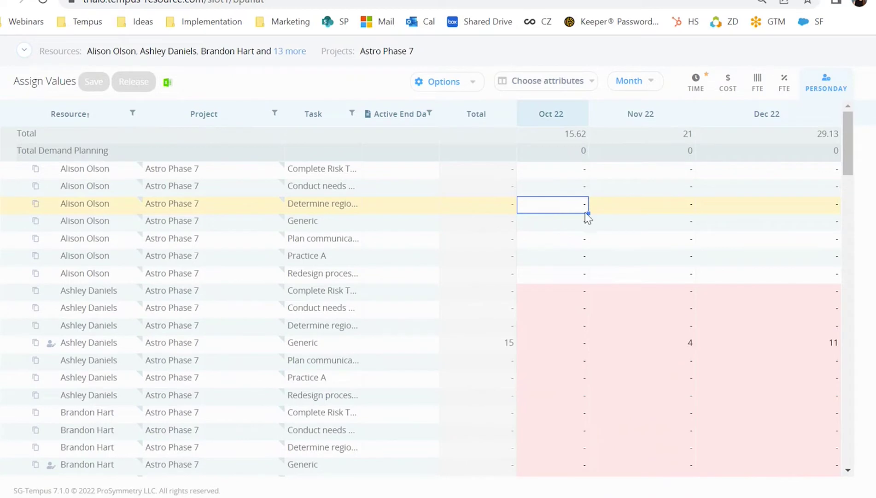
type("60")
key("Return")
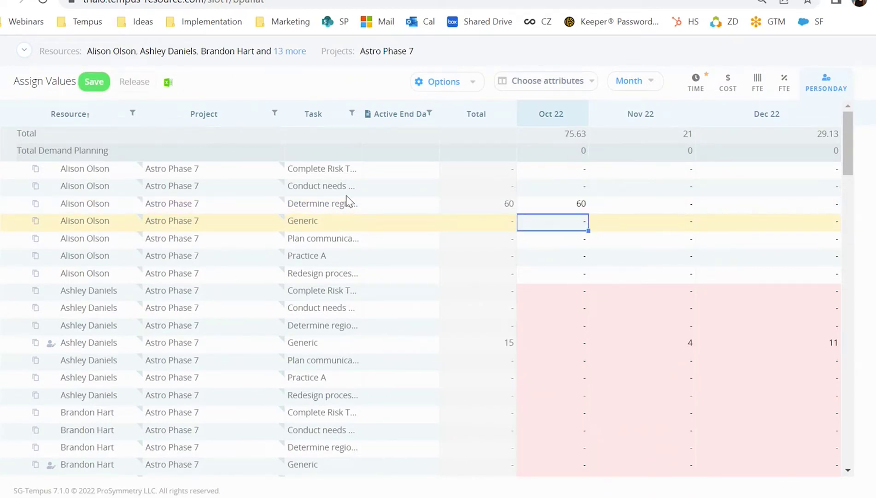
left_click(107, 75)
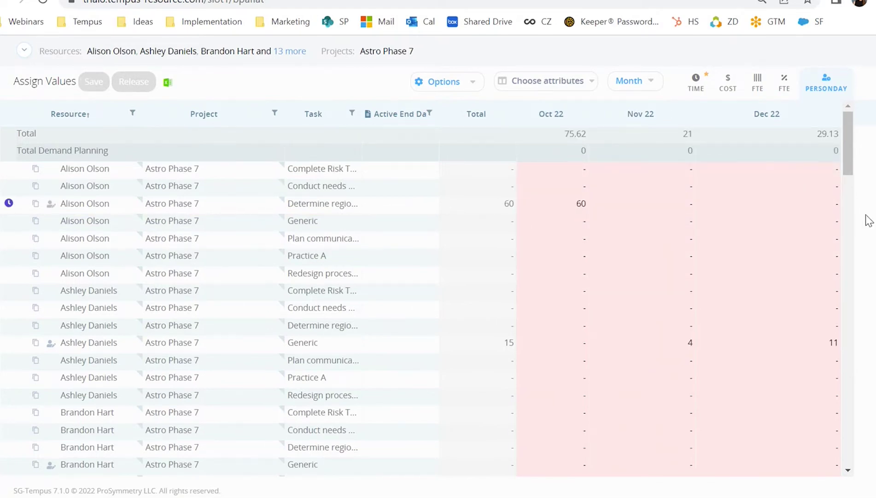
Switch the resource and project selection to Resource mode and clear the existing resource filter.
scroll(858, 220, "up", 5)
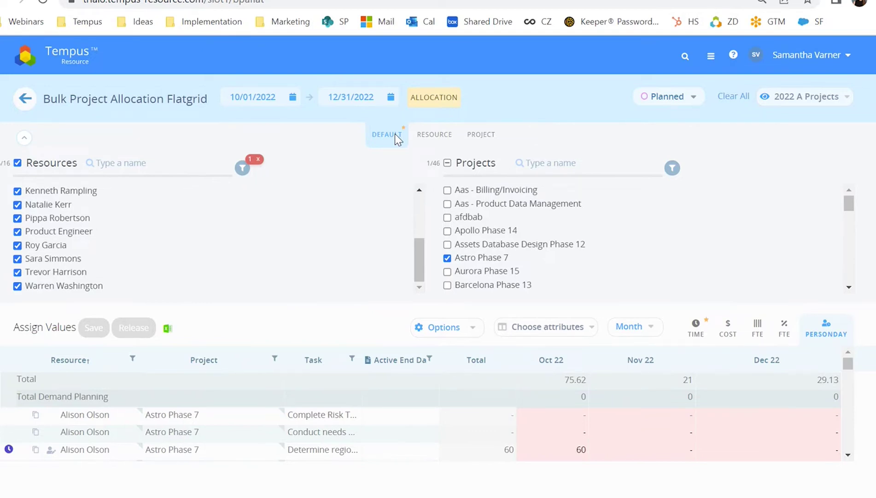
left_click(427, 135)
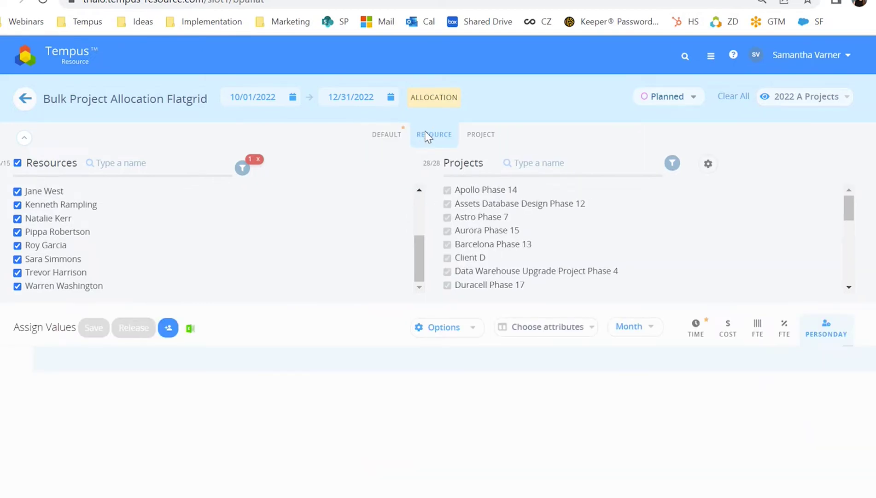
left_click(251, 158)
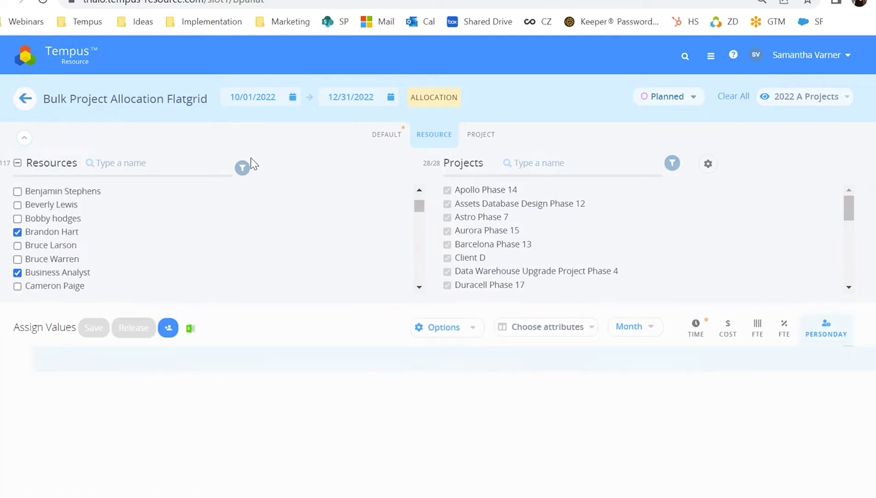
Filter the Resource mode list to resources whose Department belongs to Marketing.
left_click(243, 168)
left_click(135, 201)
type("dep")
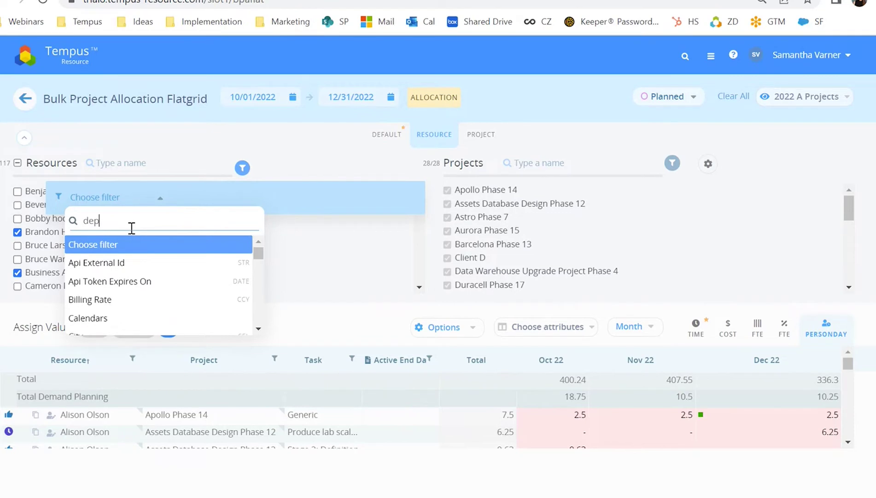
left_click(119, 249)
left_click(424, 198)
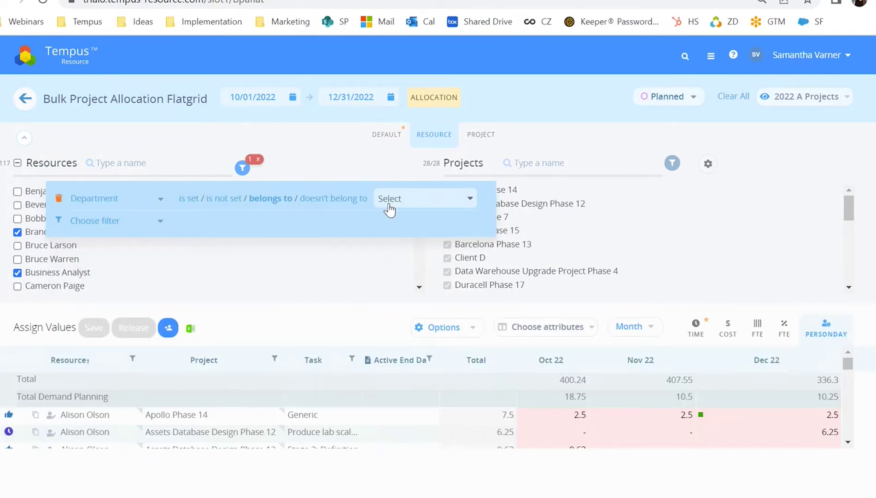
left_click(415, 291)
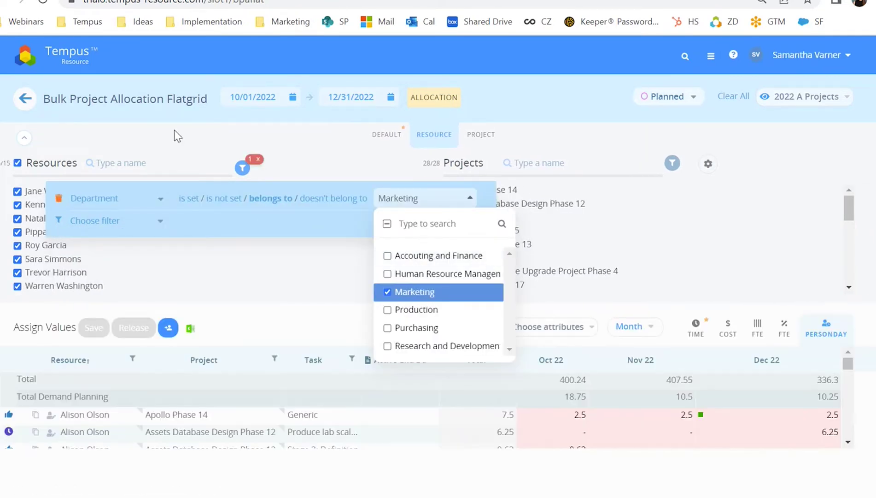
left_click(327, 284)
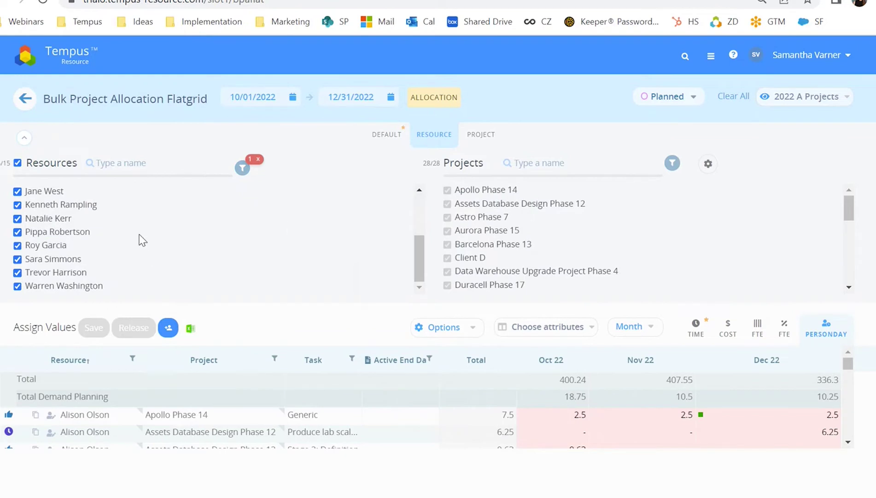
Deselect all Marketing resources, select only the third and fourth ones displayed in the list, and bring their allocation rows into view.
left_click(17, 162)
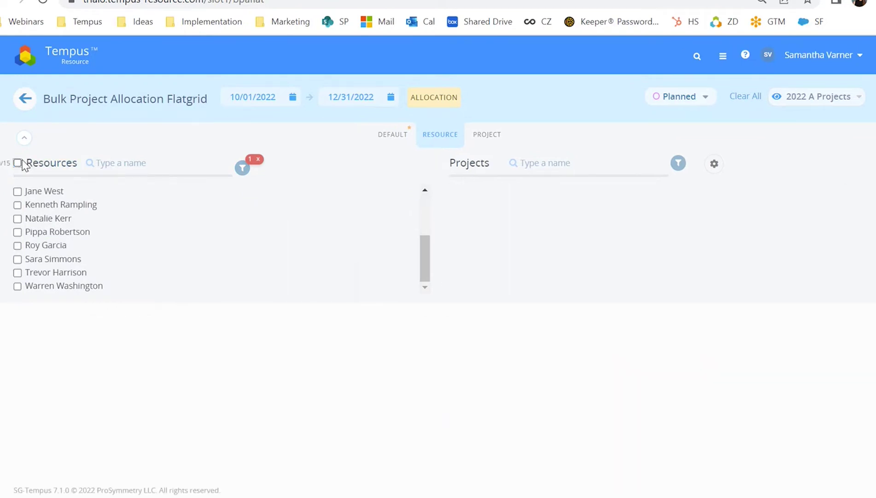
left_click(18, 218)
left_click(18, 231)
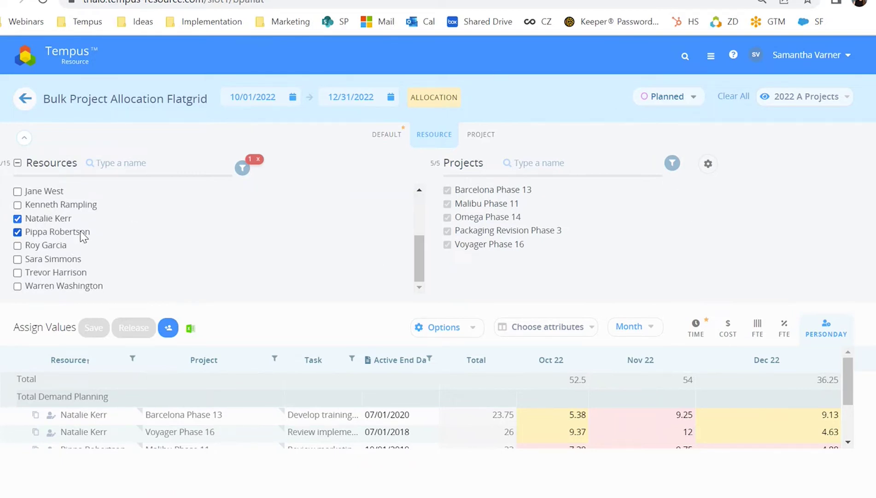
scroll(857, 332, "down", 1)
scroll(861, 338, "down", 1)
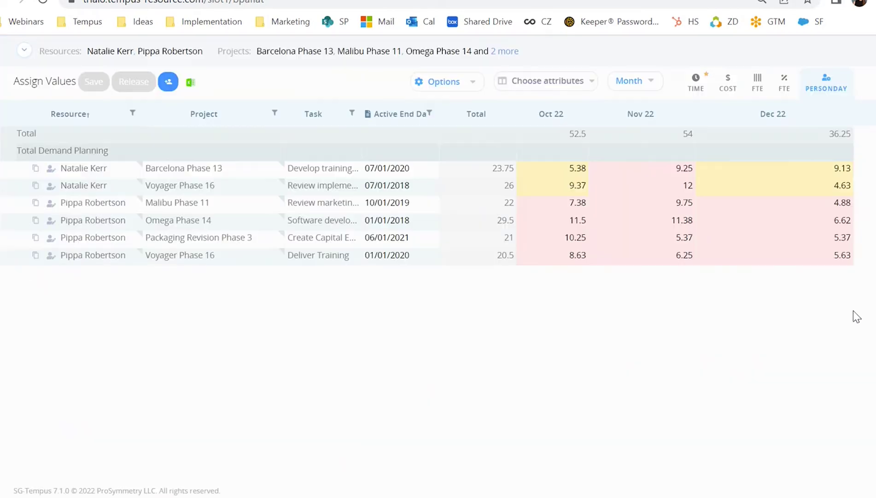
Display the allocations as time, cost, FTE and FTE percentage in turn, and return the grid to time.
left_click(698, 87)
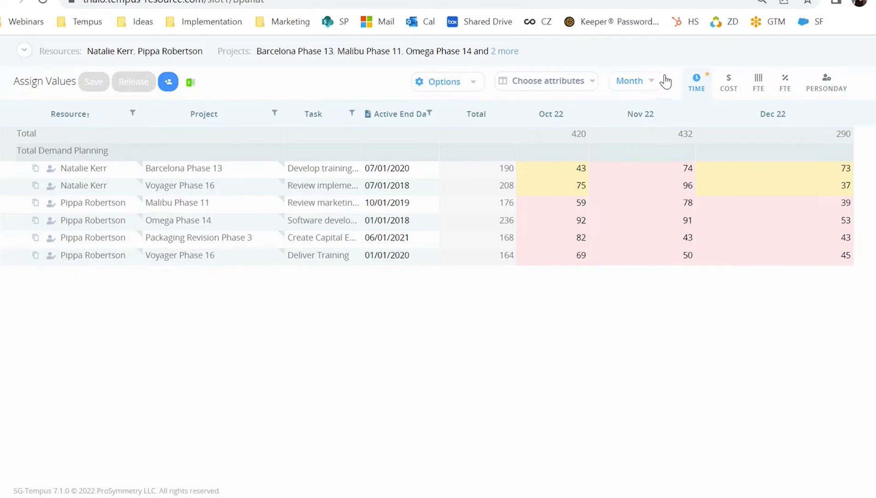
left_click(728, 85)
left_click(759, 85)
left_click(782, 86)
left_click(697, 88)
Switch the resource and project selection to Project mode and remove the resource filter.
scroll(437, 276, "up", 5)
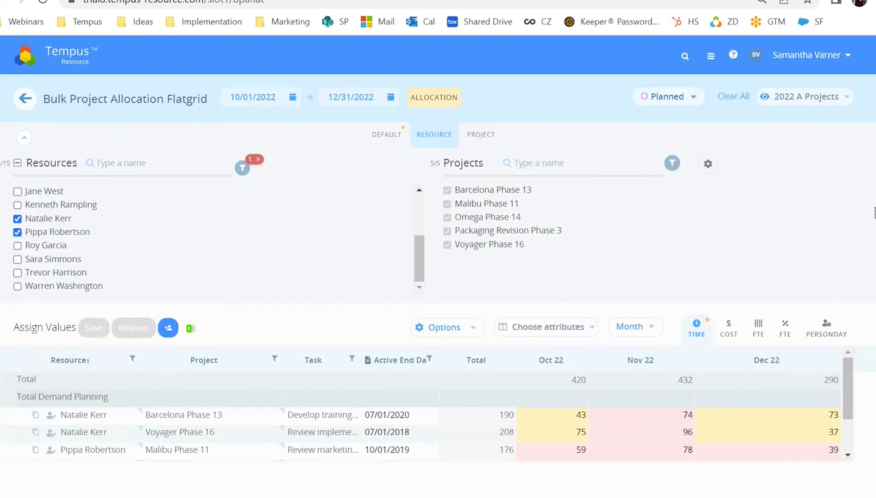
left_click(487, 146)
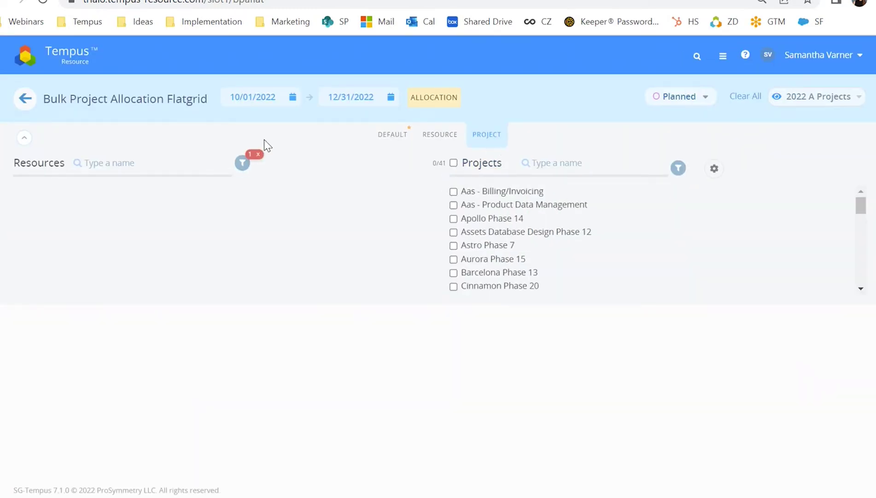
left_click(258, 155)
Filter the projects to those whose Office belongs to Belfast.
left_click(679, 167)
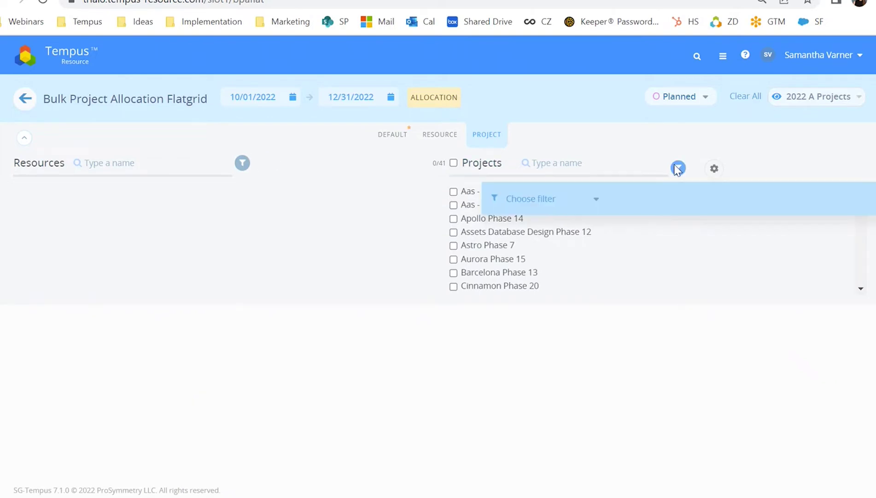
left_click(563, 203)
scroll(588, 290, "down", 5)
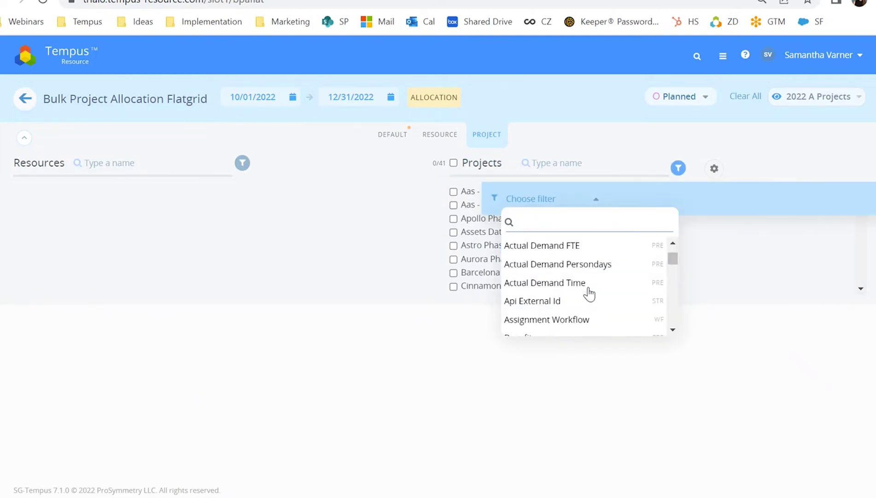
scroll(589, 294, "down", 5)
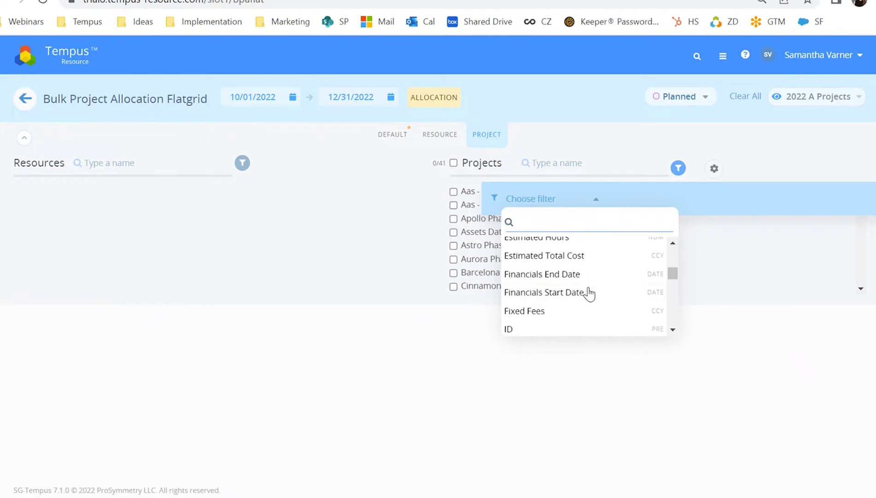
scroll(589, 292, "down", 5)
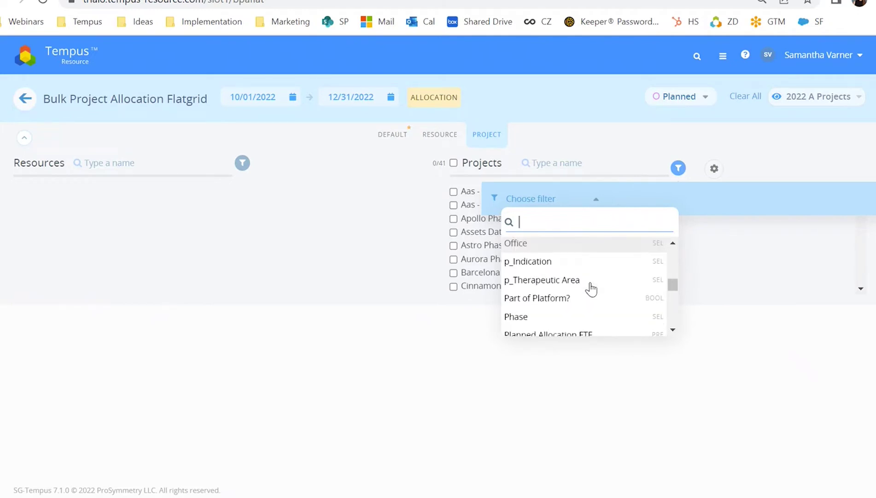
left_click(577, 244)
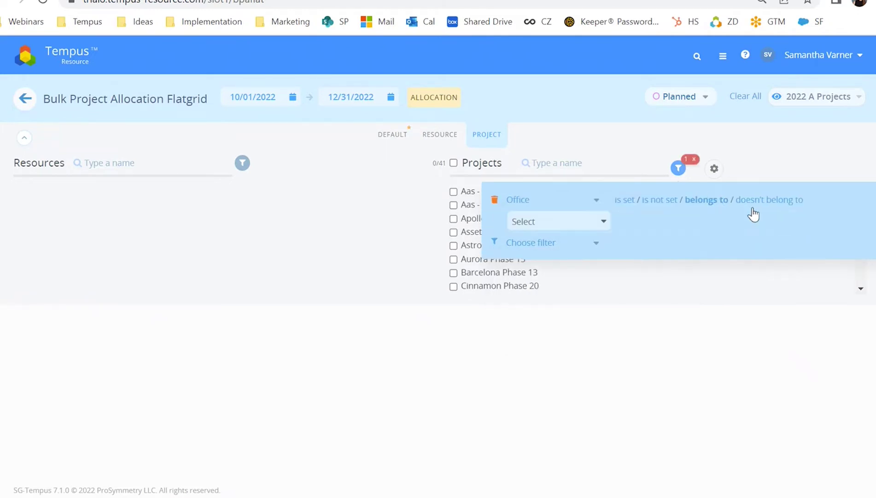
left_click(589, 223)
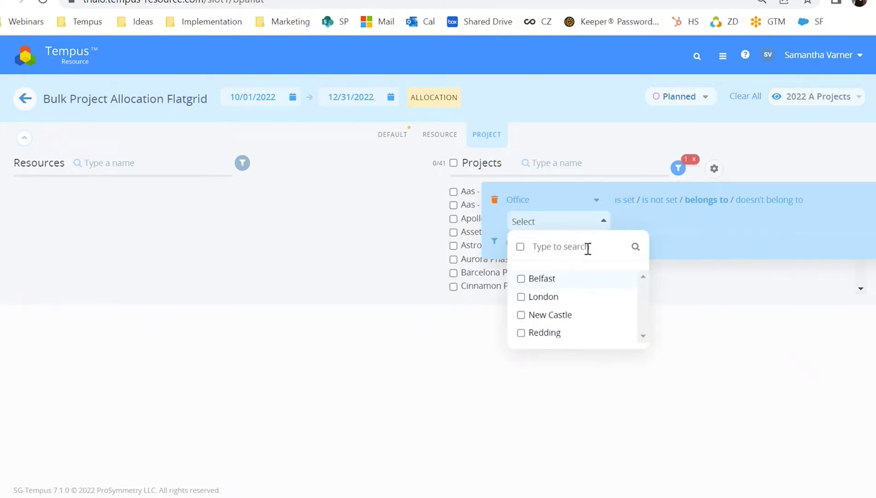
left_click(557, 279)
left_click(790, 151)
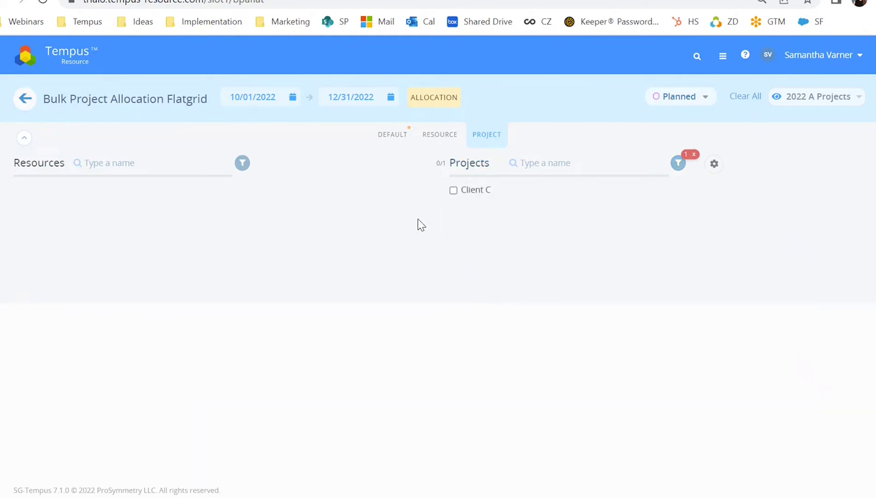
Select the project Client C and bring the allocation rows of its resources into view.
left_click(455, 190)
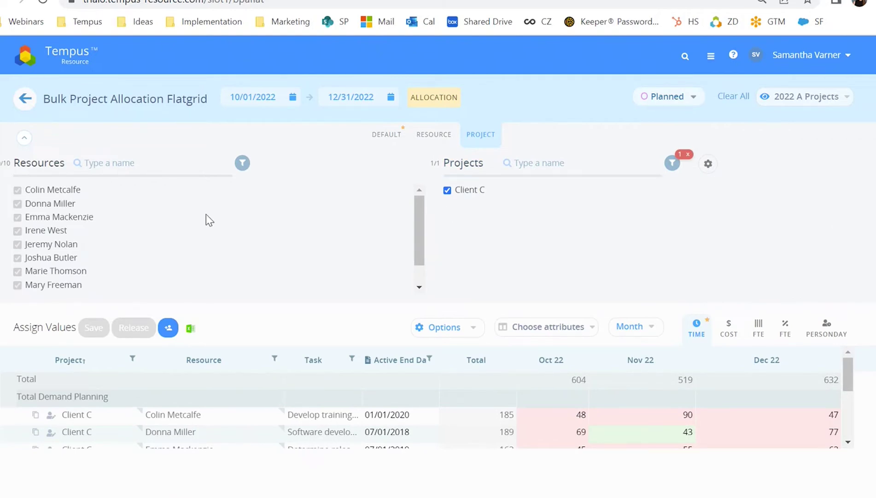
left_click_drag(74, 189, 73, 284)
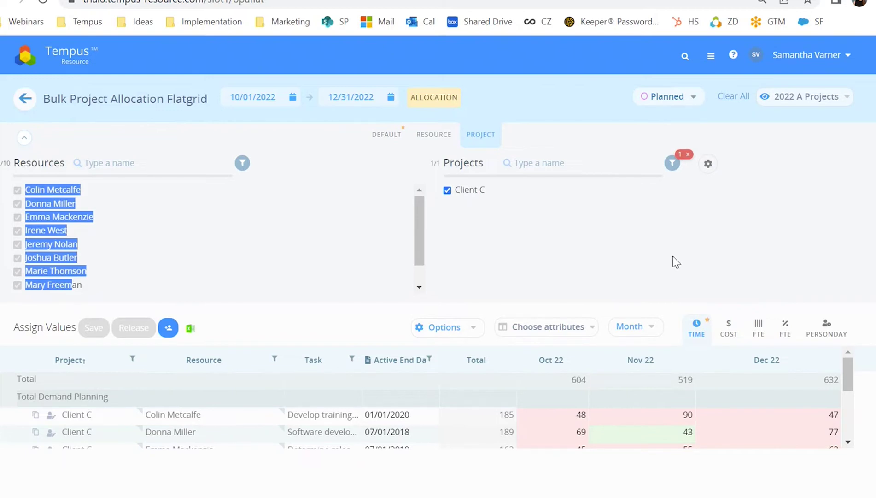
left_click(862, 274)
scroll(853, 260, "down", 5)
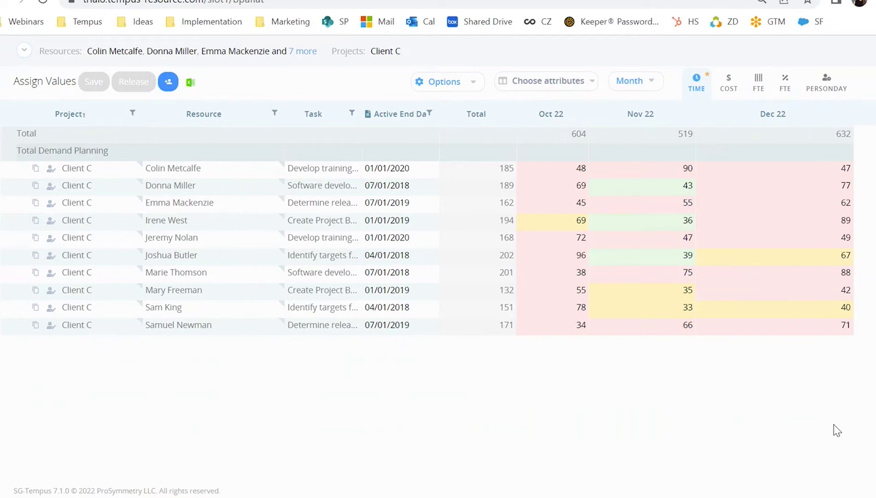
Show both planned and actual allocations for Client C and examine the paired rows in the grid.
scroll(855, 414, "up", 3)
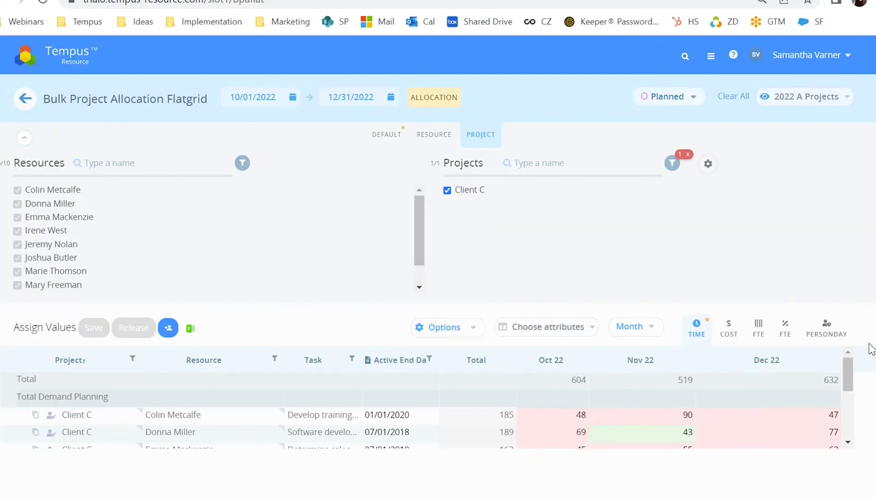
left_click(695, 99)
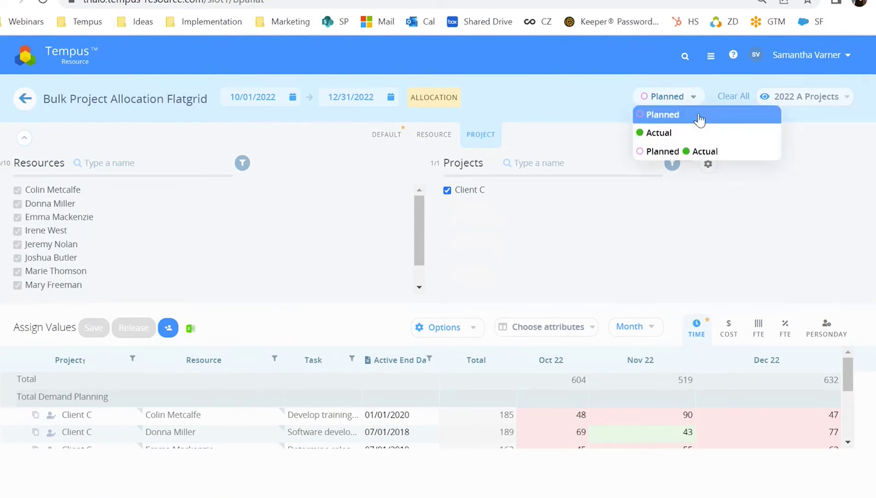
left_click(683, 151)
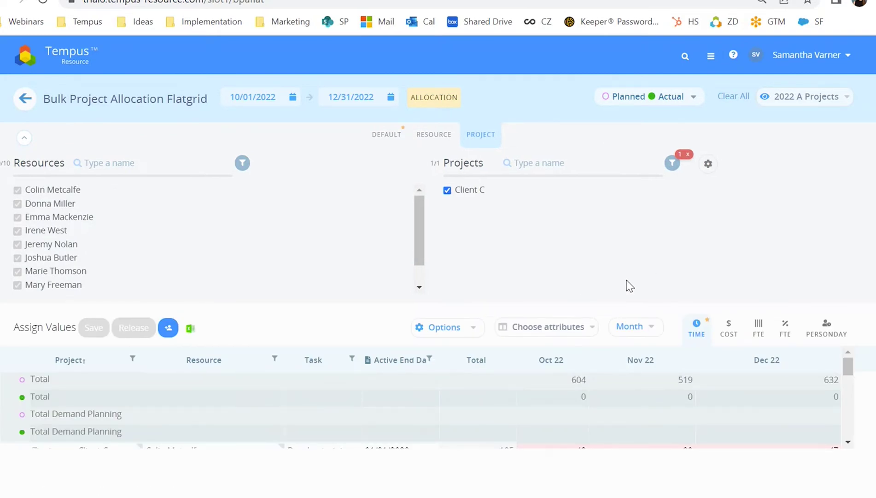
scroll(627, 279, "down", 3)
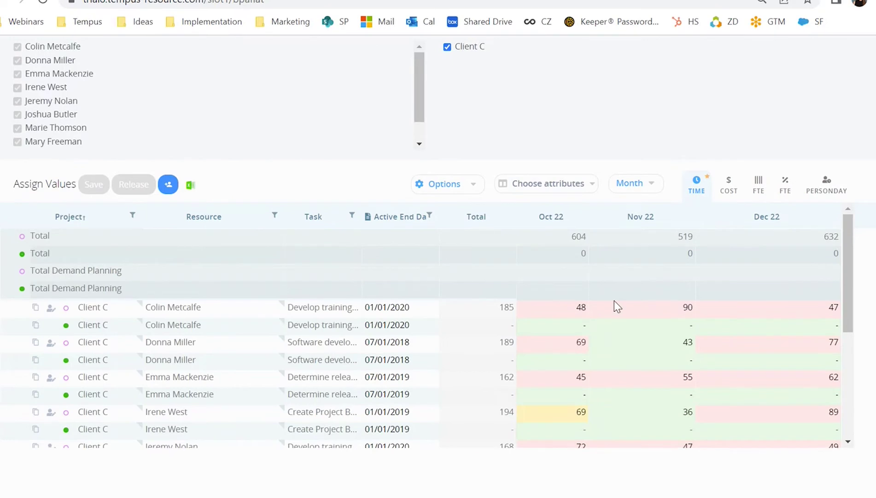
mouse_move(90, 332)
scroll(866, 186, "up", 3)
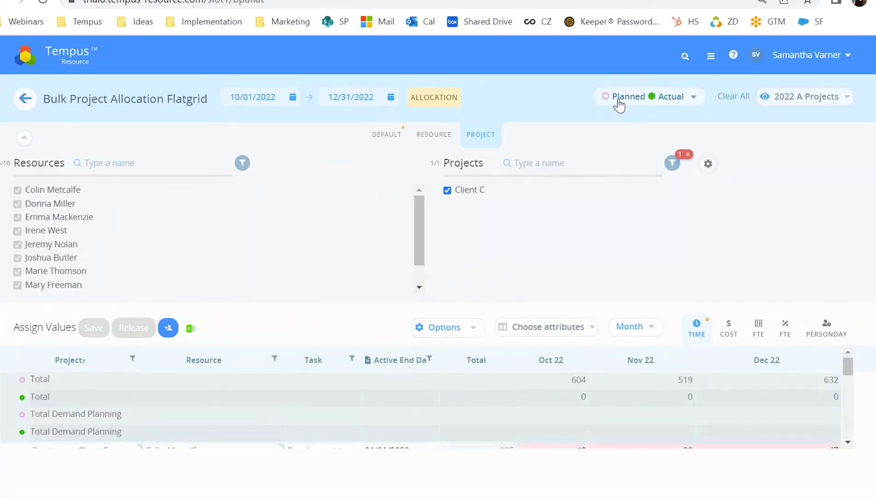
scroll(853, 389, "down", 3)
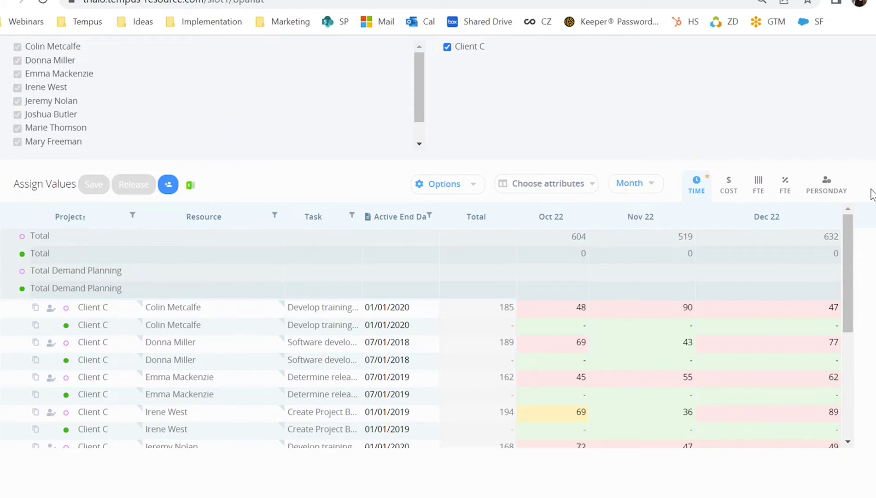
scroll(865, 267, "up", 1)
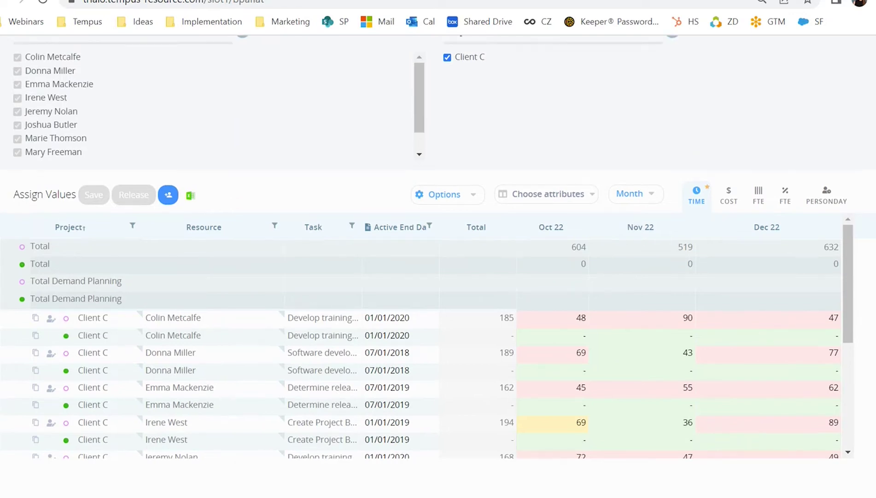
Leave the allocation flatgrid for the home page and open My Timesheets.
scroll(438, 267, "up", 3)
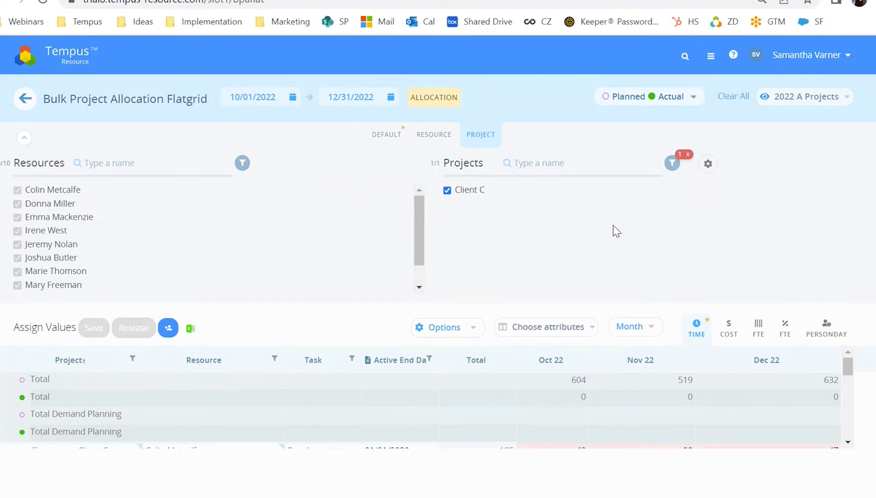
left_click(74, 63)
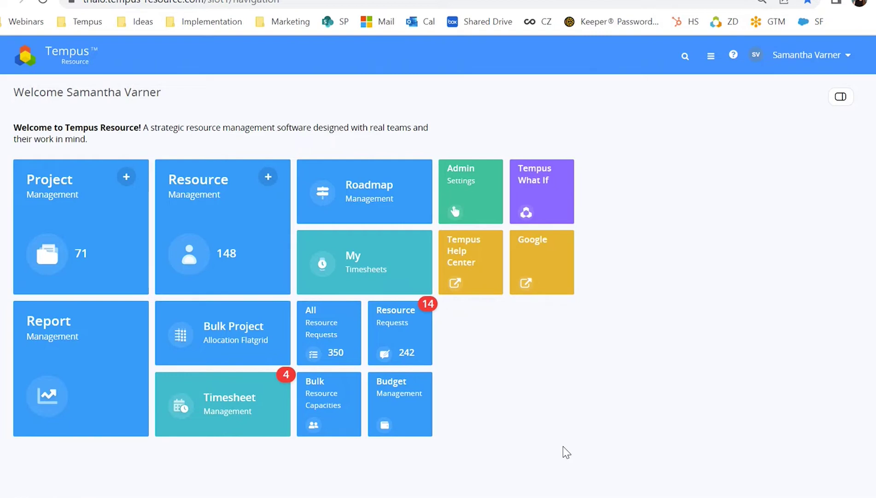
left_click(350, 271)
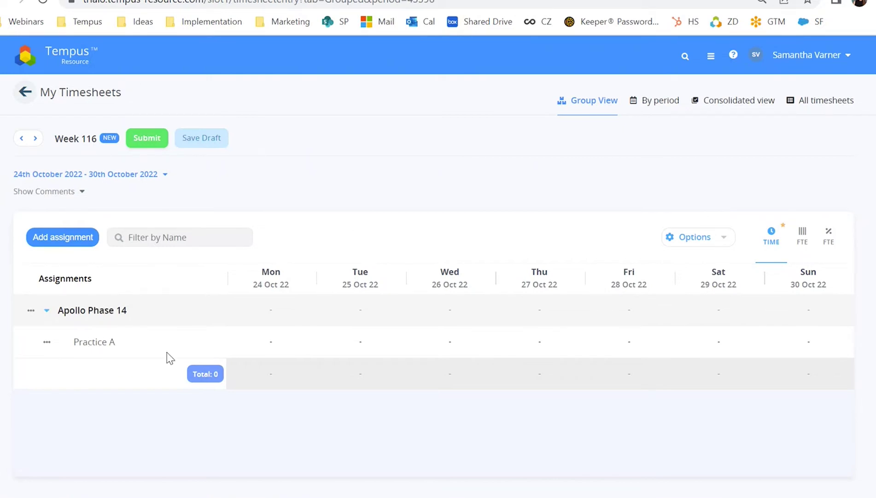
Add the Practice C task of Apollo Phase 14 as an assignment to the 24–30 October 2022 timesheet.
left_click(83, 242)
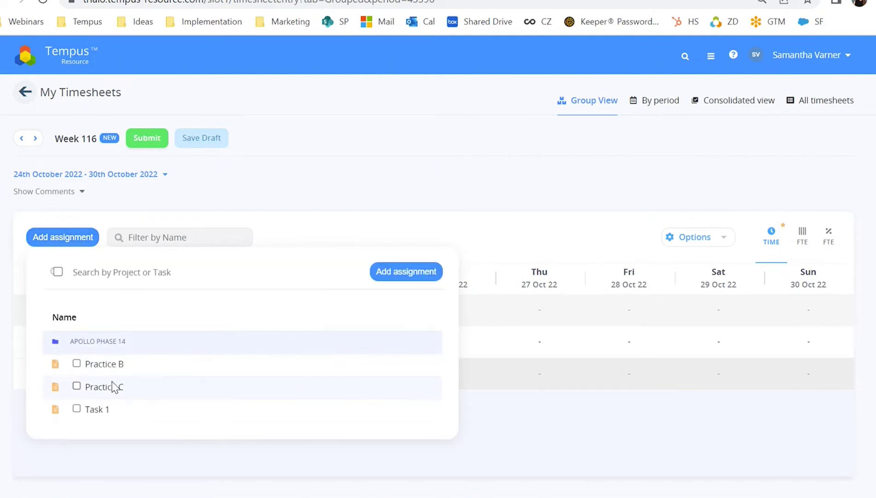
left_click(100, 391)
left_click(399, 273)
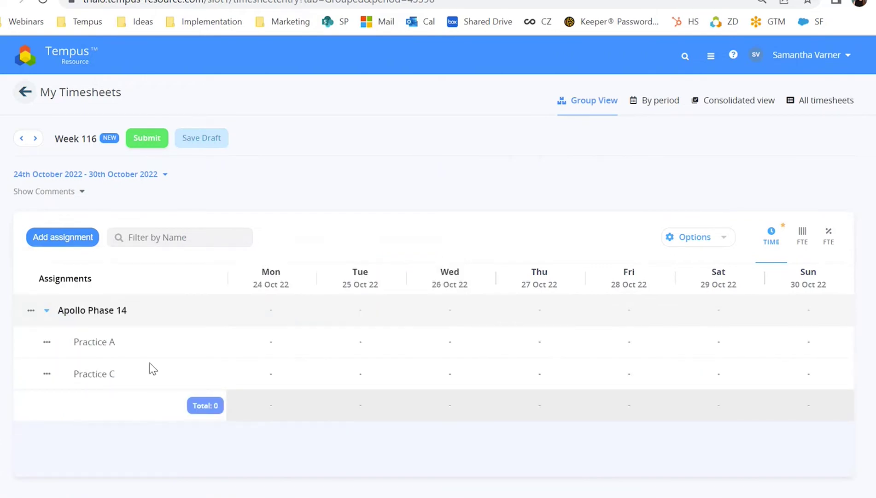
Switch the timesheet to the By period view, saving the pending changes, and turn on the By Period grid option.
left_click(272, 352)
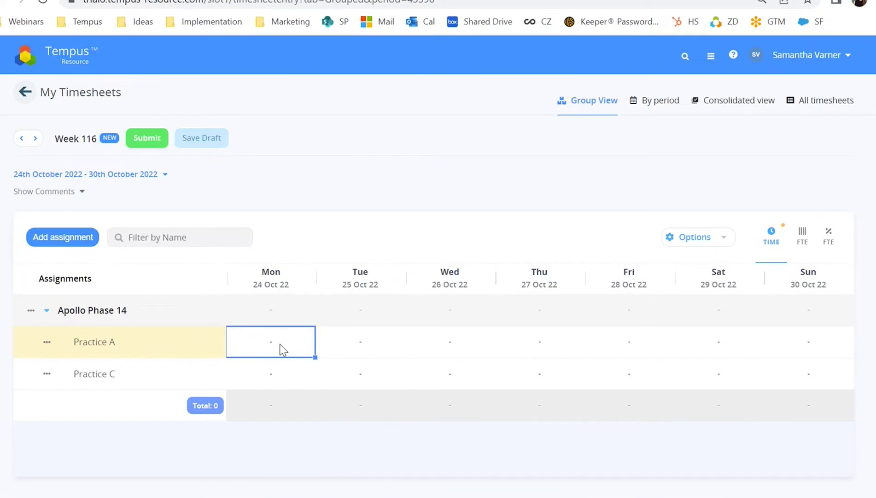
left_click(663, 100)
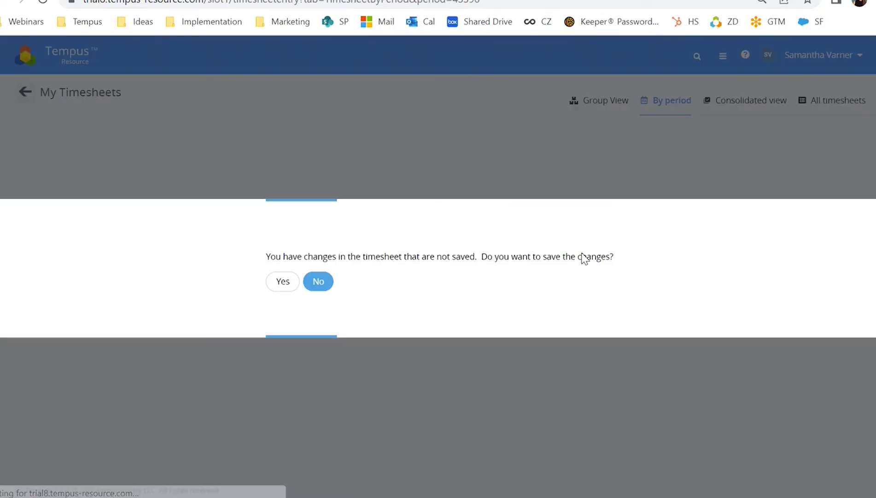
left_click(290, 285)
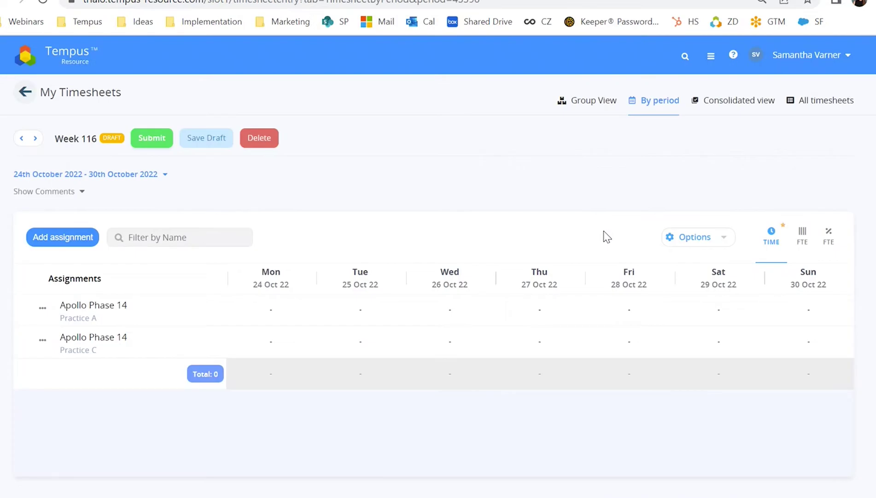
left_click(703, 241)
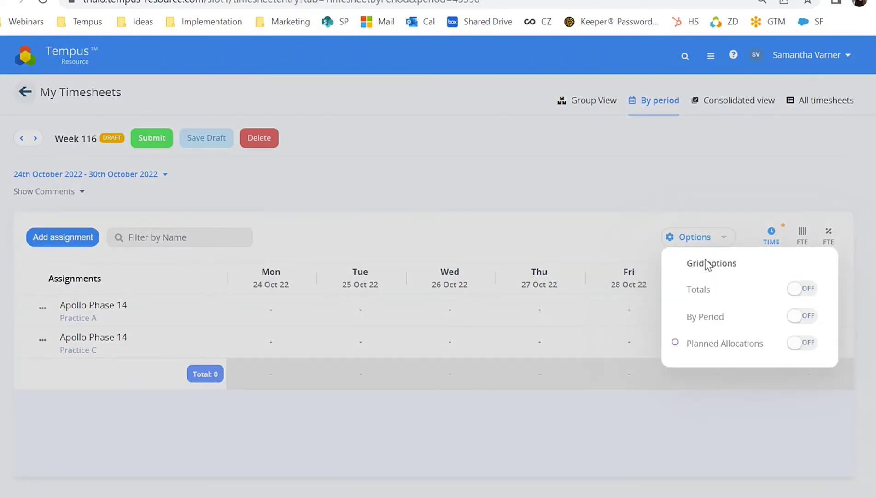
left_click(800, 317)
left_click(456, 232)
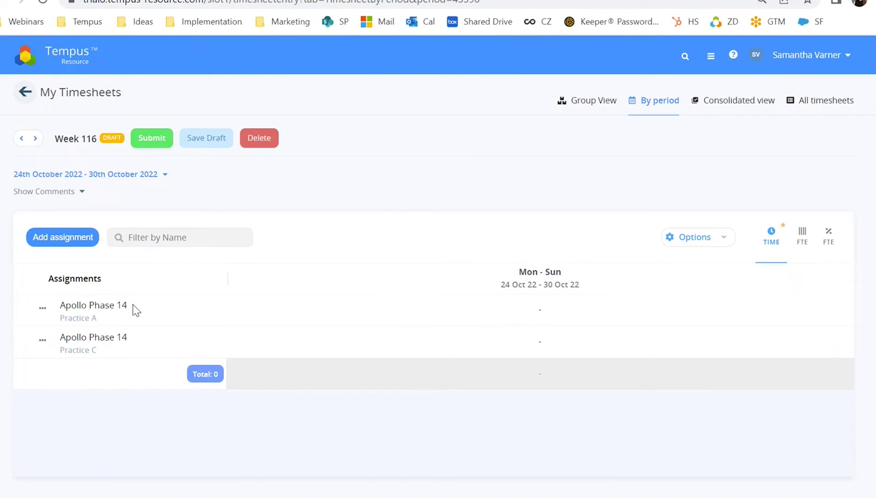
Enter 14 for Practice A and 26 for Practice C for the whole week, and submit the timesheet for approval.
left_click(568, 306)
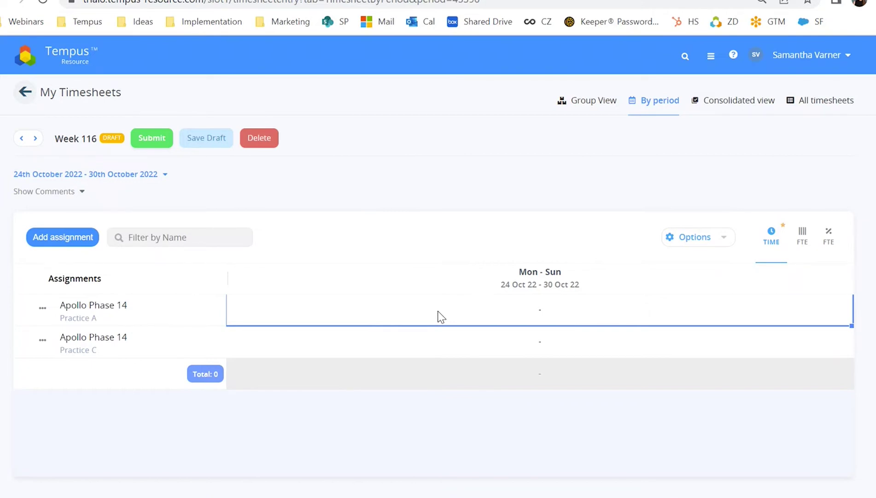
type("14")
key("Return")
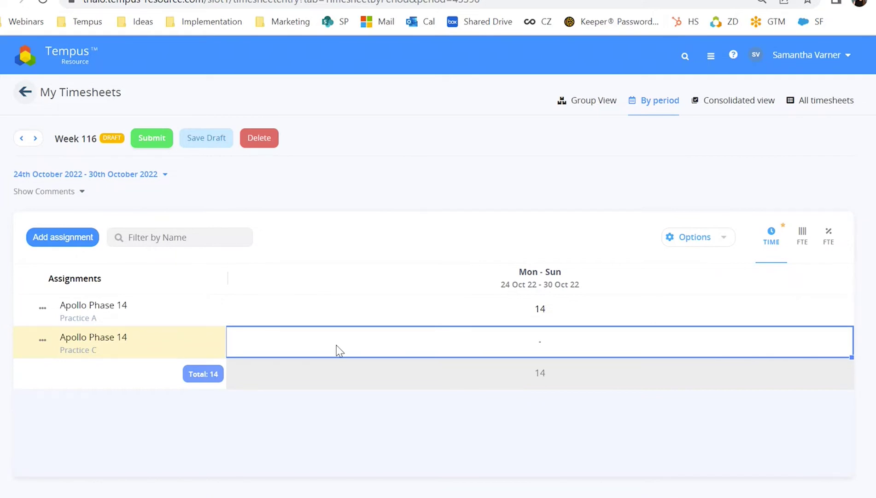
type("26")
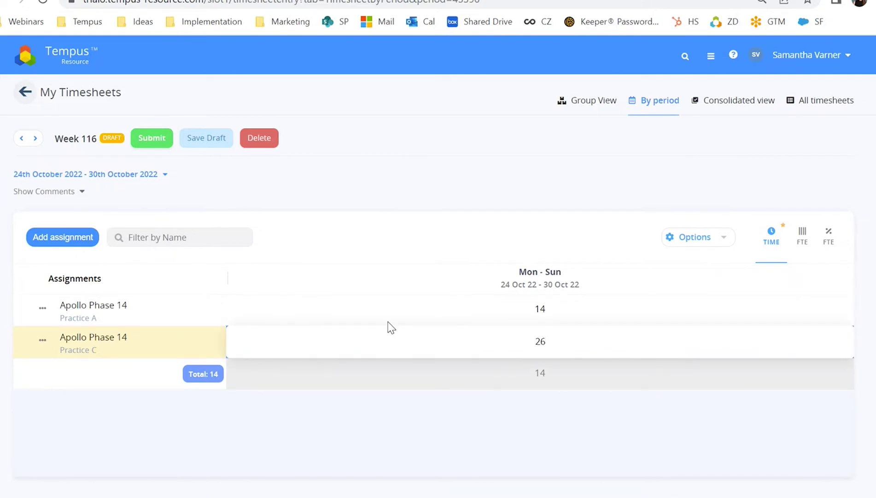
left_click(389, 323)
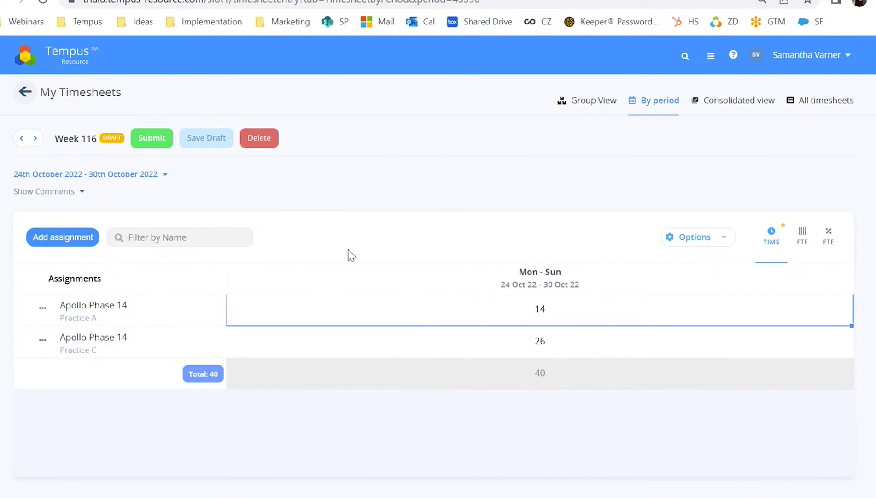
left_click(148, 139)
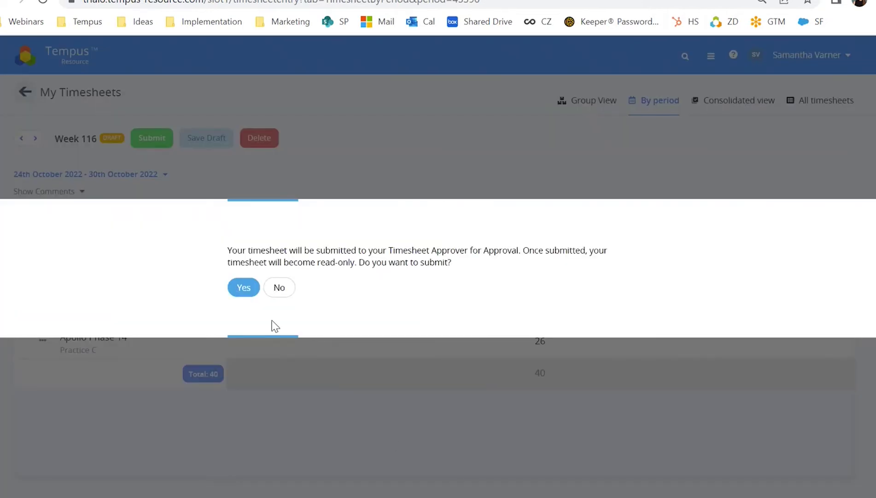
left_click(243, 286)
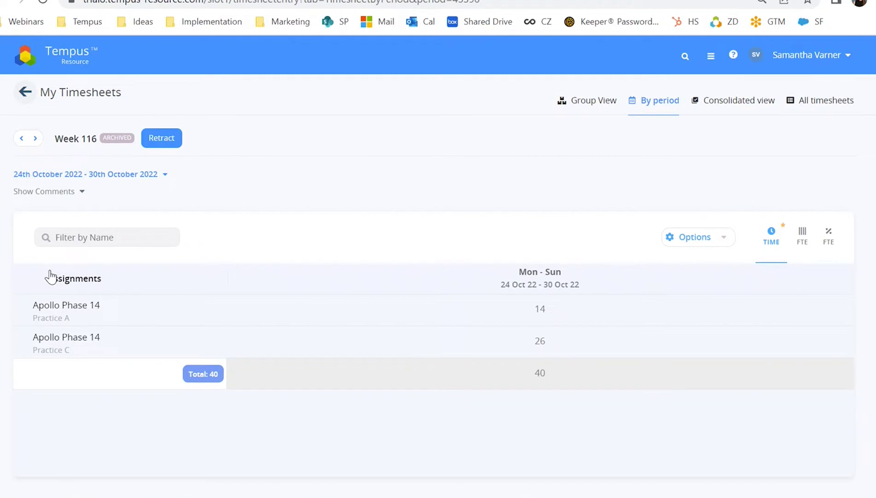
Return to the home page and open the Project Priority Roadmap from Roadmap Management.
left_click(66, 64)
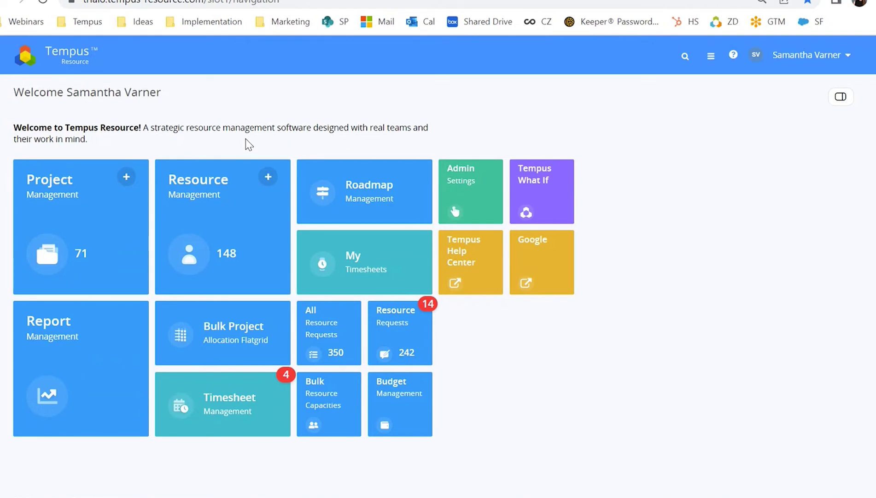
left_click(404, 203)
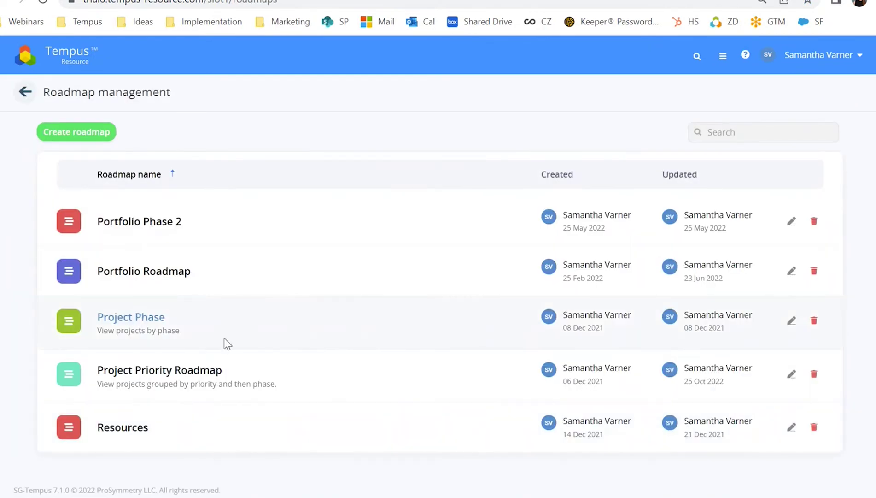
left_click(192, 370)
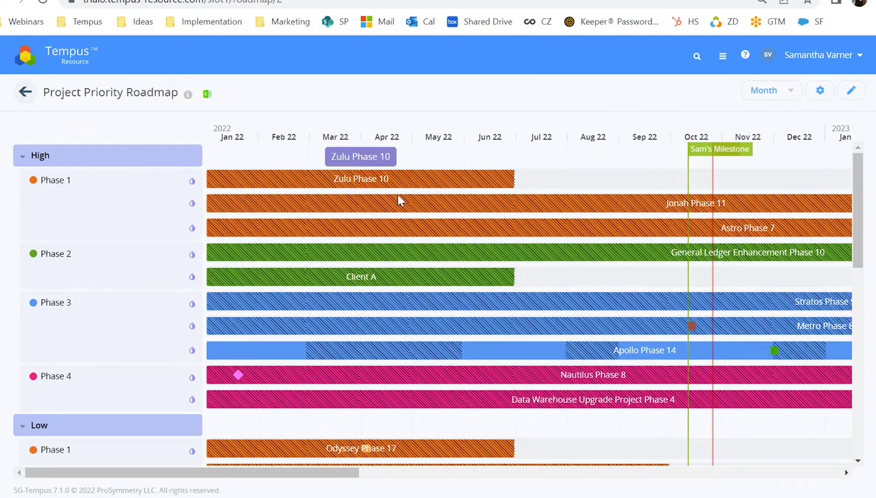
Examine the roadmap's priority groups, phases, project bars and milestones across the timeline.
scroll(399, 198, "down", 2)
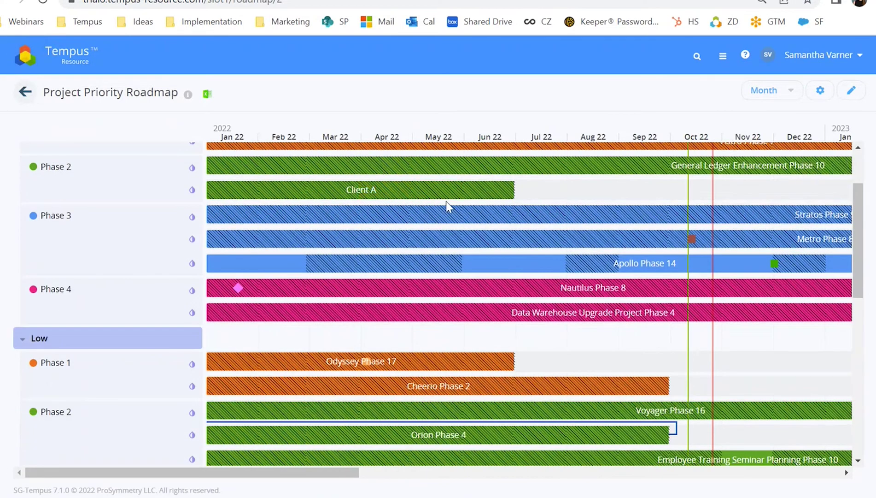
scroll(446, 204, "up", 2)
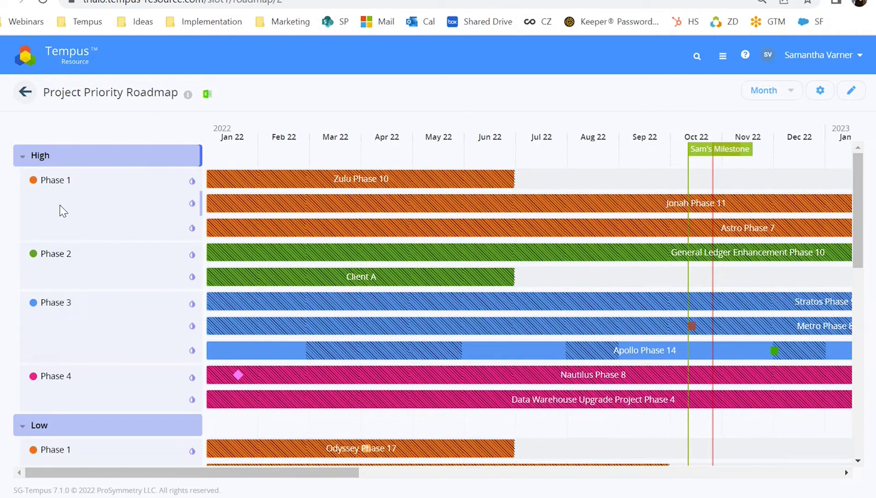
scroll(455, 256, "down", 2)
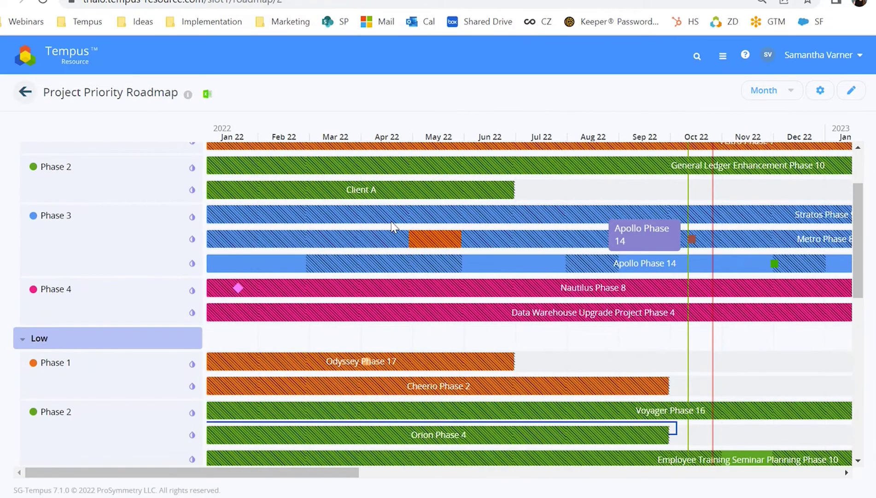
scroll(392, 225, "up", 2)
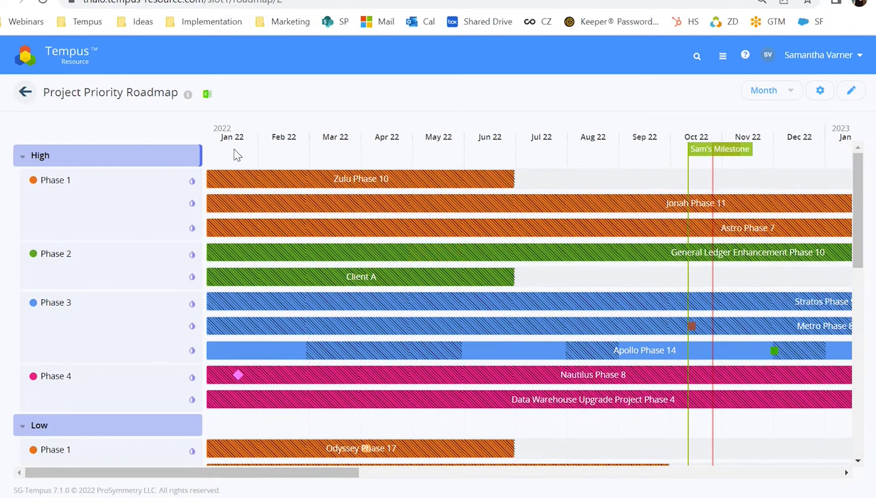
left_click_drag(300, 471, 613, 397)
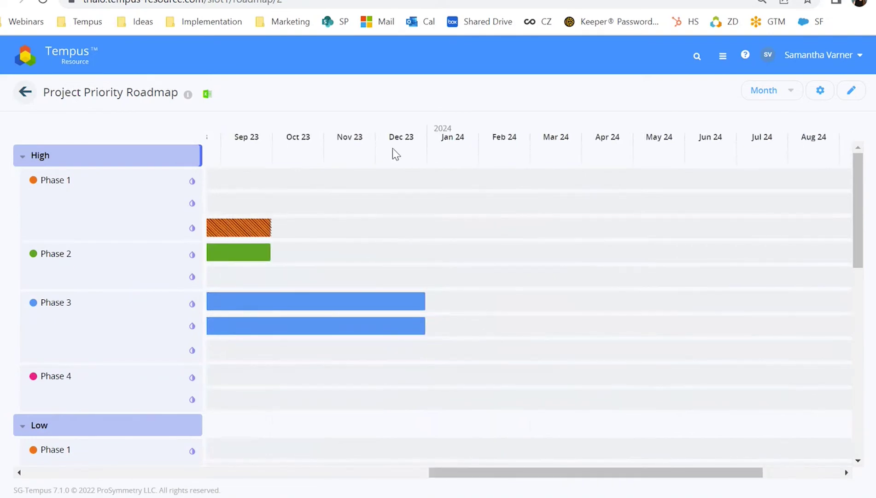
left_click_drag(524, 478, 117, 488)
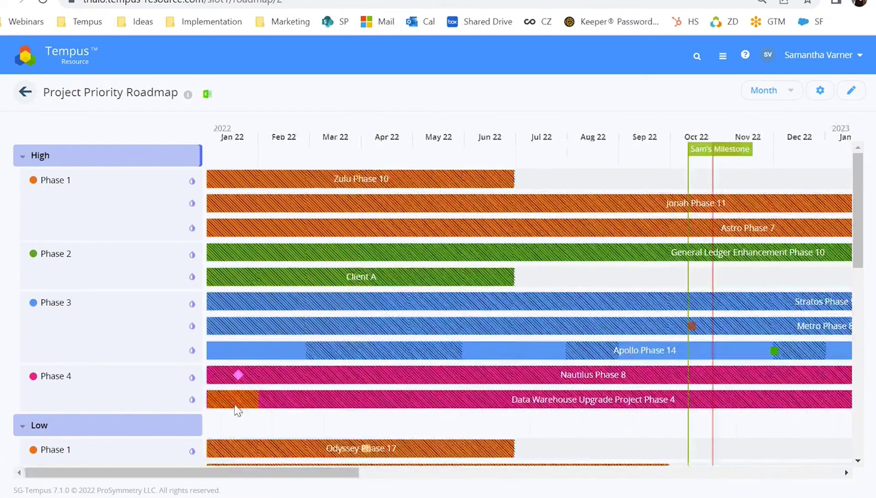
scroll(530, 300, "down", 5)
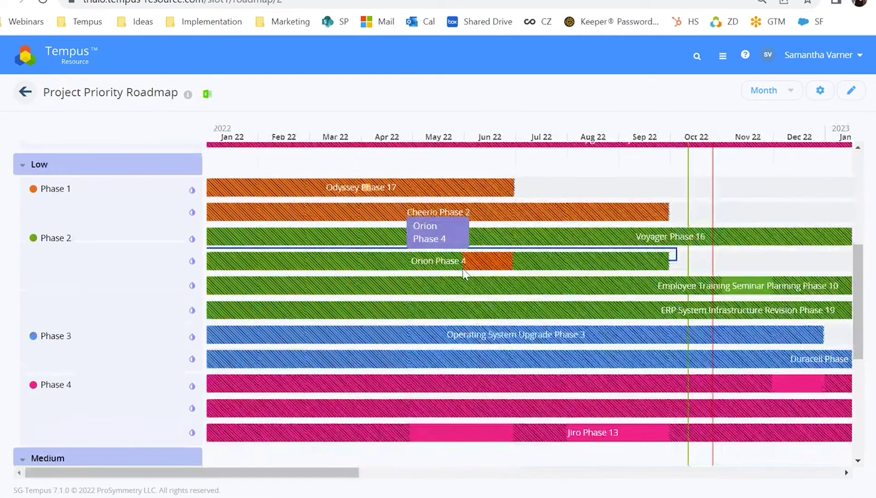
scroll(463, 272, "down", 4)
scroll(465, 273, "up", 10)
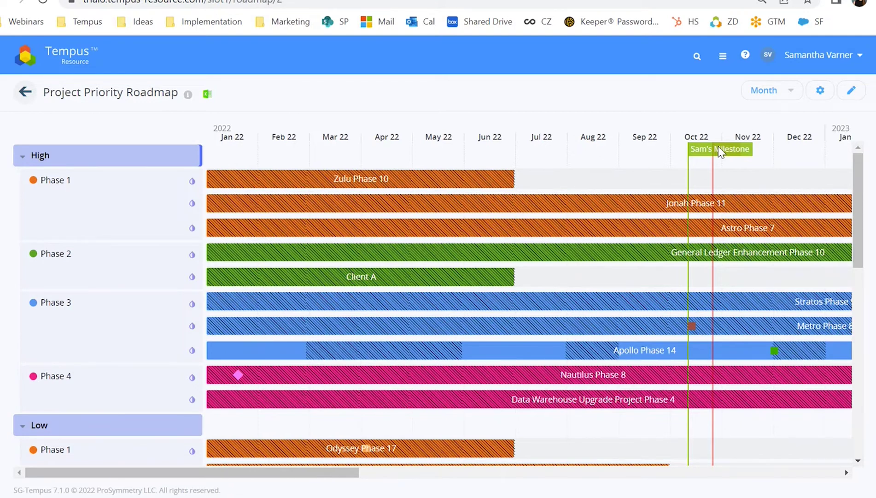
mouse_move(240, 375)
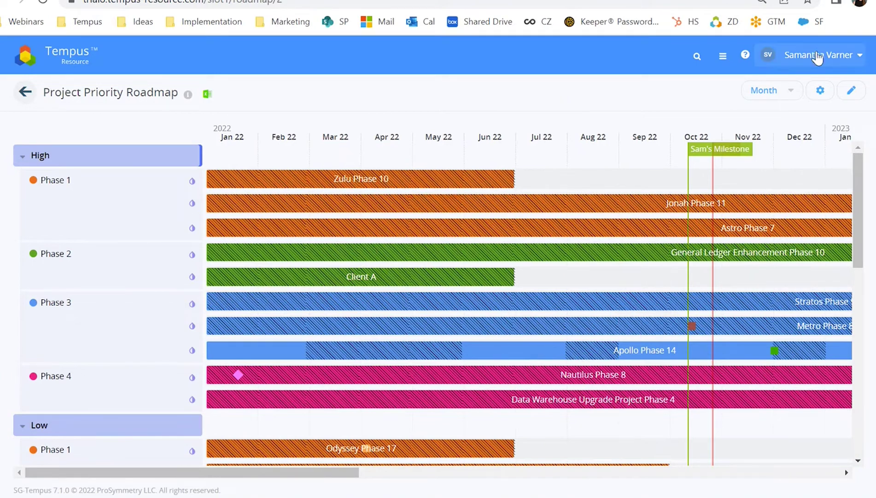
View the Roadmap options without changing them and look through the overallocation risk stripes on the project bars.
left_click(820, 92)
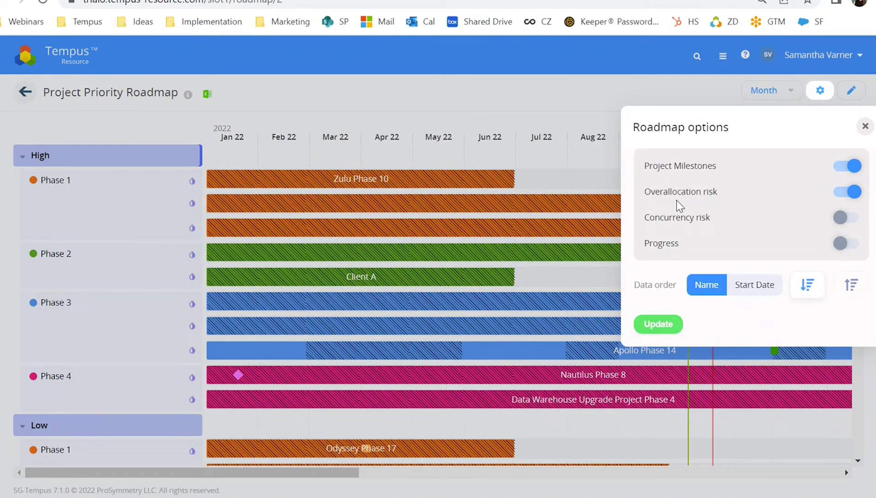
left_click(562, 75)
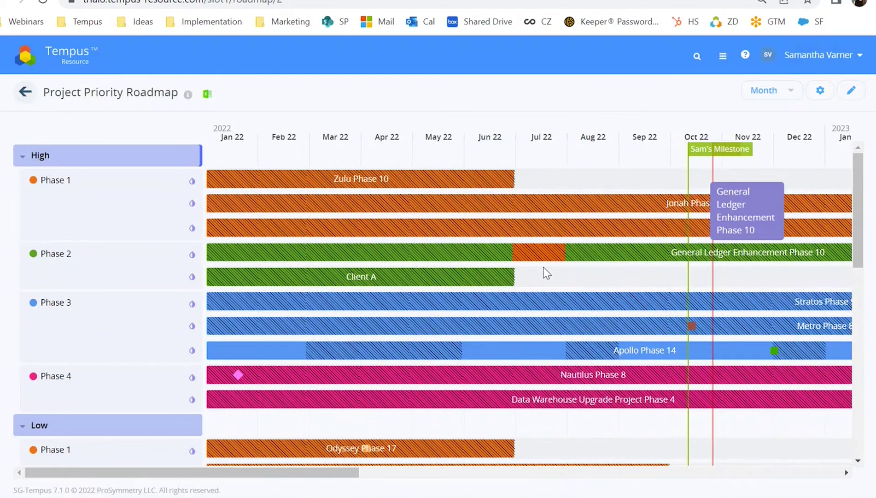
scroll(547, 358, "down", 3)
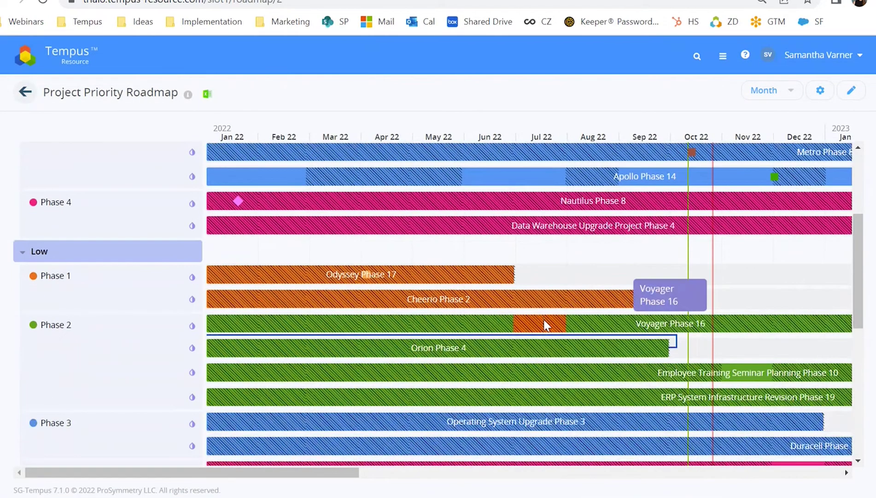
scroll(547, 364, "down", 3)
scroll(547, 366, "up", 6)
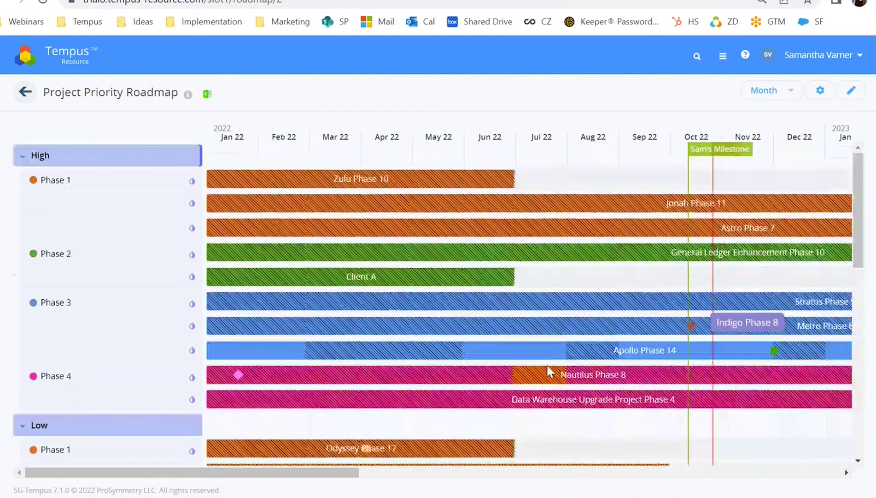
Open the resources at risk for General Ledger Enhancement Phase 10 in July 2022 and review the listed overallocations.
left_click(553, 254)
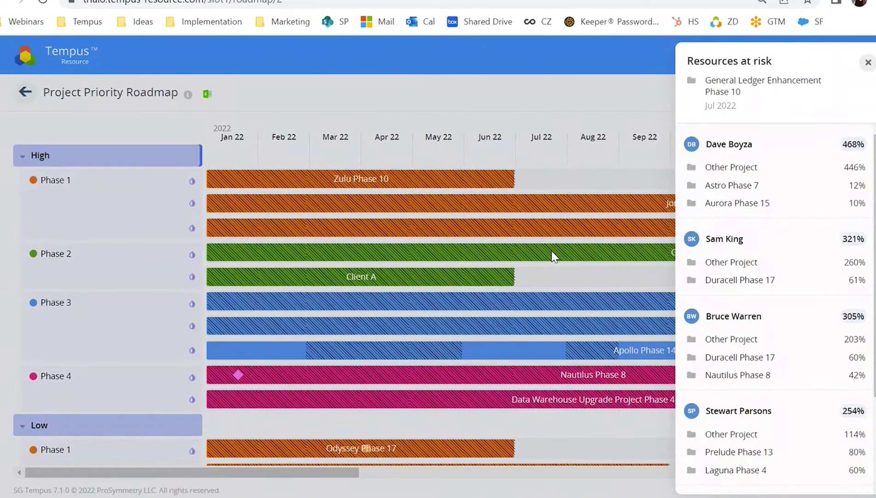
scroll(833, 299, "down", 3)
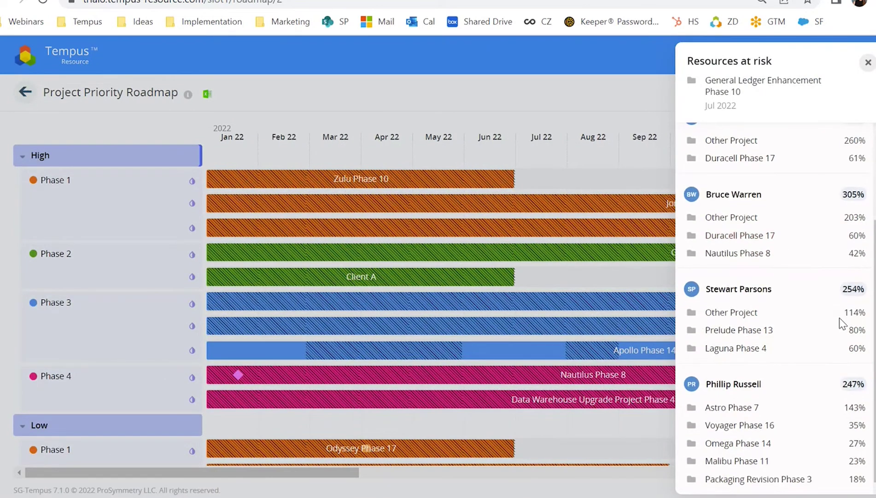
scroll(830, 389, "up", 3)
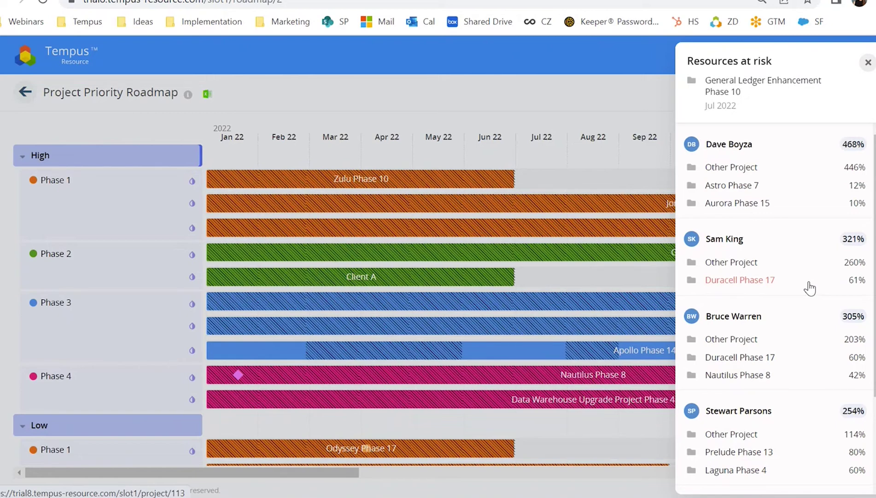
Finish reviewing the resources at risk for General Ledger Enhancement Phase 10 and close the list.
scroll(799, 203, "down", 3)
scroll(799, 202, "up", 3)
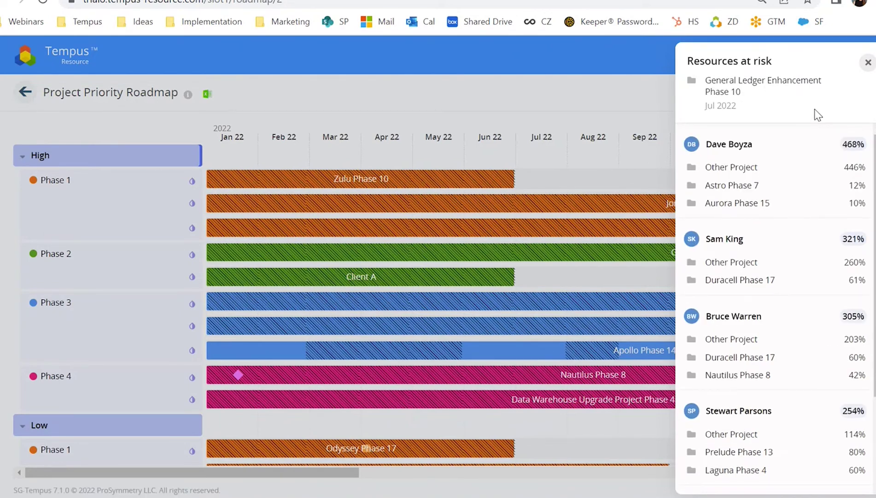
left_click(612, 120)
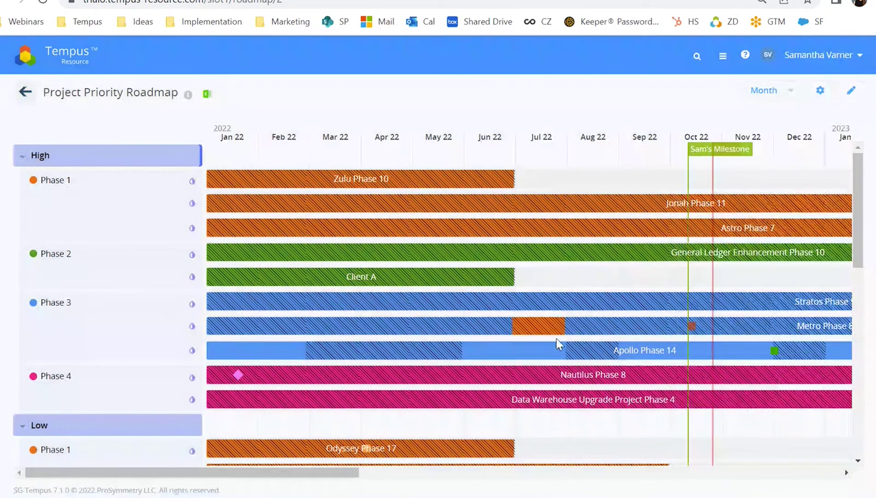
scroll(558, 344, "down", 5)
scroll(566, 341, "up", 5)
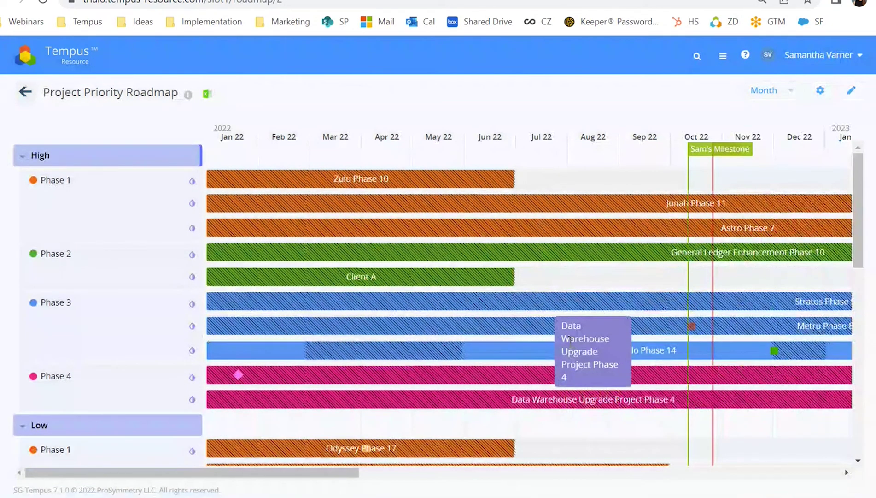
Enable Concurrency risk in the roadmap options in place of Overallocation risk and update the roadmap.
left_click(820, 90)
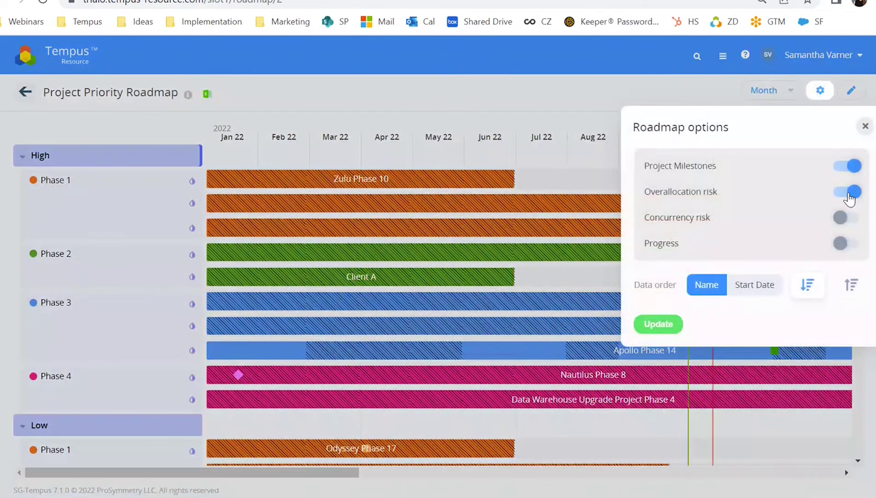
left_click(847, 217)
left_click(658, 323)
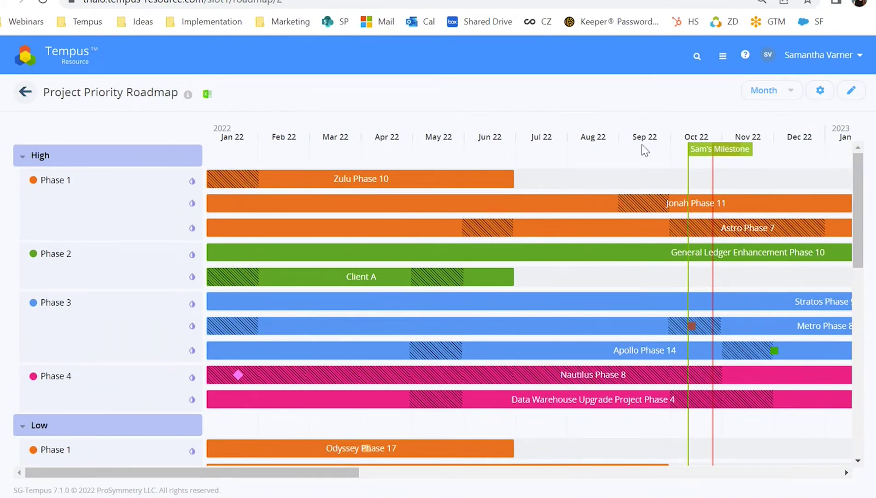
Review the resources at risk for Jonah Phase 11 in September 2022, close the list and look through the roadmap's concurrency risks.
left_click(656, 201)
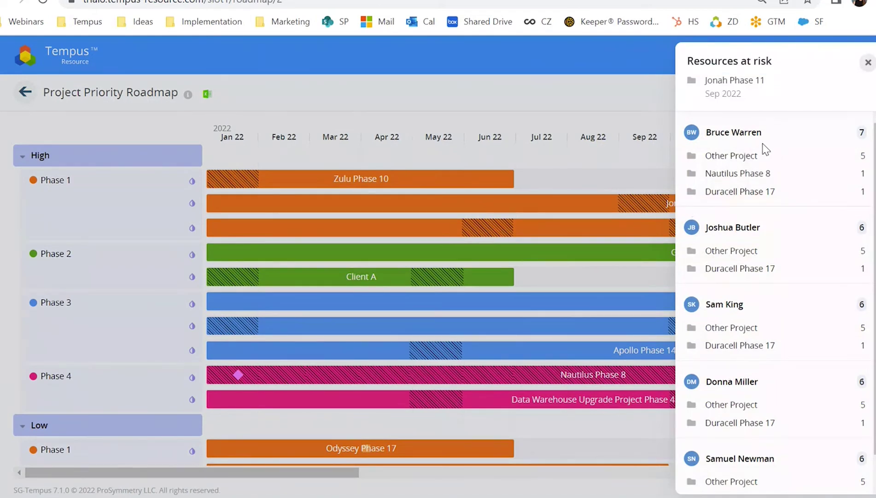
scroll(786, 377, "down", 1)
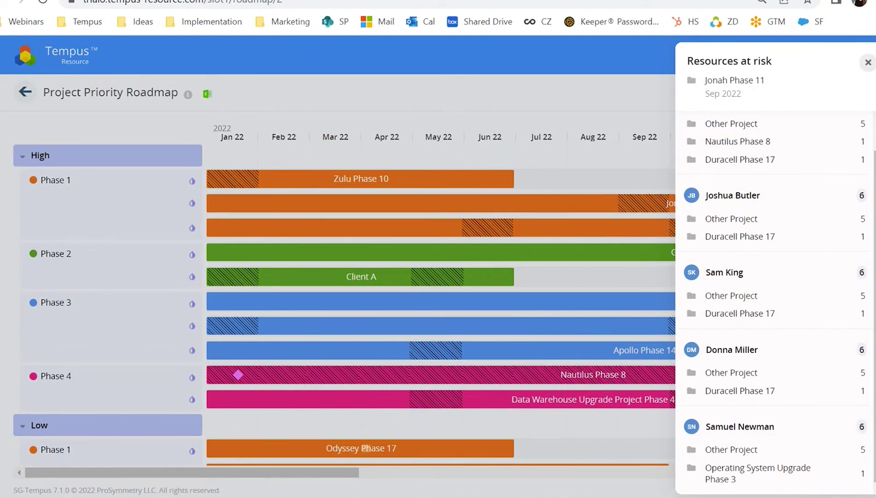
scroll(837, 363, "up", 1)
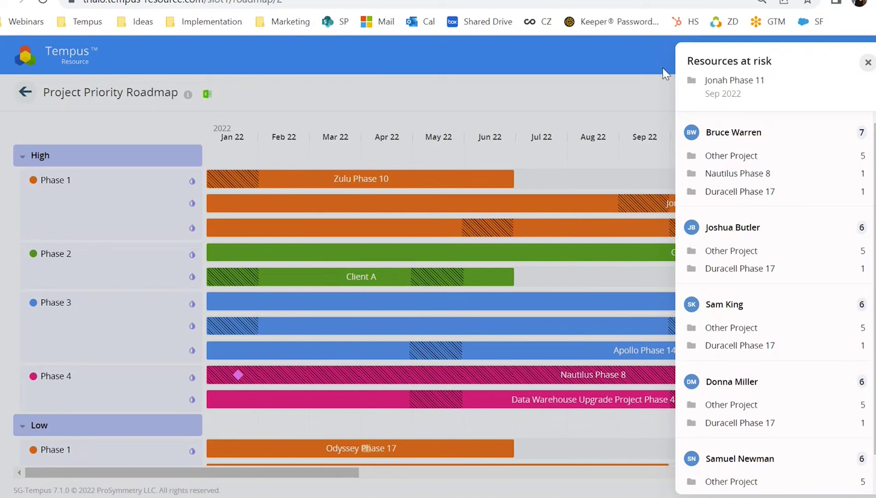
left_click(612, 115)
scroll(759, 275, "down", 15)
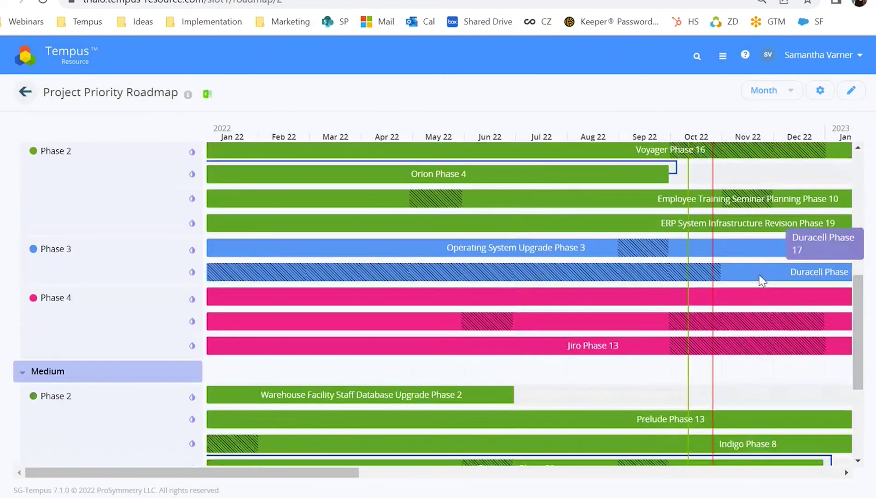
scroll(764, 272, "up", 15)
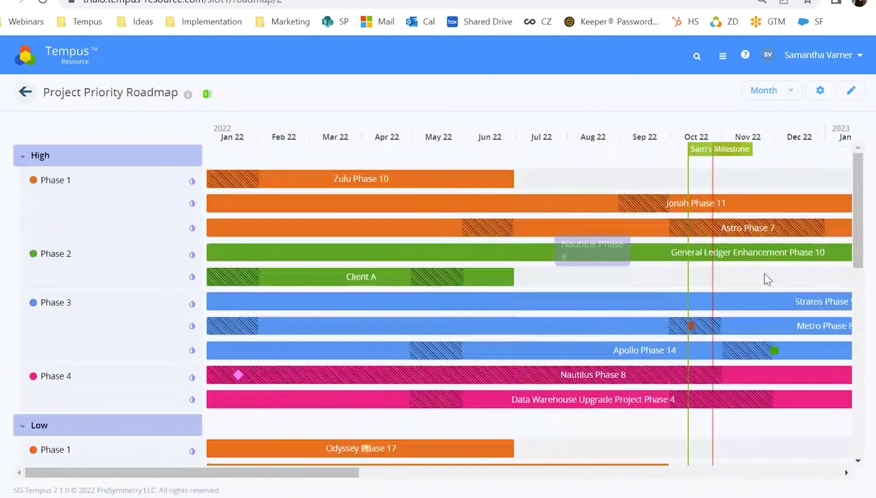
Return to the home page and open the Aggregate by Role model from Tempus What If.
left_click(88, 66)
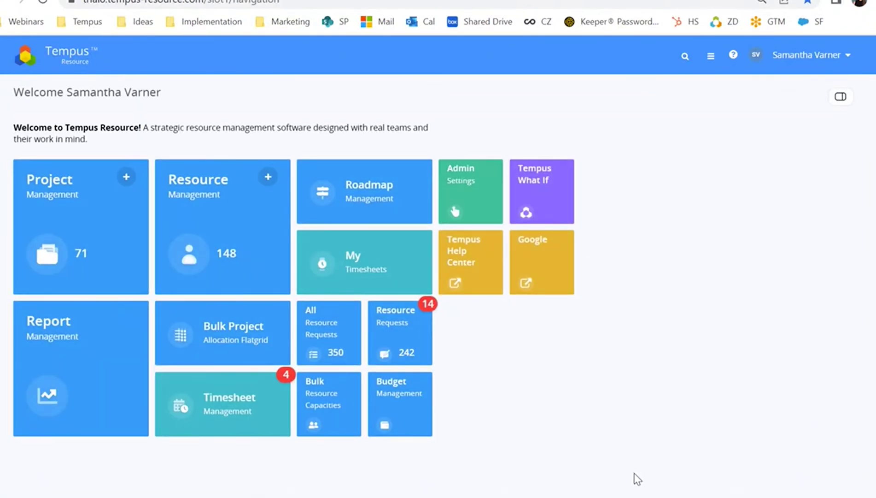
left_click(521, 221)
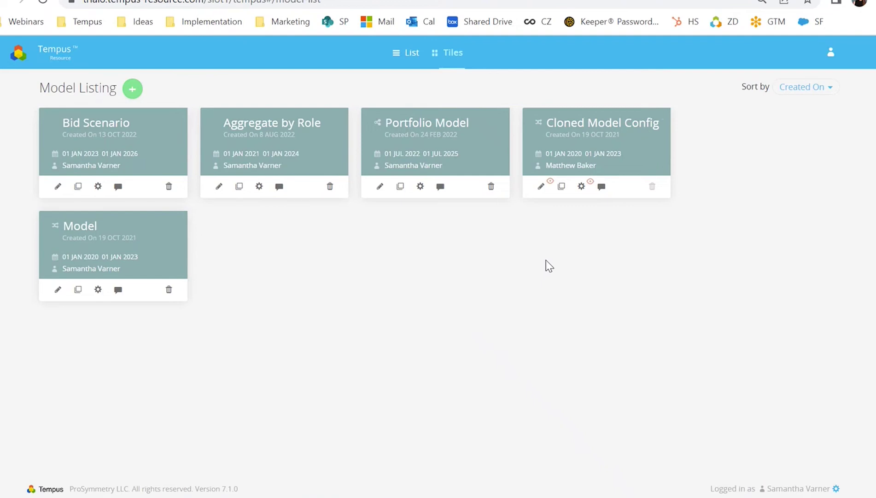
left_click(312, 148)
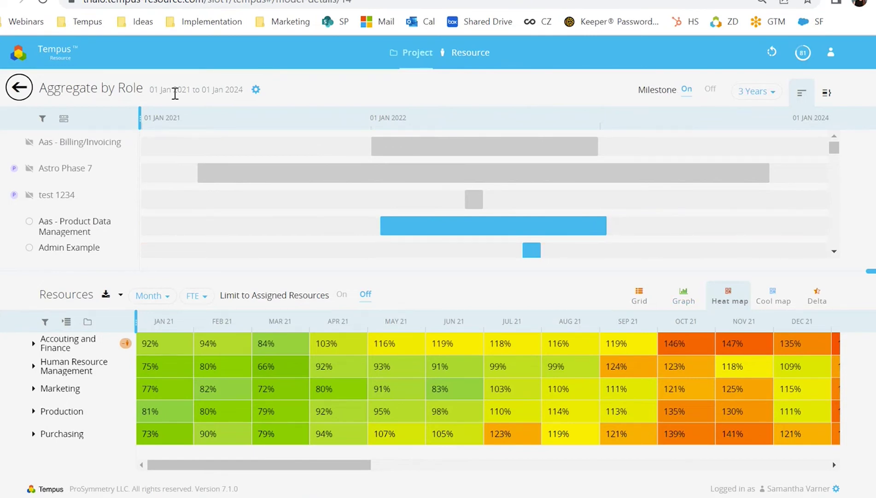
Look through the model's project timeline and extend the end of Barcelona Phase 13 slightly.
scroll(508, 170, "down", 5)
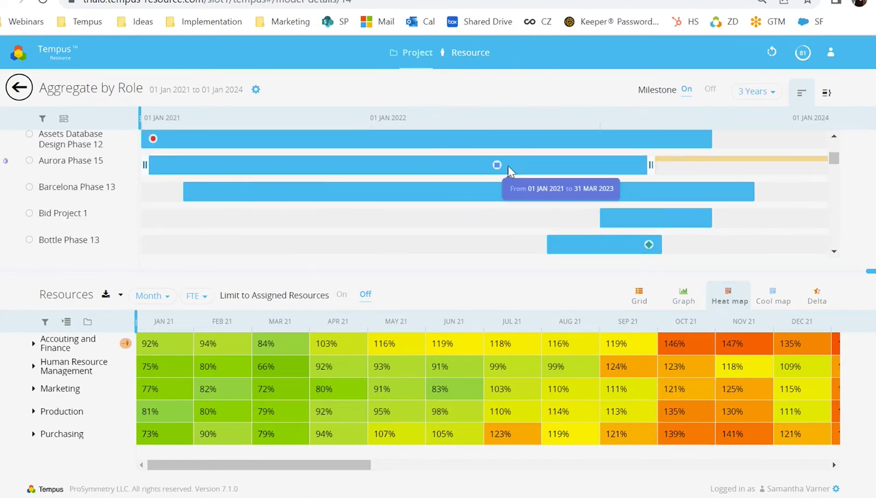
scroll(508, 170, "up", 4)
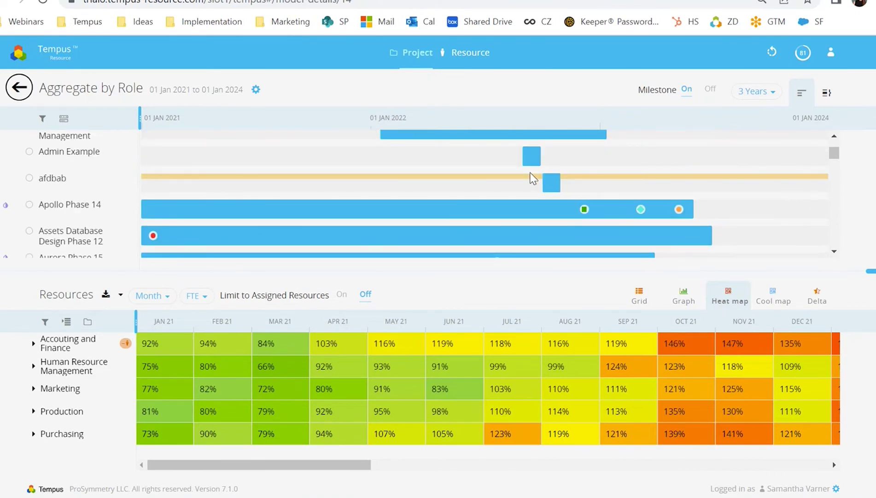
scroll(533, 179, "down", 4)
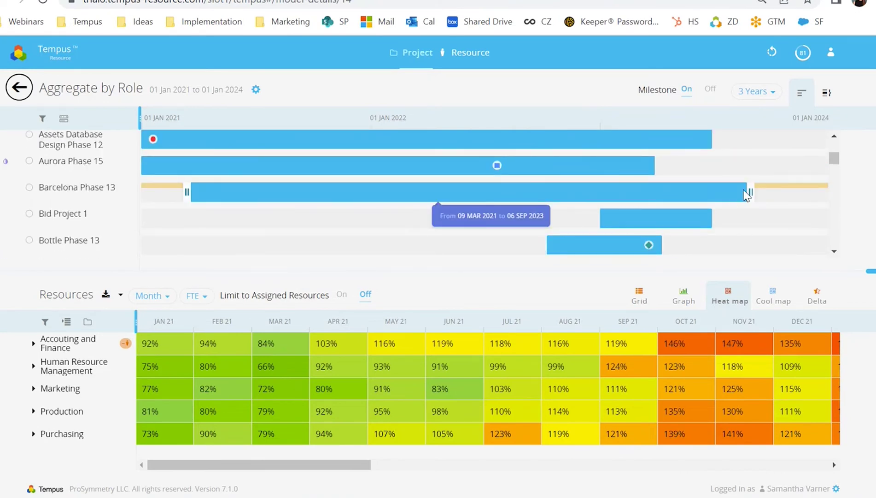
left_click_drag(751, 195, 705, 202)
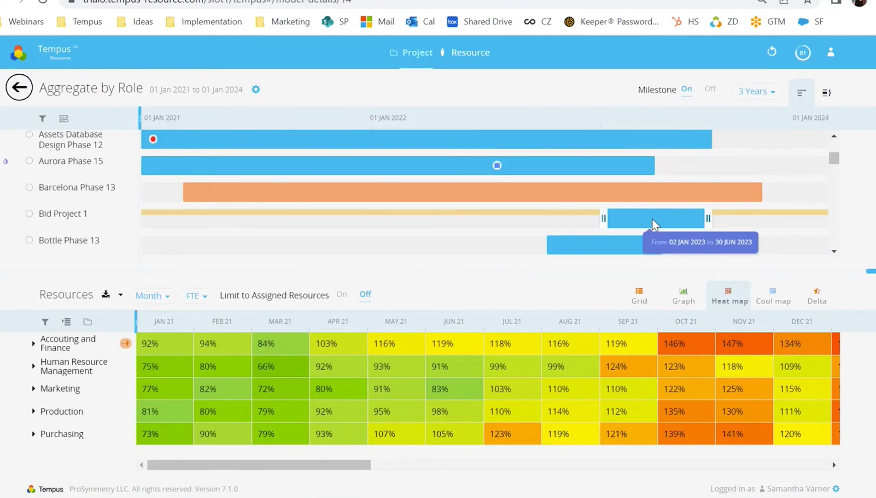
Shift Bid Project 1 earlier into 2022 and Bottle Phase 13 later into 2023 on the project timeline.
left_click_drag(653, 219, 463, 222)
mouse_move(534, 226)
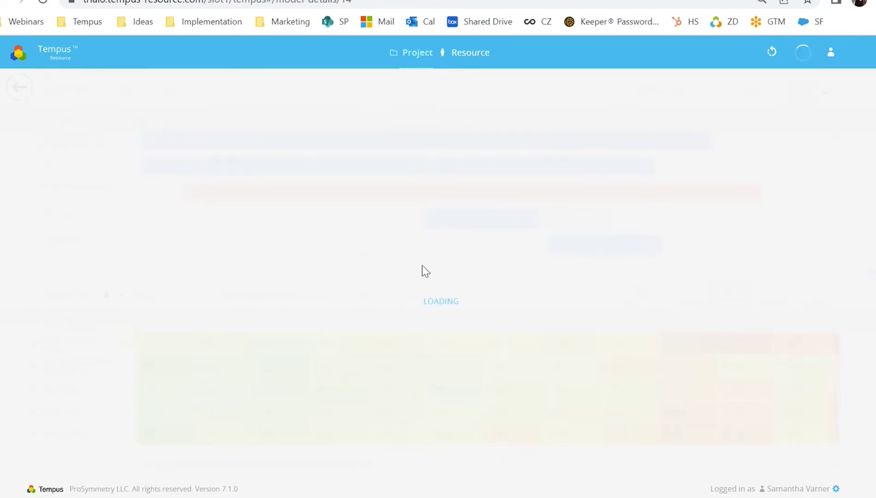
left_click_drag(589, 242, 715, 247)
left_click_drag(580, 193, 588, 211)
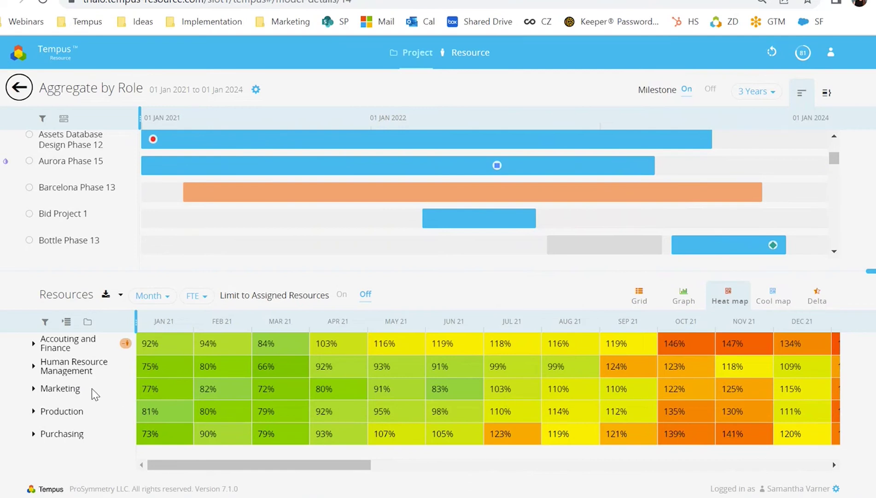
Expand Human Resource Management and its Analyst role in the heat map, review individual utilization, and collapse the group.
left_click(65, 368)
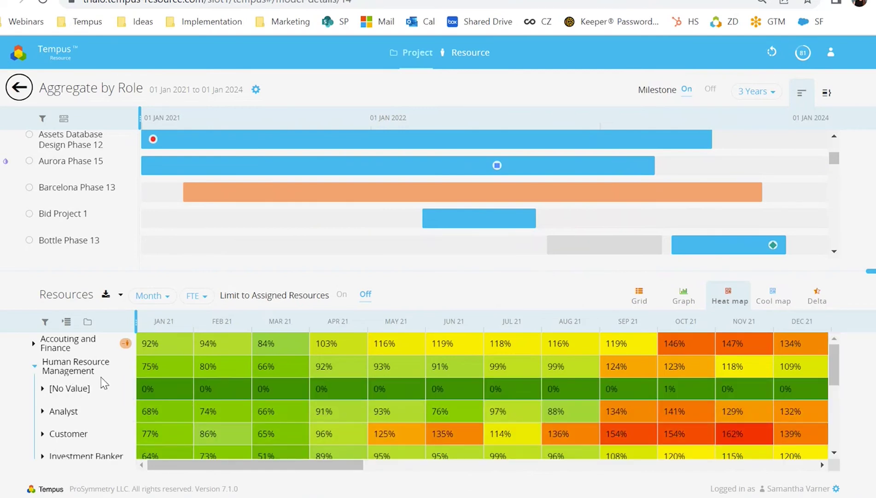
left_click(73, 415)
scroll(204, 417, "down", 2)
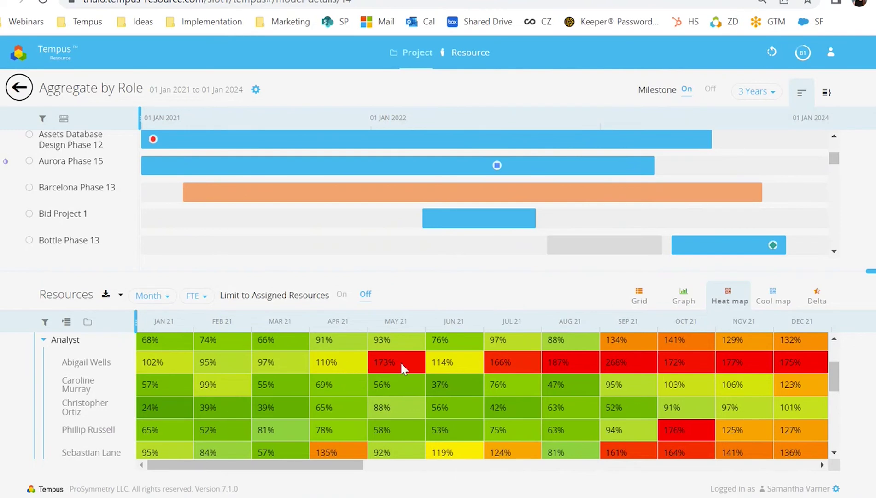
scroll(365, 364, "up", 2)
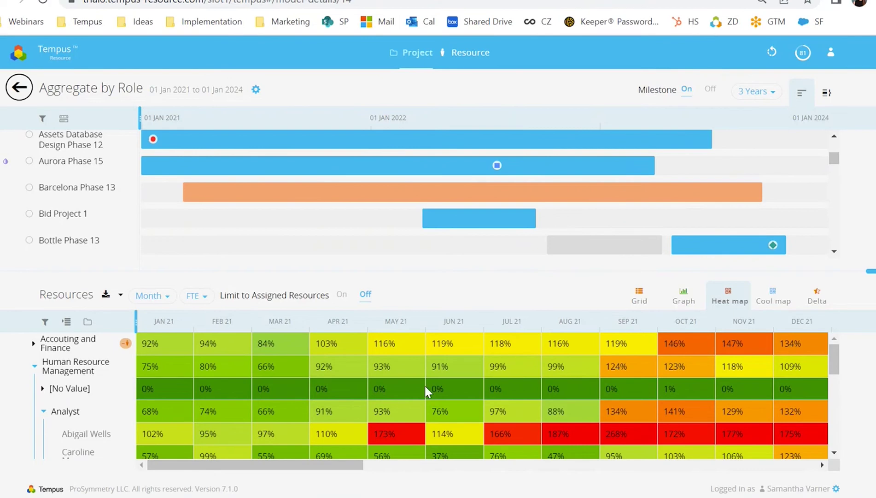
left_click(71, 374)
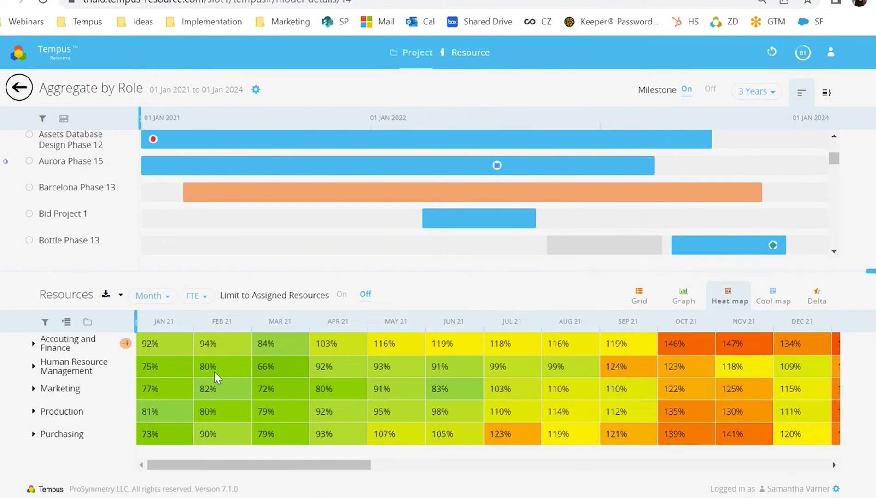
View the project breakdown behind Marketing's March 2022 utilization in the heat map and close it.
left_click_drag(299, 466, 474, 489)
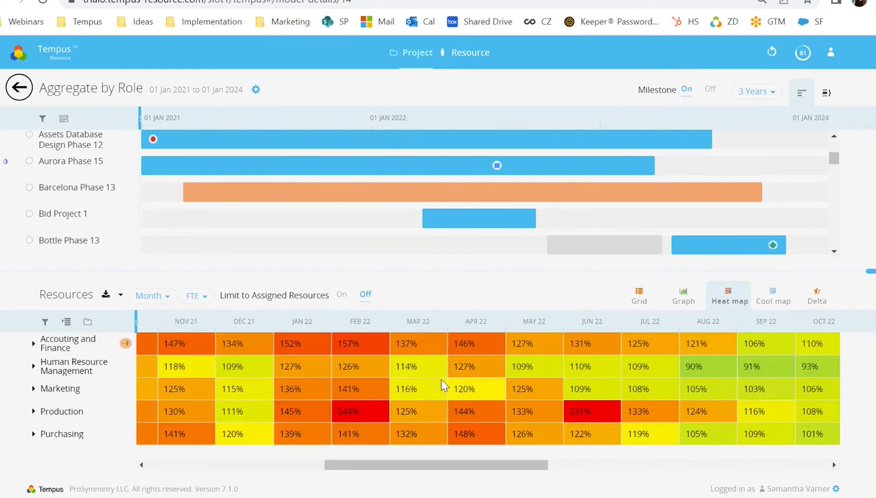
left_click(408, 387)
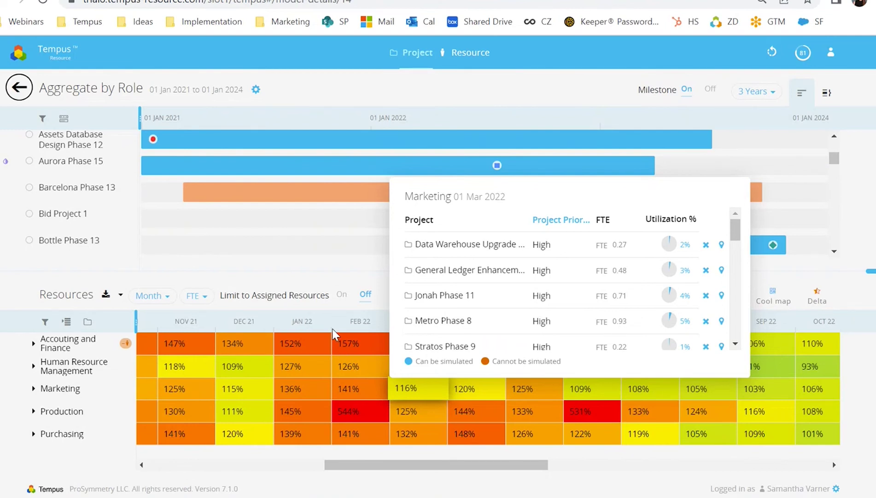
left_click(330, 289)
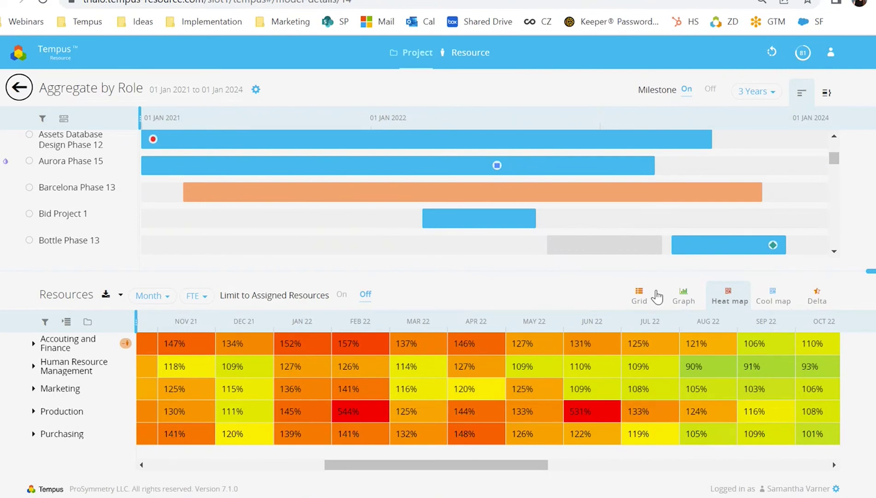
View the resource data as a Grid and in the Delta view comparing values before and after the project changes.
left_click(640, 296)
scroll(598, 380, "down", 1)
scroll(598, 380, "up", 1)
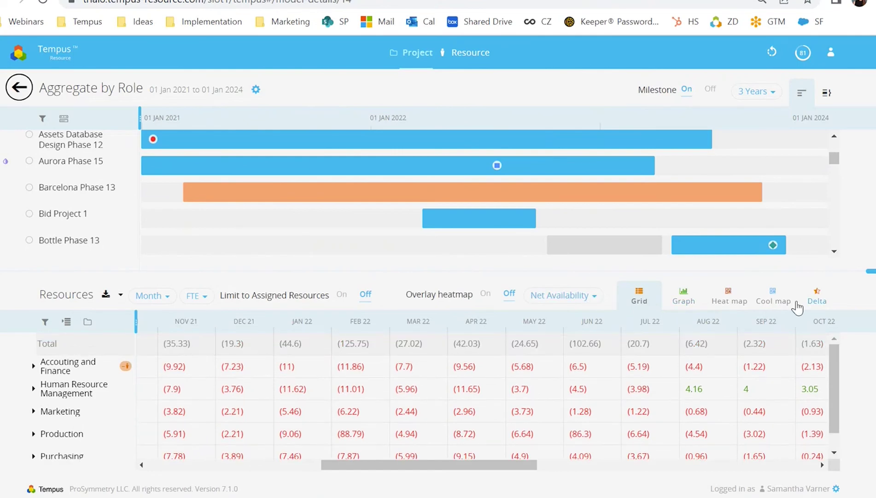
left_click(816, 299)
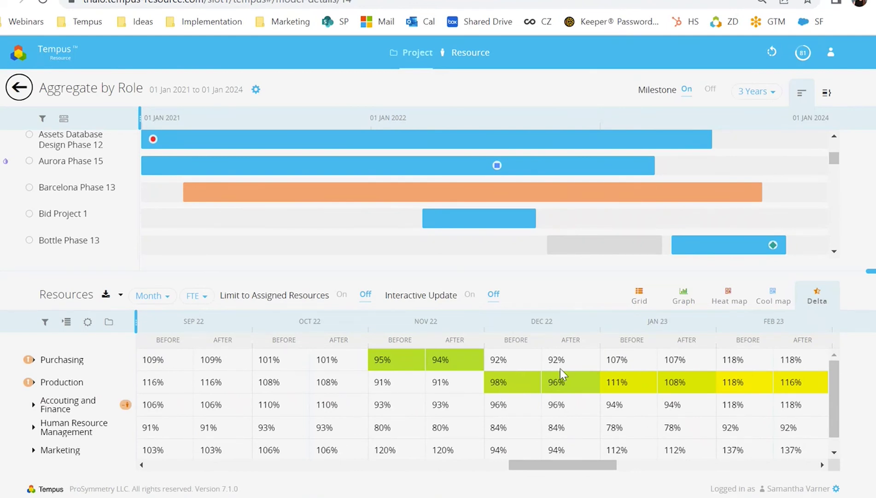
Return to the Grid, view its Net Availability options, and expand Human Resource Management and Analyst to review individual availability.
left_click(646, 292)
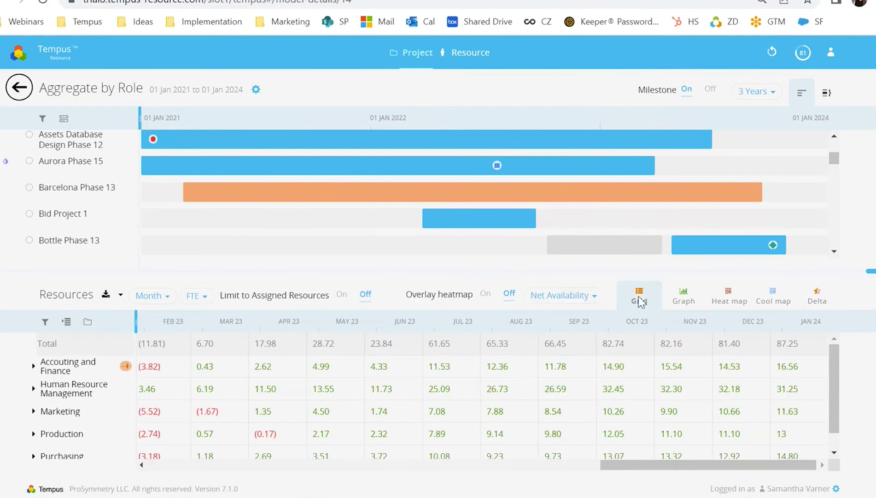
left_click(577, 302)
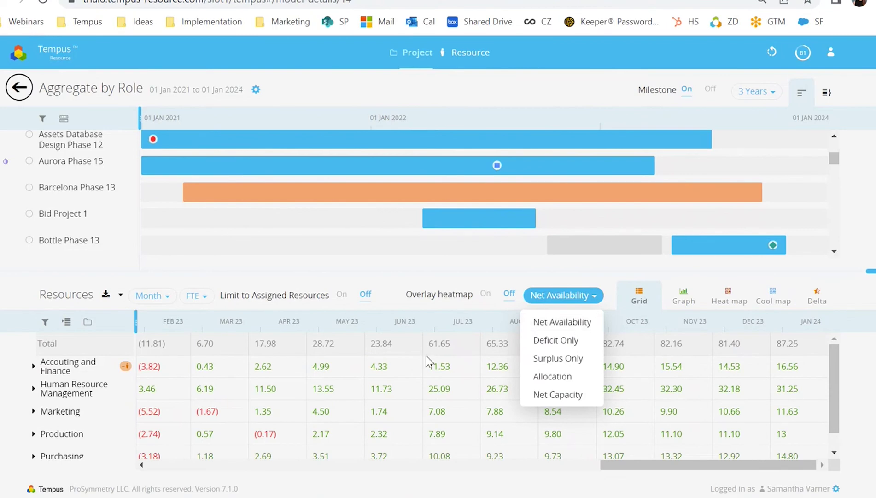
left_click(57, 395)
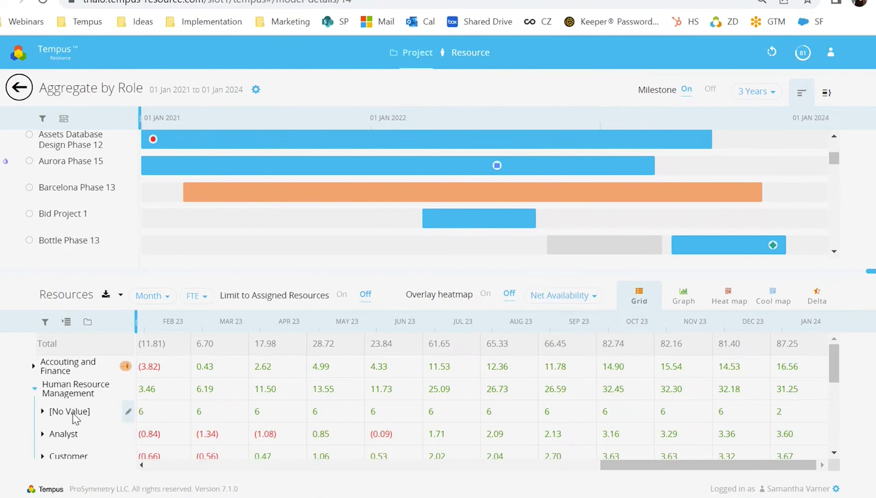
left_click(130, 433)
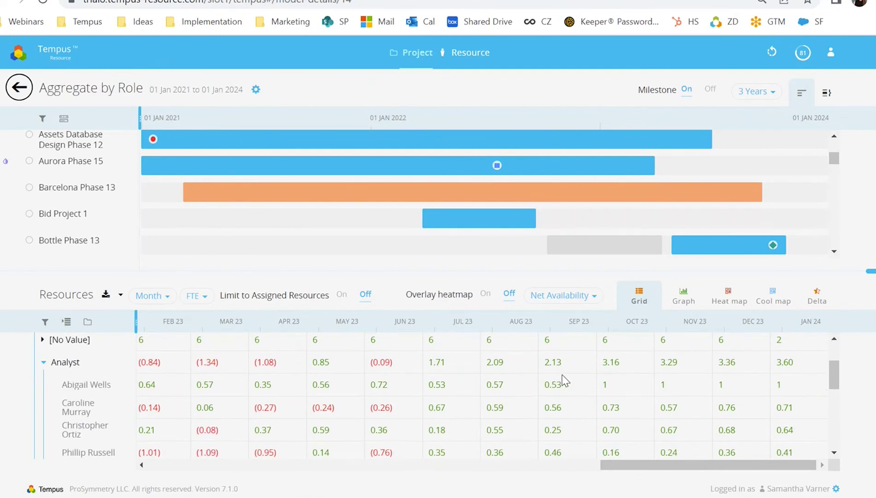
scroll(558, 380, "up", 2)
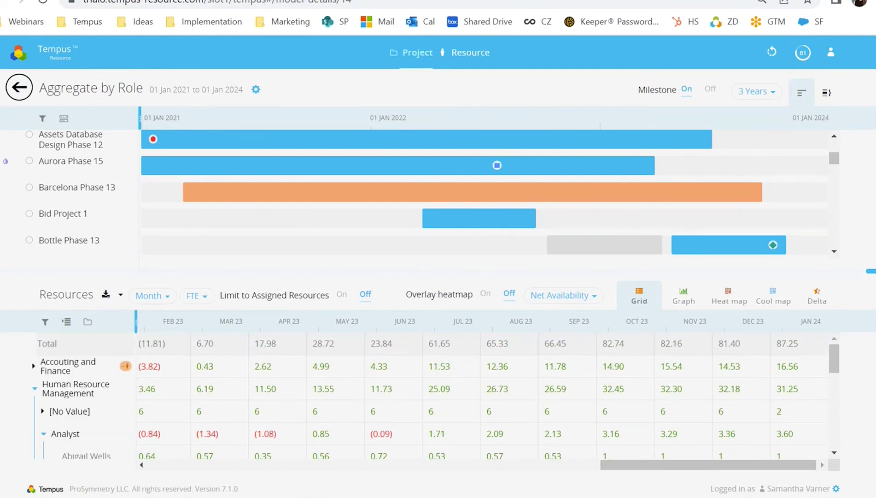
Enlarge the project timeline area and switch the model to the Resource view.
left_click_drag(841, 272, 841, 363)
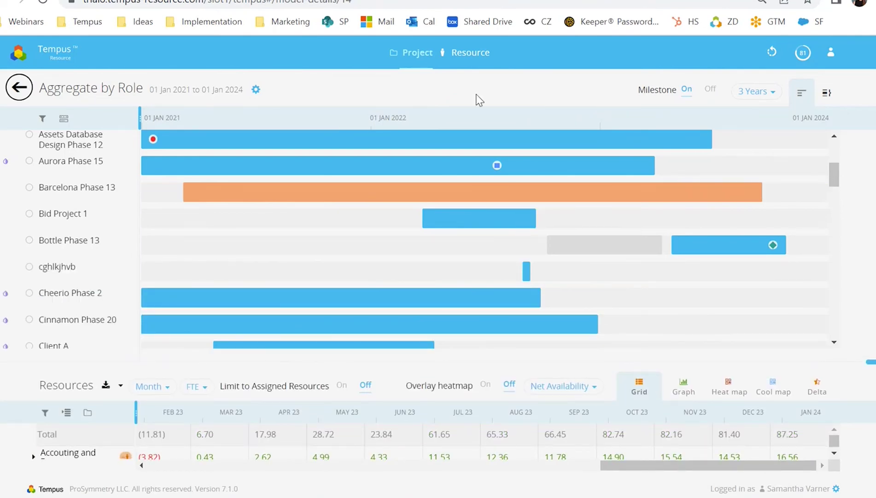
left_click(473, 42)
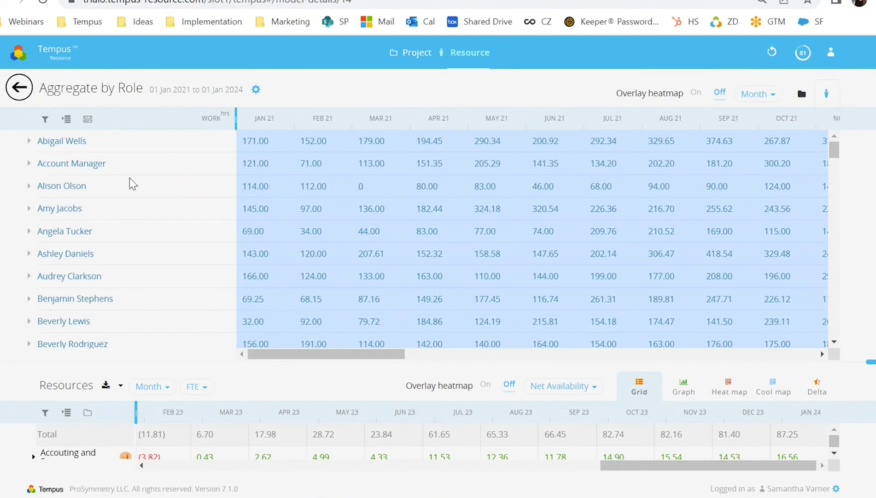
Expand the Account Manager role in the Resource view and review its projects' monthly hours.
left_click(73, 166)
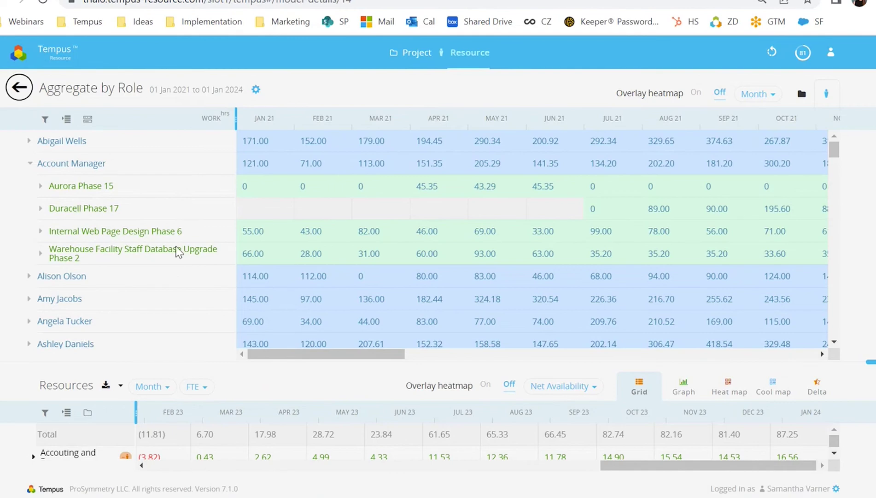
scroll(341, 253, "down", 8)
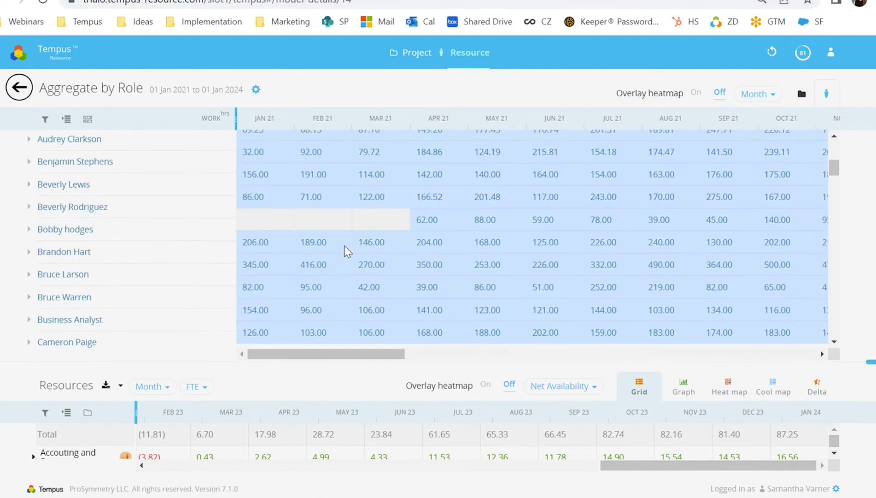
scroll(338, 236, "up", 8)
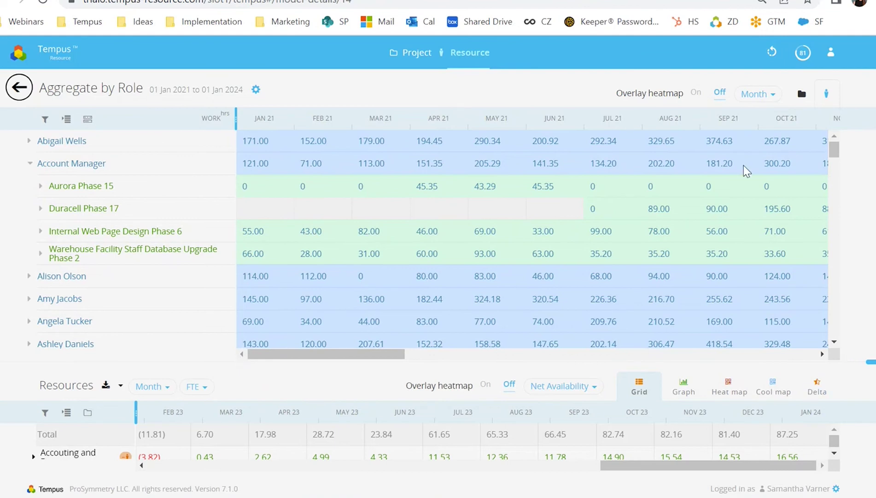
Open the Net Availability view in Resource Management and review the resources' monthly FTE availability.
left_click(69, 23)
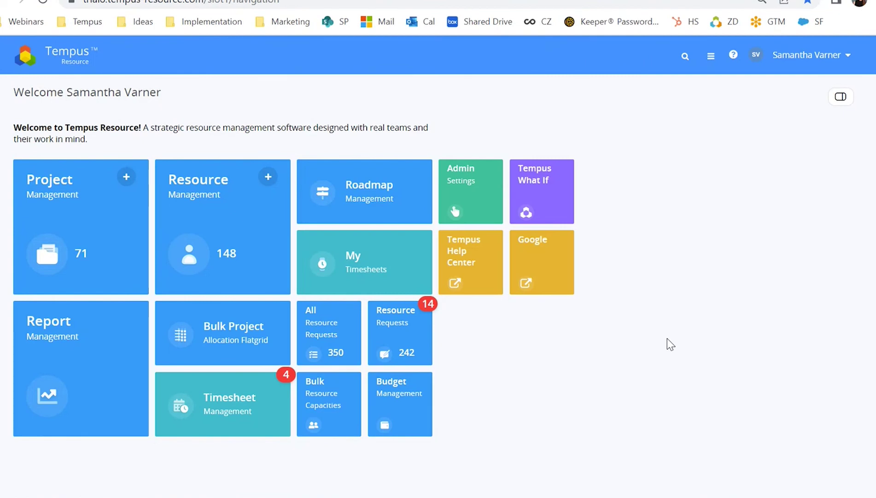
left_click(225, 244)
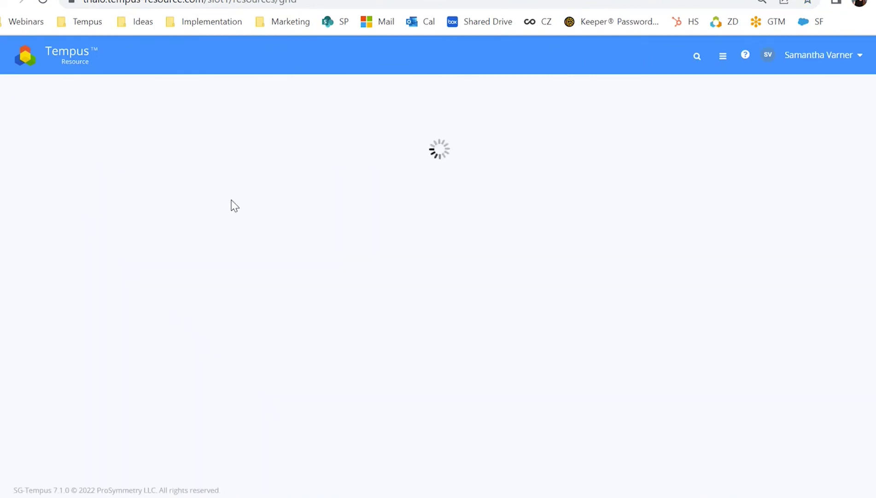
left_click(804, 99)
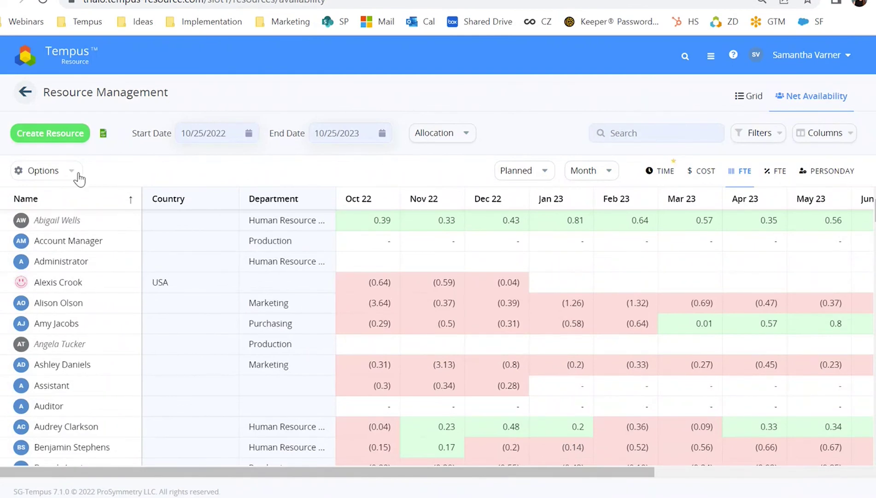
left_click(45, 171)
left_click(522, 202)
left_click_drag(636, 472, 739, 474)
scroll(644, 289, "down", 12)
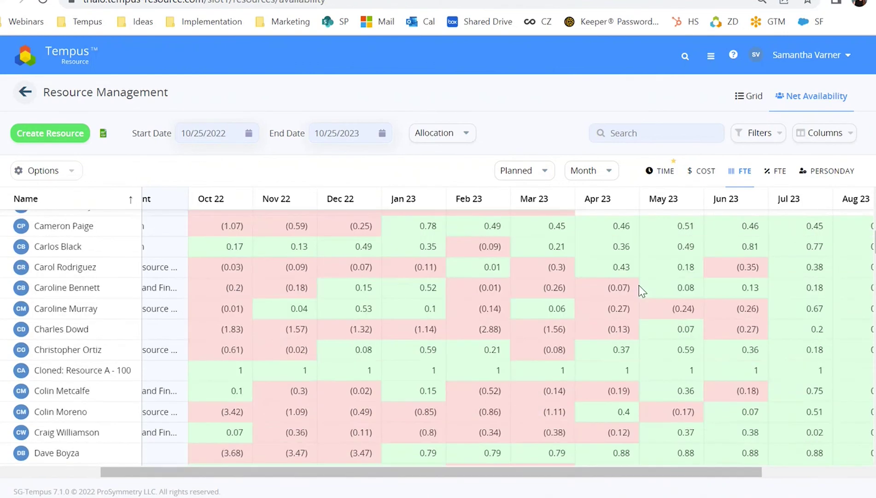
scroll(638, 287, "up", 12)
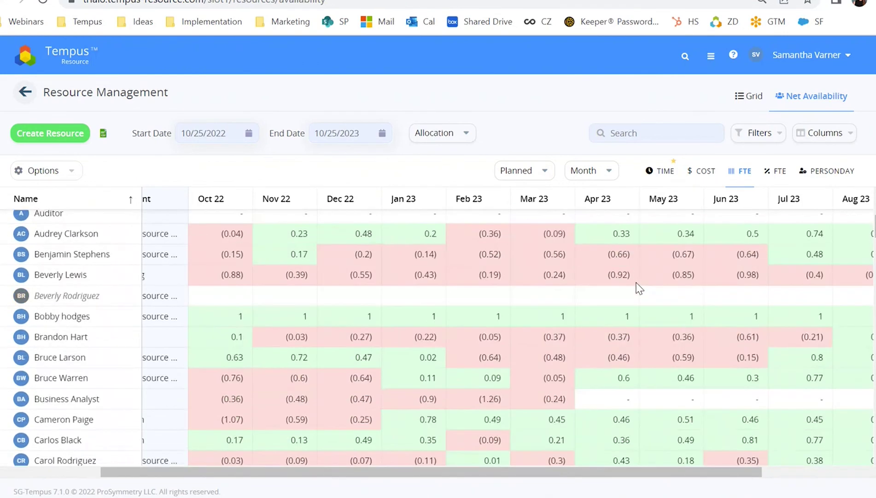
Show availability as Time and view the Capacity and Allocations grid modes before returning to Net Availability.
left_click(663, 171)
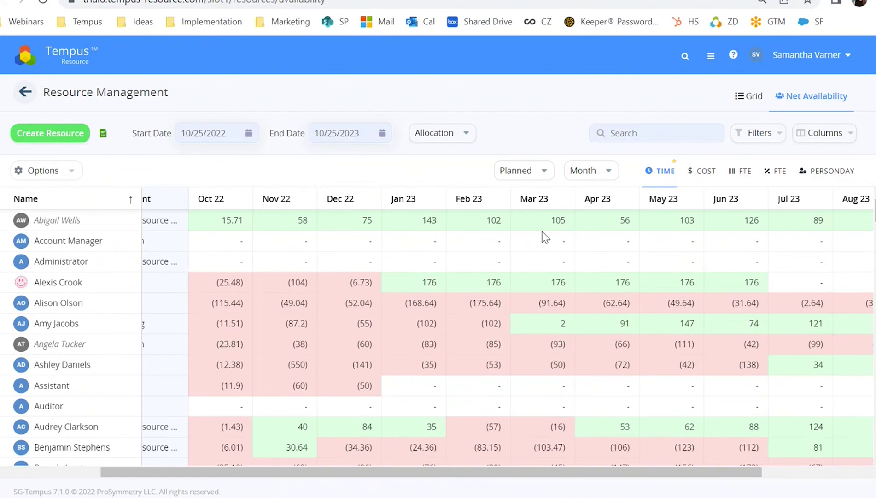
left_click(67, 173)
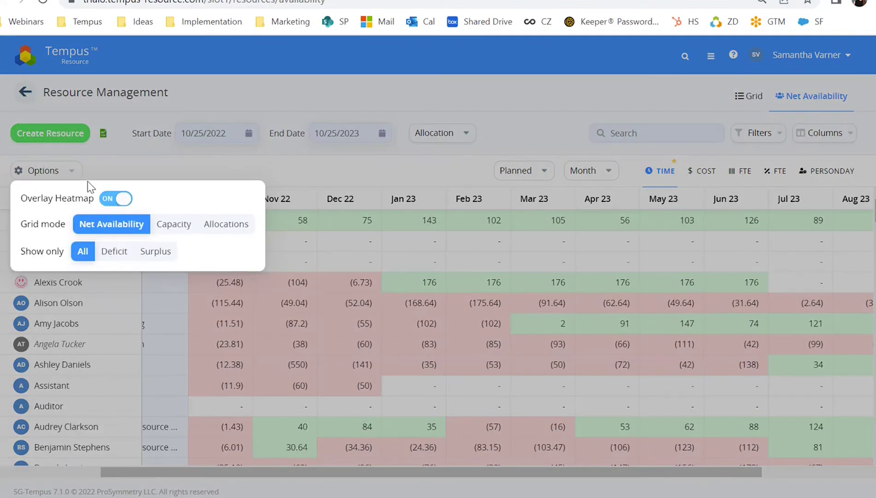
left_click(187, 226)
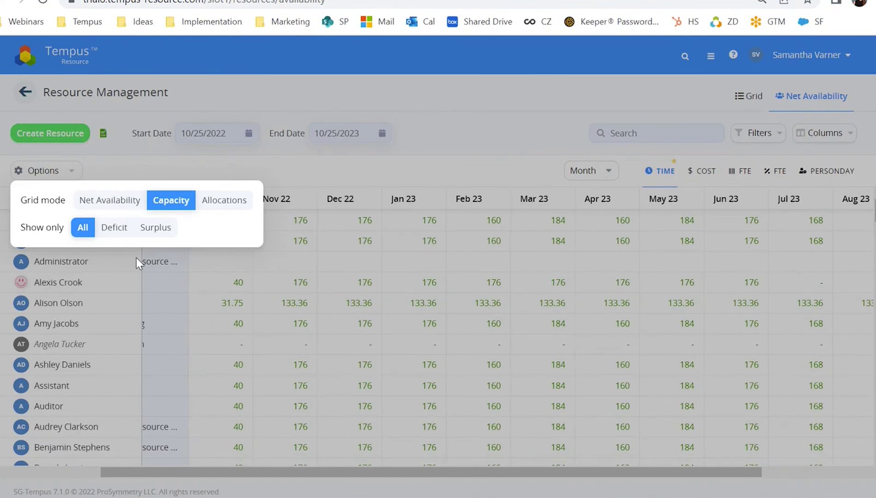
left_click(224, 199)
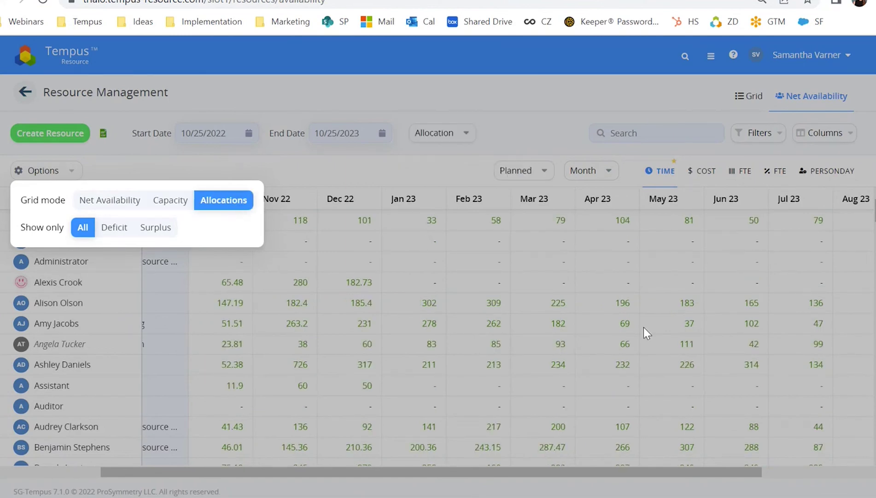
left_click(124, 203)
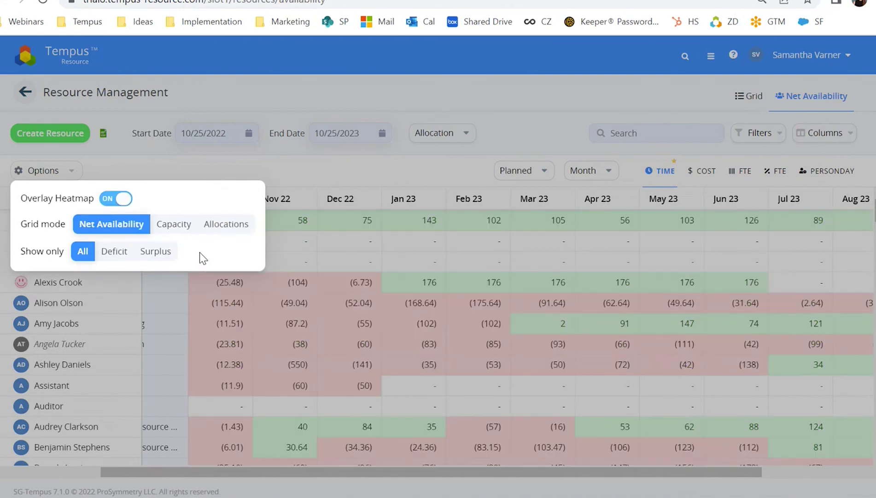
Limit the Net Availability grid to Deficit values only and review the overallocated resources.
left_click(122, 255)
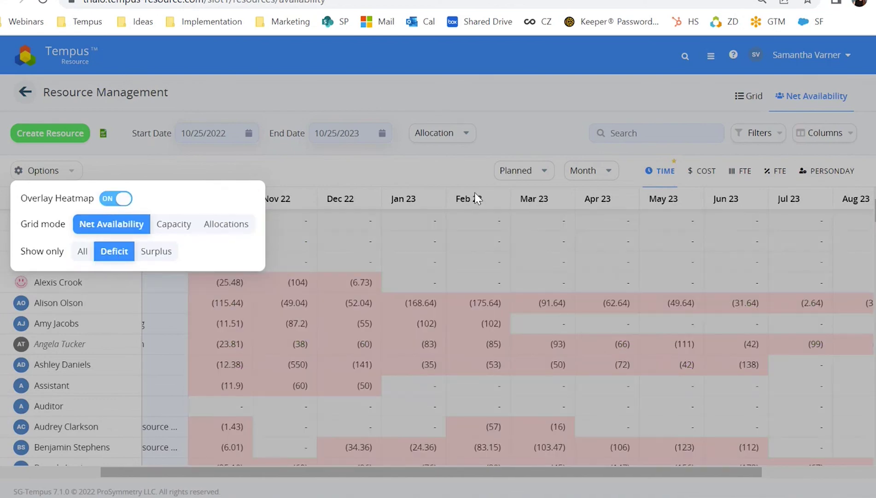
left_click(543, 125)
scroll(590, 318, "down", 15)
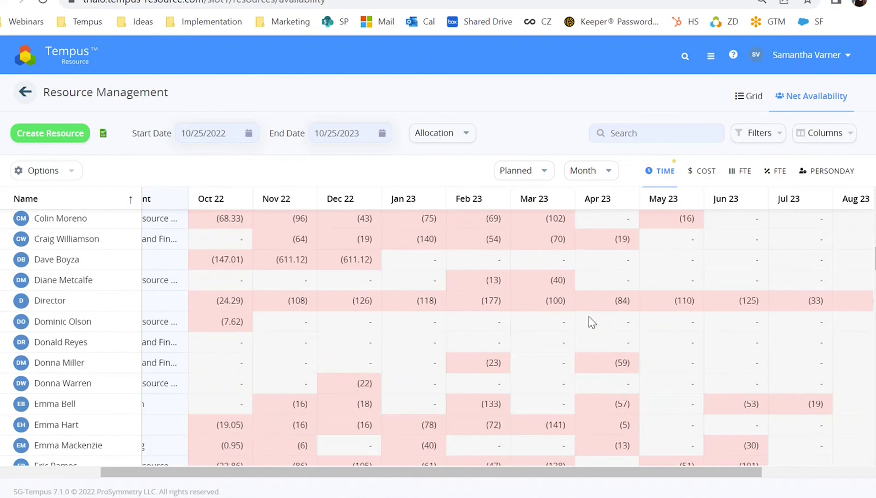
scroll(589, 316, "down", 10)
scroll(588, 317, "down", 4)
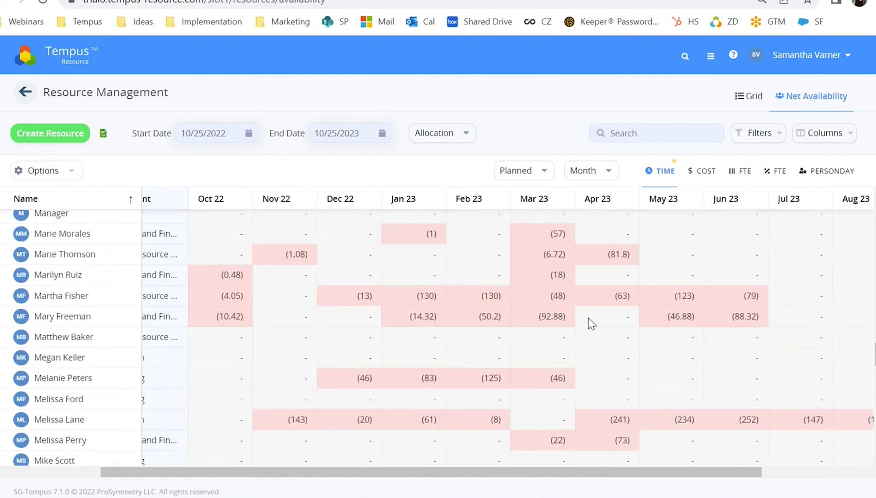
scroll(588, 317, "up", 20)
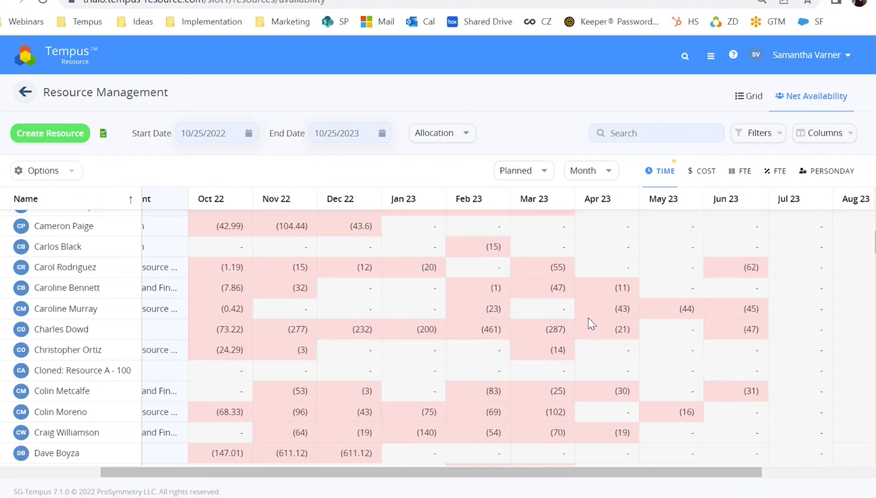
Open the Allocation vs Capacity for Directors report from Report Management.
left_click(86, 62)
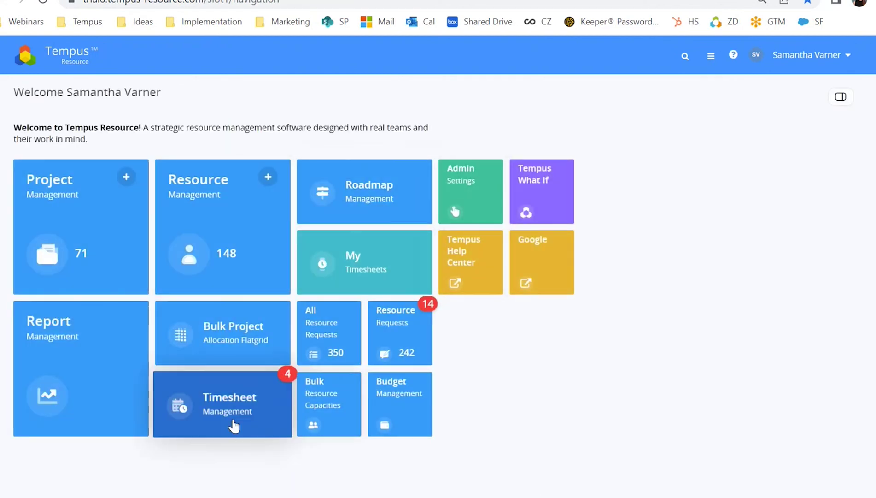
left_click(86, 368)
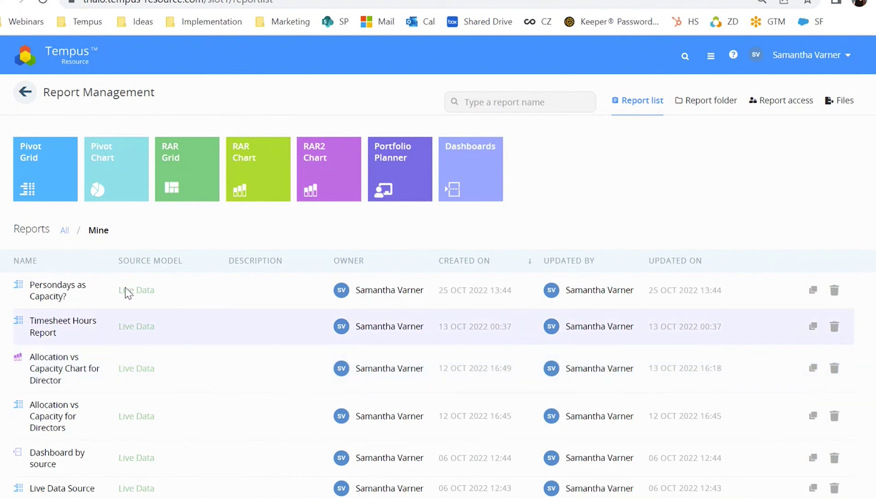
left_click(52, 184)
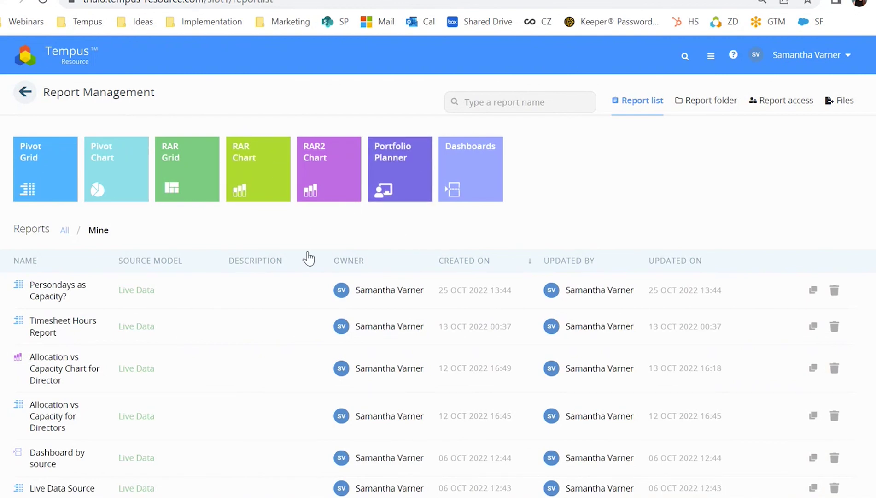
scroll(319, 327, "down", 2)
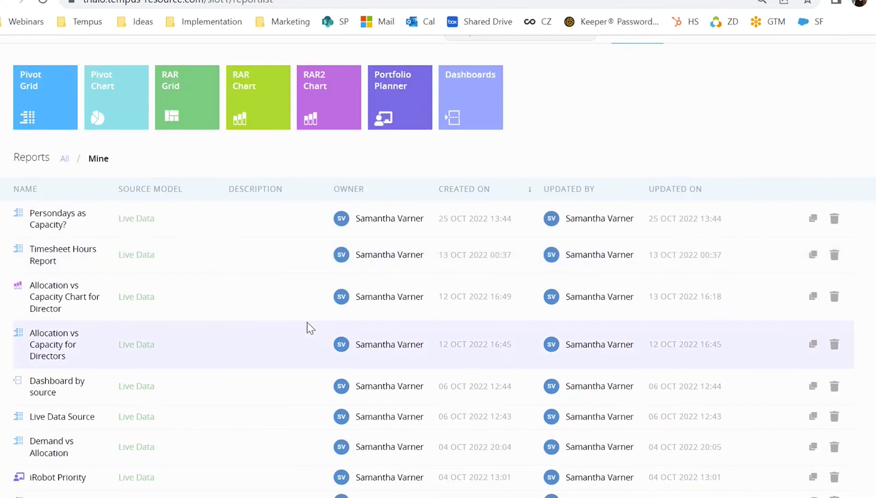
left_click(43, 345)
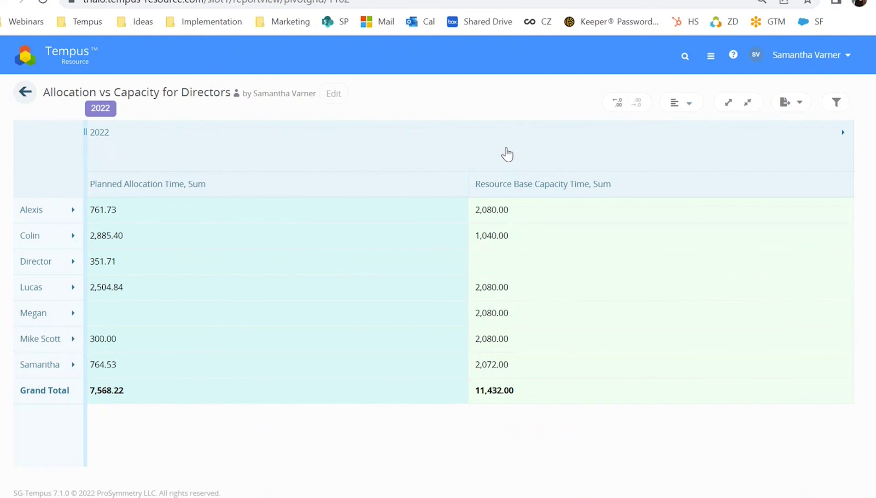
Expand 2022 into months, widen the name column, and expand the first two listed resources to review their project allocations against capacity.
left_click(534, 151)
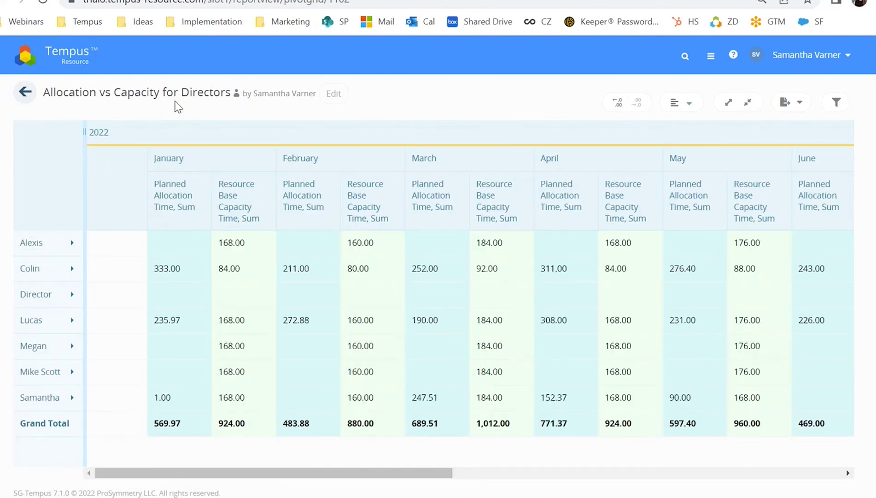
left_click_drag(86, 160, 176, 161)
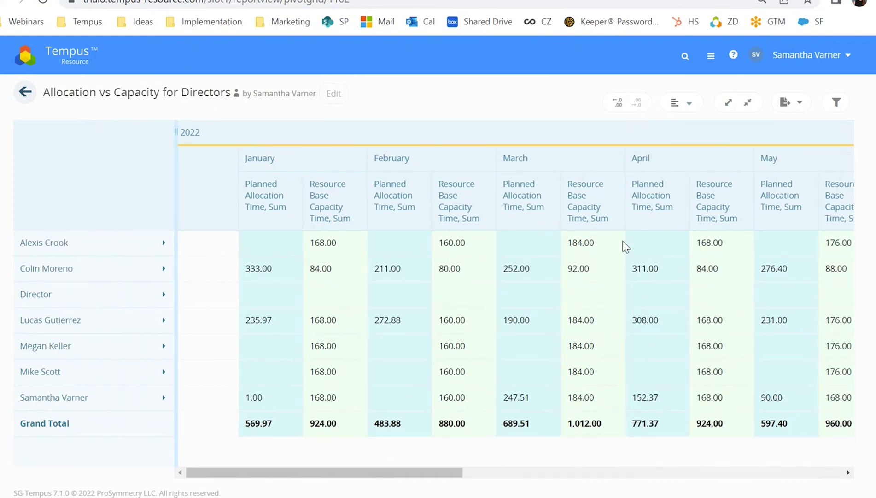
left_click(147, 237)
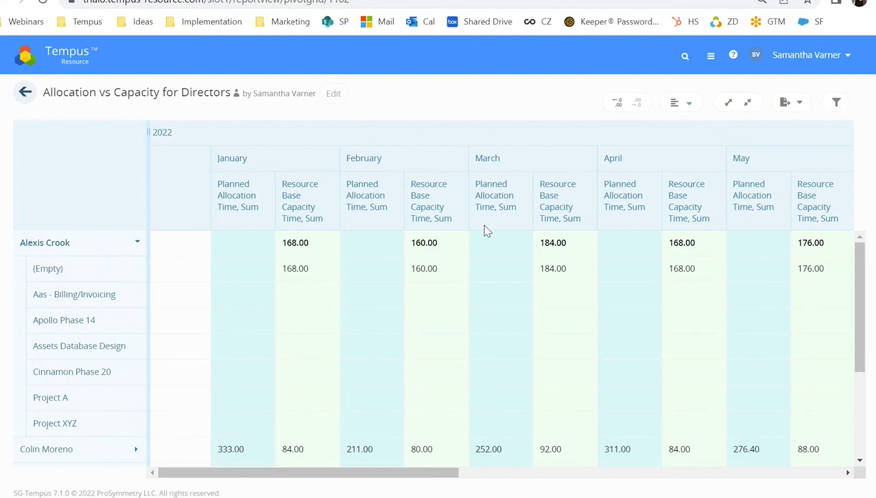
scroll(193, 362, "down", 3)
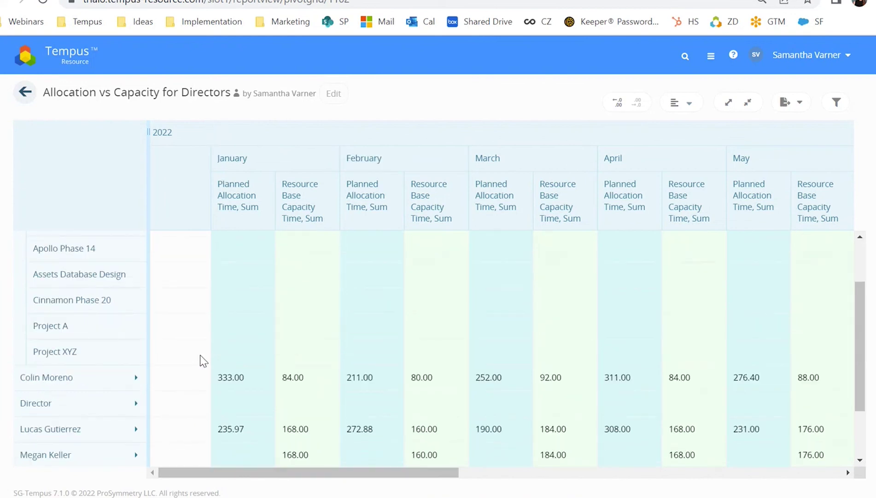
left_click(110, 378)
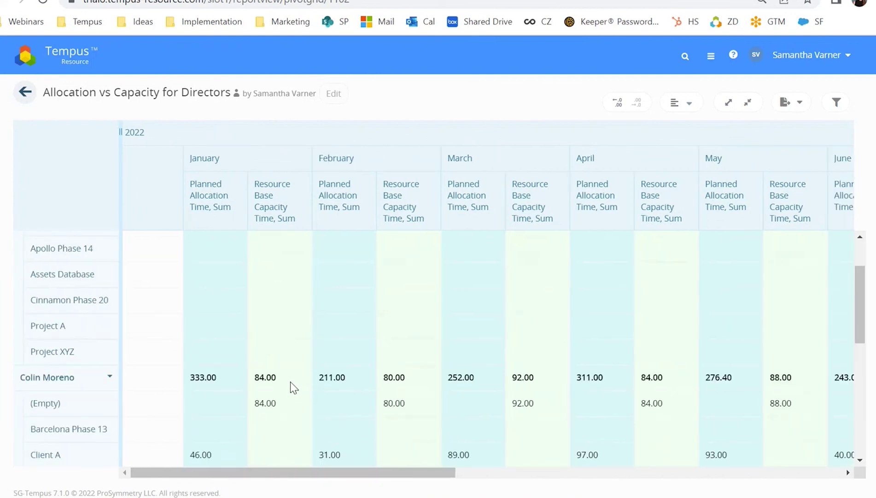
scroll(291, 386, "down", 3)
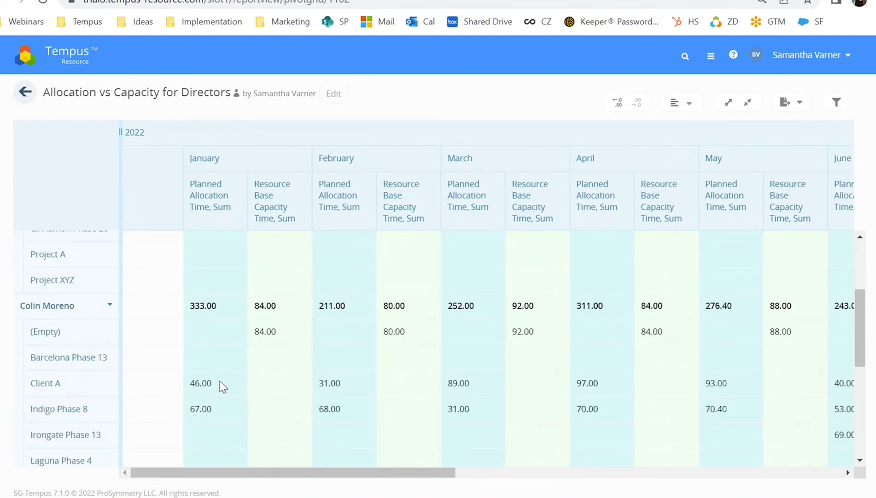
scroll(221, 392, "down", 6)
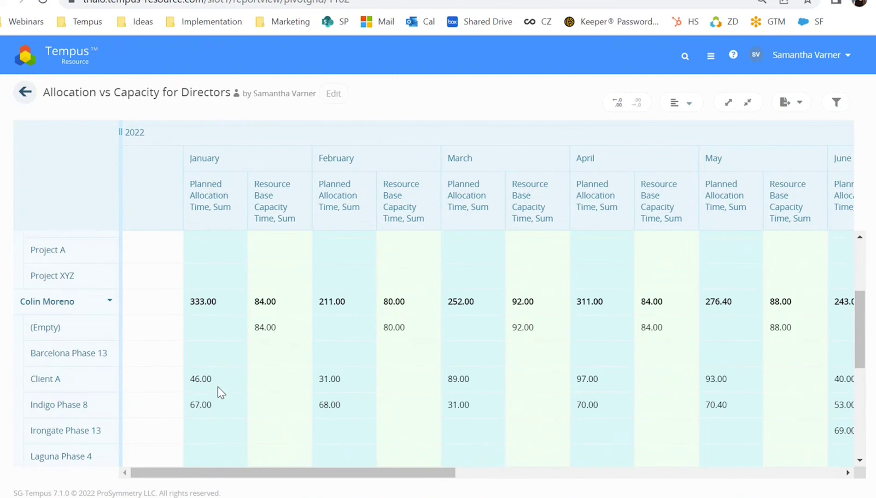
scroll(222, 395, "up", 9)
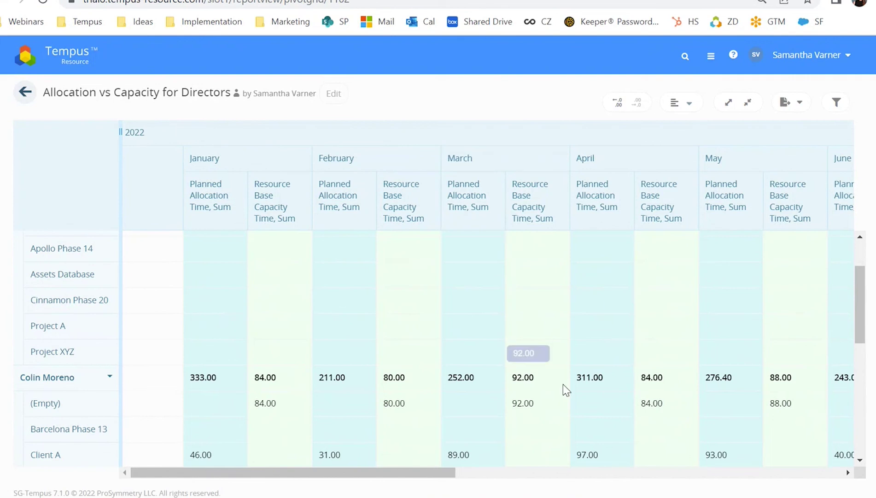
Open the Allocation vs Capacity Chart for Director report and examine planned allocation against base capacity by month.
left_click(25, 92)
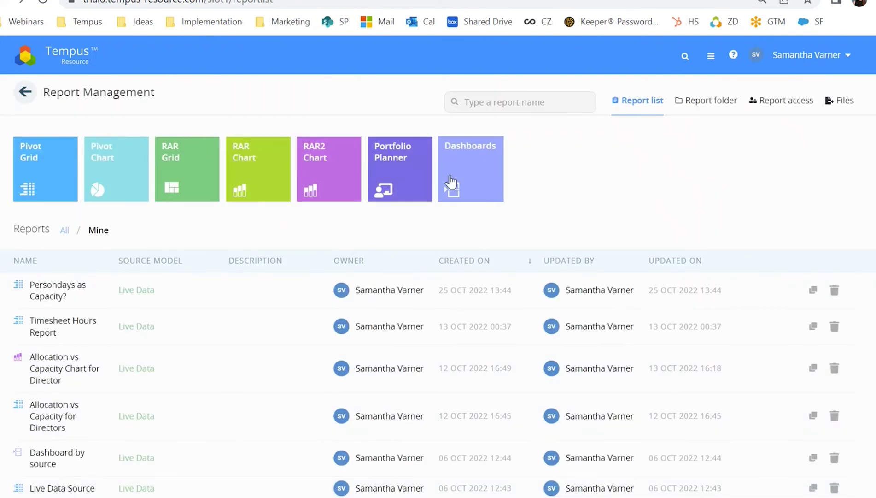
left_click(56, 373)
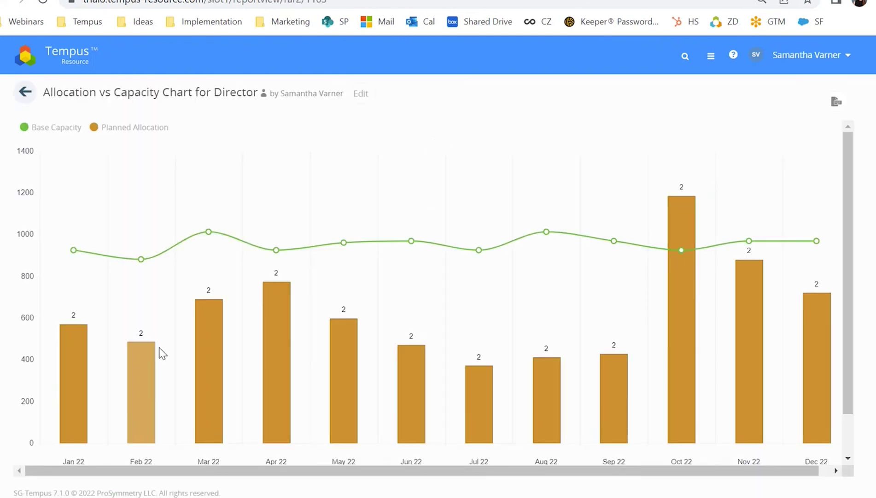
mouse_move(197, 342)
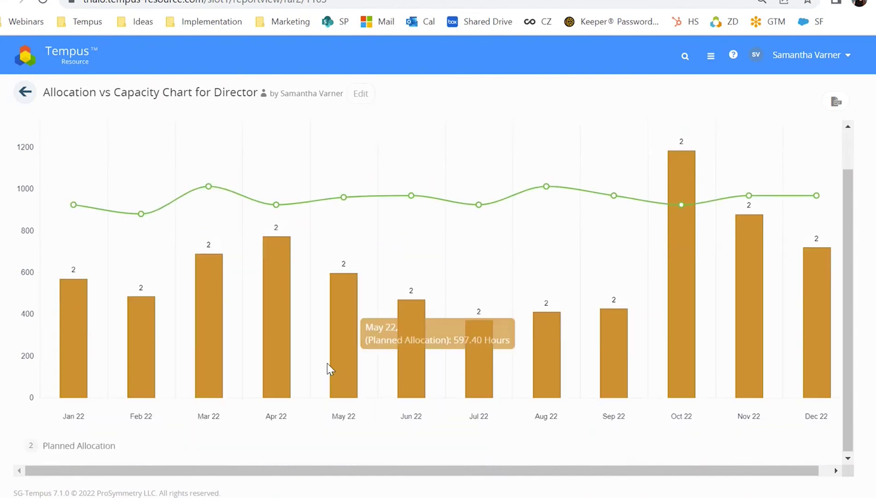
mouse_move(342, 315)
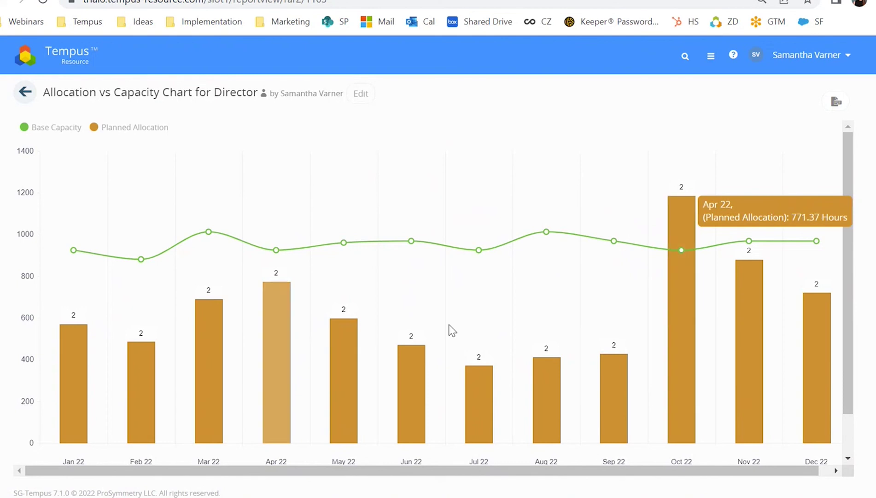
scroll(469, 319, "down", 1)
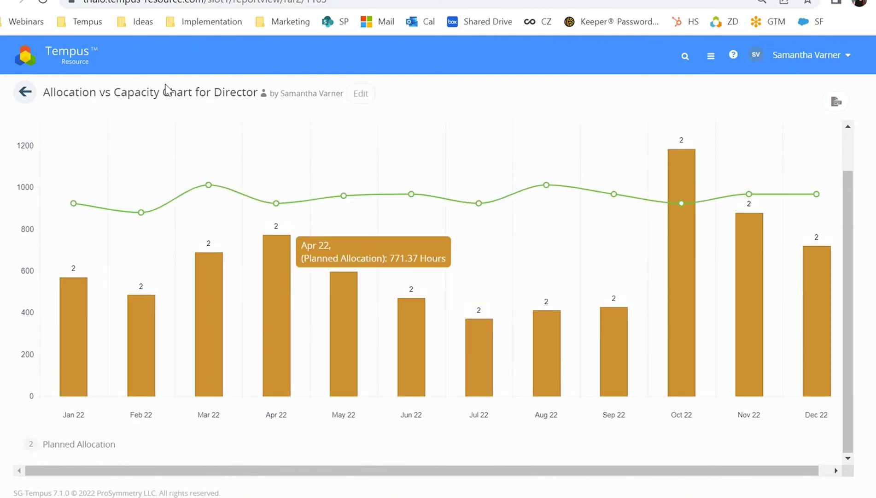
Return to the report list, browse the saved reports, and go back to the home page.
left_click(25, 91)
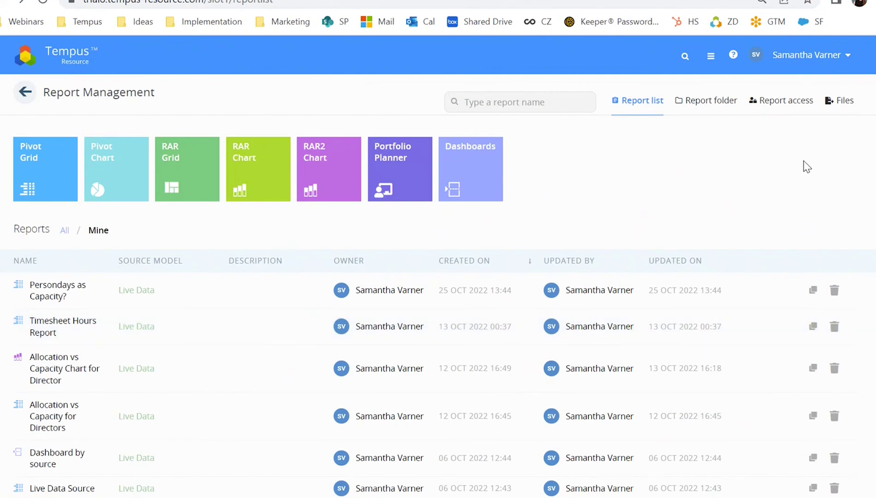
scroll(665, 376, "down", 9)
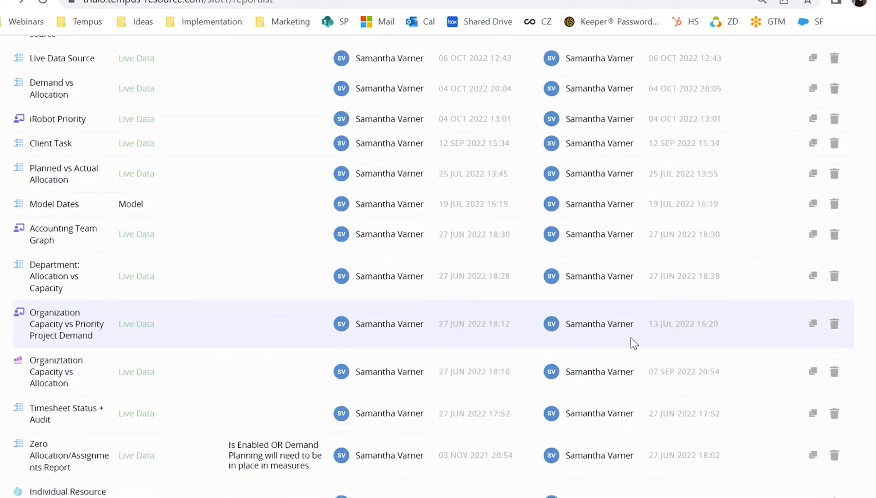
scroll(732, 331, "up", 10)
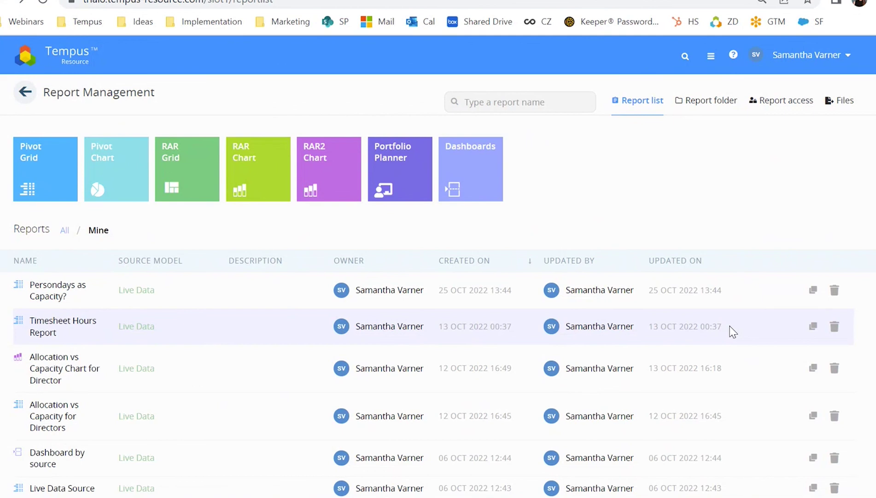
left_click(86, 62)
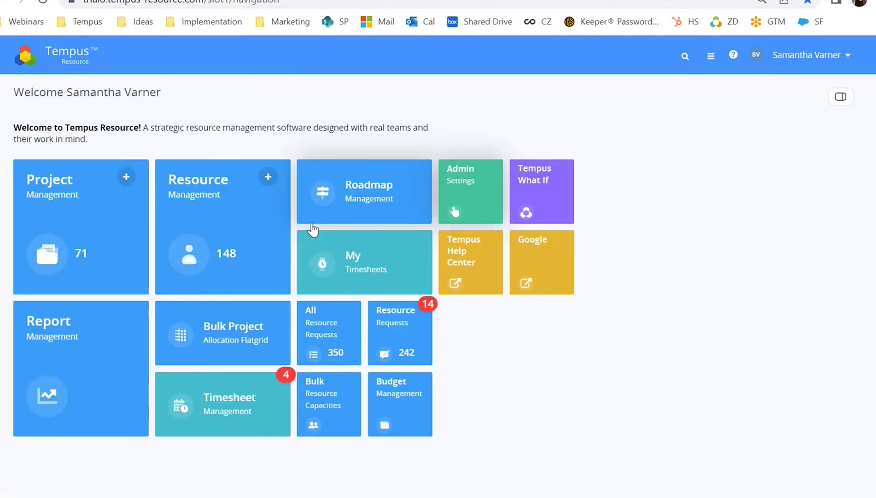